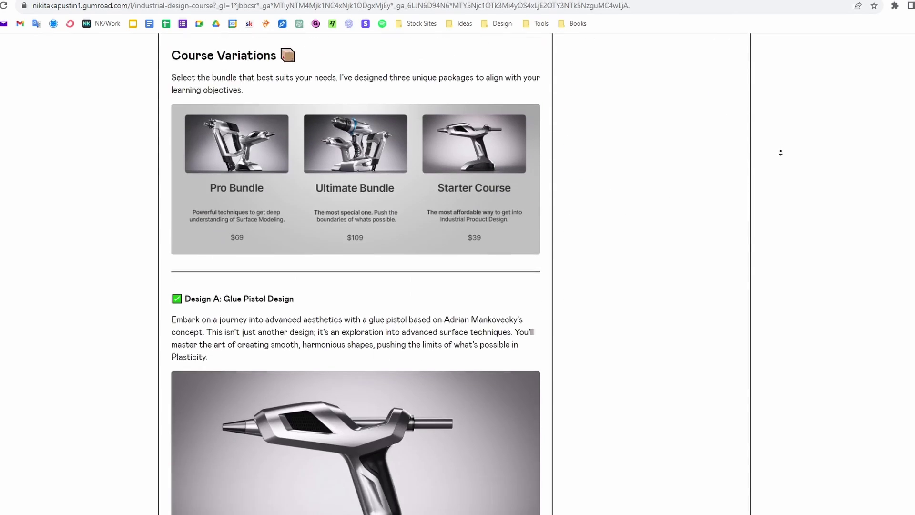
pyautogui.scroll(-2, 781, 152)
pyautogui.scroll(-2, 780, 153)
pyautogui.scroll(-2, 780, 152)
pyautogui.scroll(-2, 780, 152)
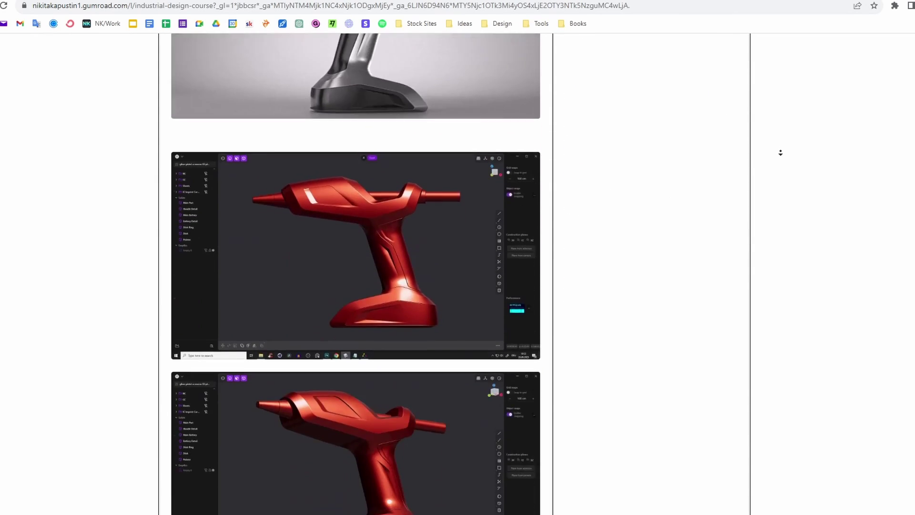
pyautogui.scroll(-2, 780, 152)
pyautogui.scroll(-2, 781, 152)
pyautogui.scroll(-2, 779, 155)
pyautogui.scroll(-2, 778, 158)
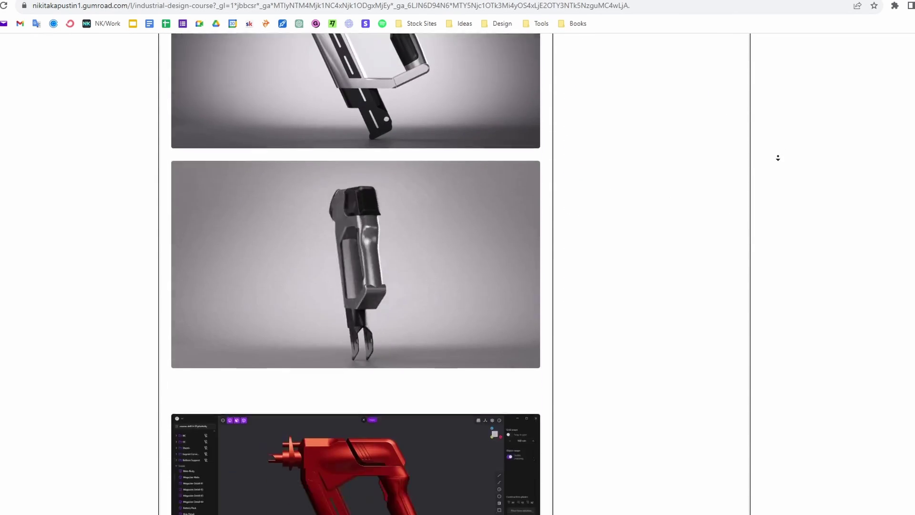
pyautogui.scroll(-2, 778, 157)
pyautogui.scroll(-2, 777, 162)
pyautogui.scroll(-2, 775, 163)
pyautogui.scroll(-2, 771, 164)
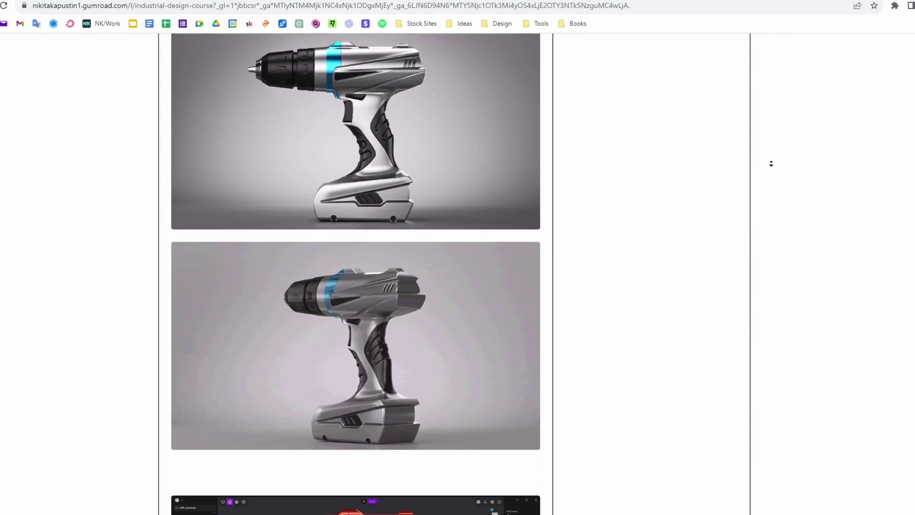
pyautogui.scroll(-2, 771, 163)
pyautogui.scroll(-2, 771, 163)
pyautogui.scroll(-2, 769, 163)
pyautogui.scroll(-2, 767, 163)
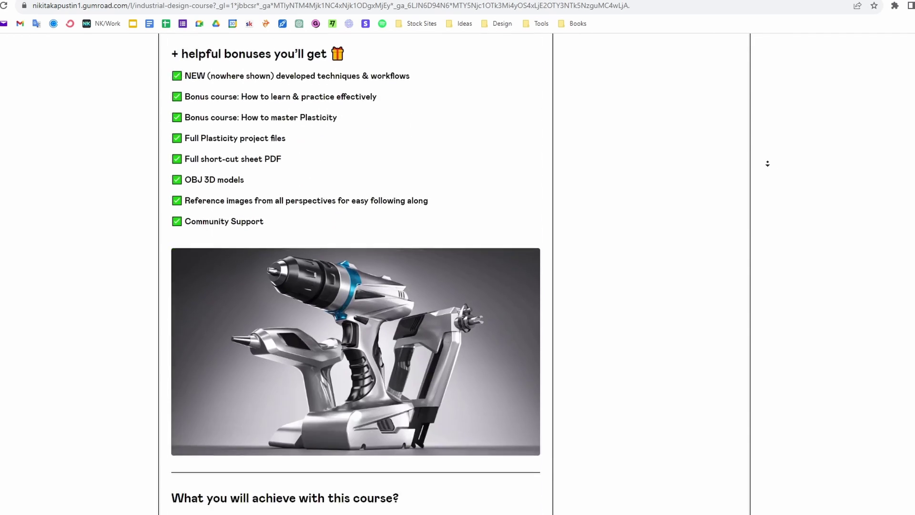
pyautogui.scroll(-3, 768, 163)
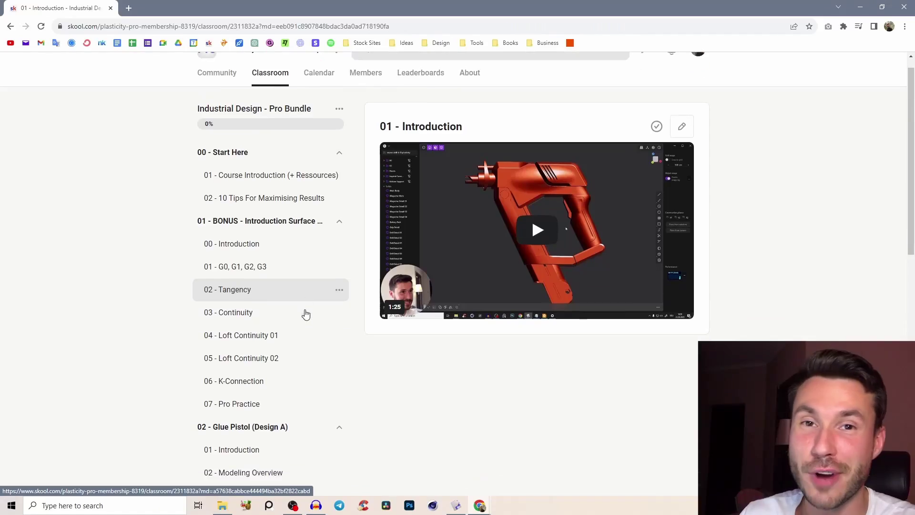
pyautogui.scroll(-5, 306, 314)
pyautogui.scroll(-1, 300, 305)
pyautogui.scroll(3, 292, 324)
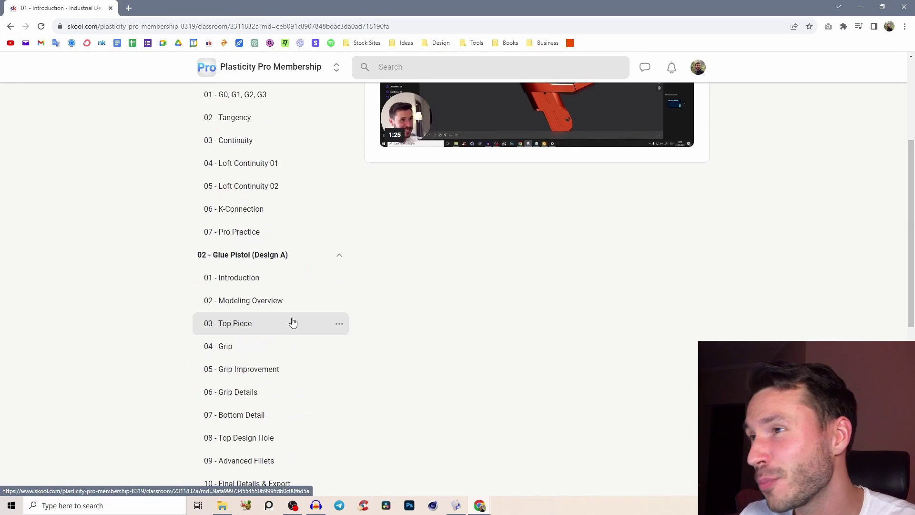
pyautogui.scroll(4, 292, 300)
pyautogui.scroll(-2, 239, 182)
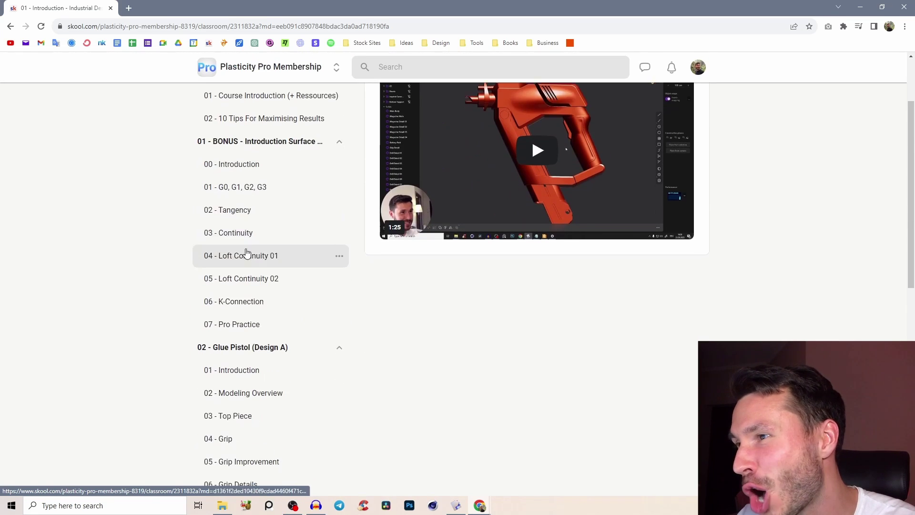
pyautogui.scroll(-1, 248, 258)
pyautogui.scroll(1, 249, 247)
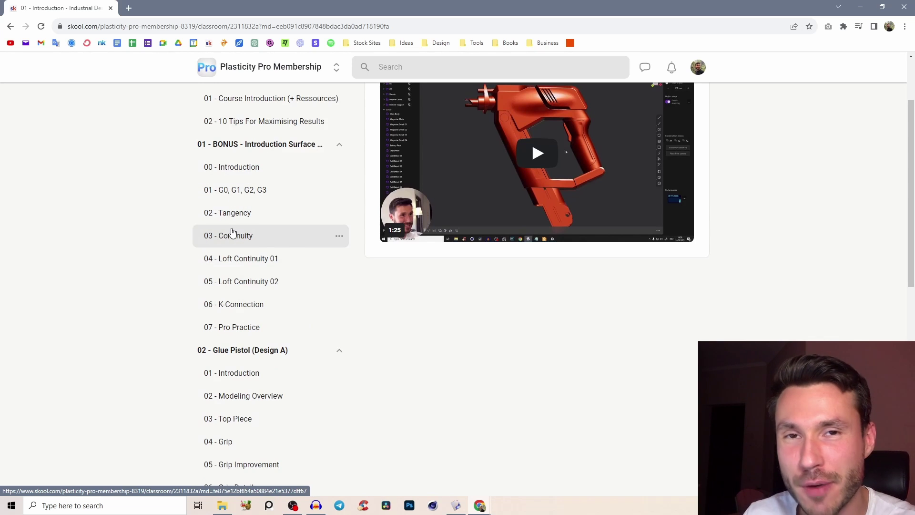
pyautogui.scroll(-2, 246, 237)
pyautogui.scroll(-2, 257, 237)
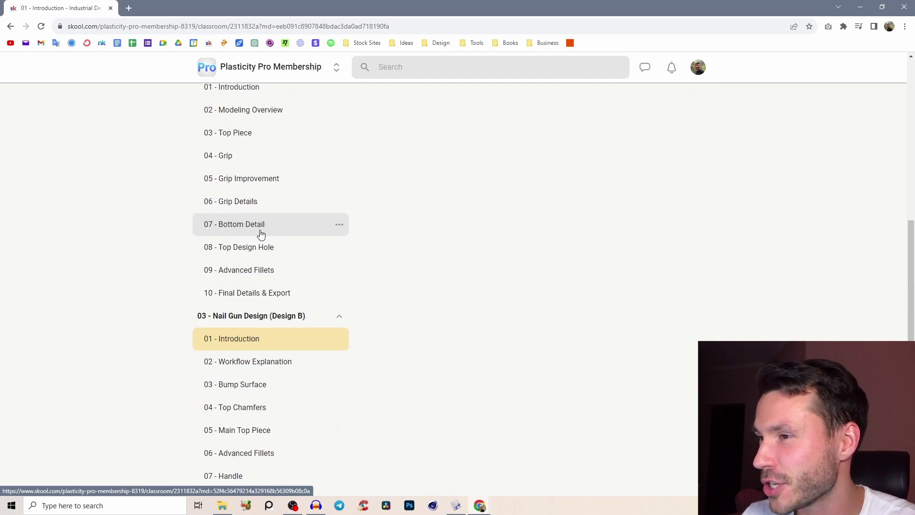
pyautogui.scroll(-1, 272, 239)
pyautogui.scroll(-1, 286, 229)
pyautogui.scroll(-1, 258, 179)
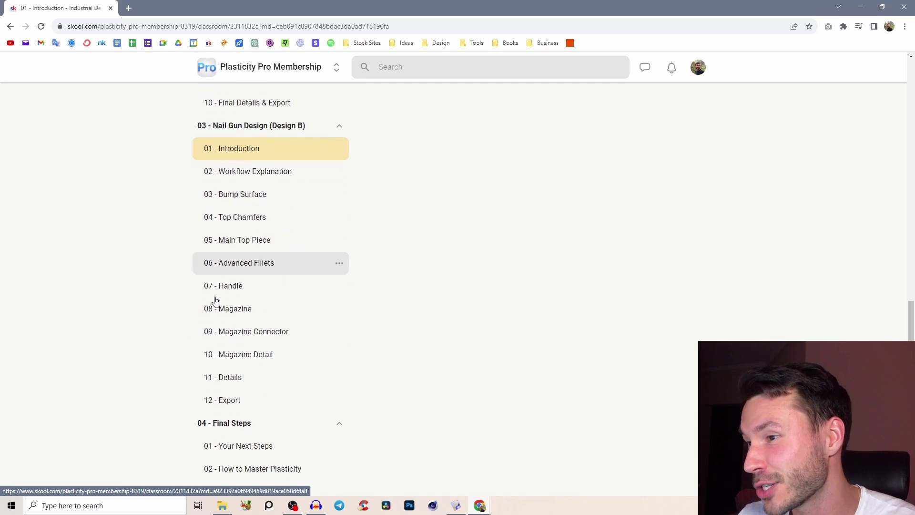
pyautogui.scroll(4, 293, 351)
pyautogui.scroll(1, 288, 349)
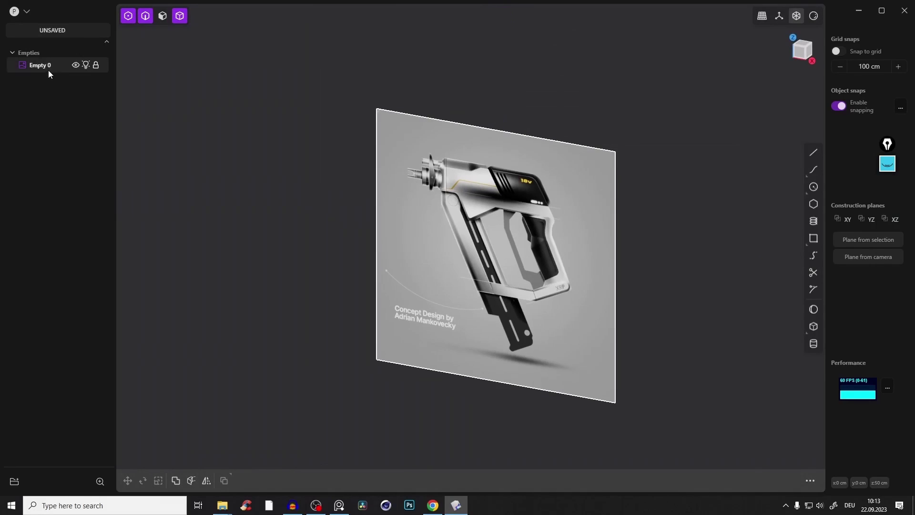
# Step: Set reference image Empty 0 to 0.33 opacity and snap to the Front view
pyautogui.click(45, 66)
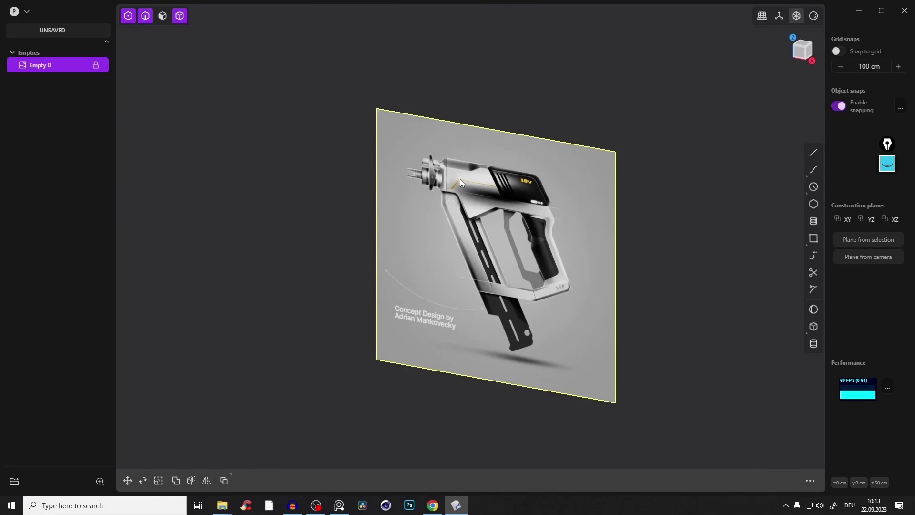
pyautogui.press('m')
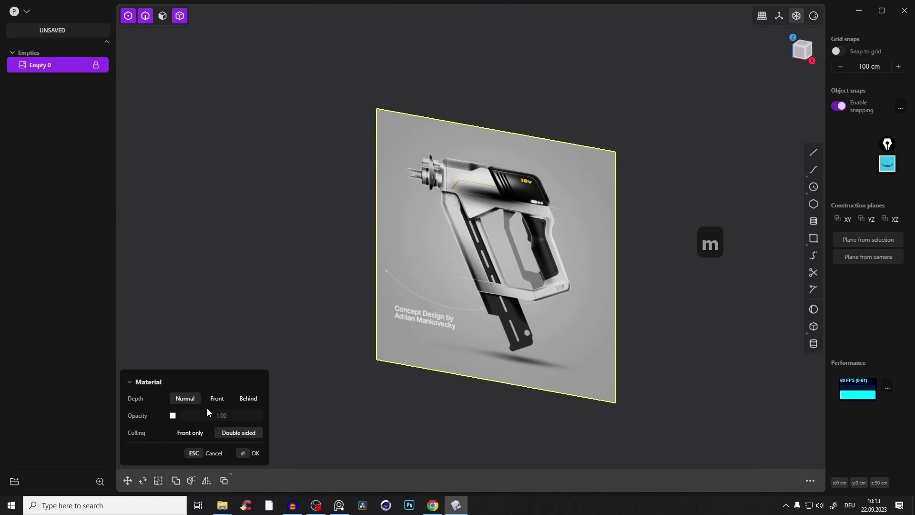
pyautogui.click(172, 415)
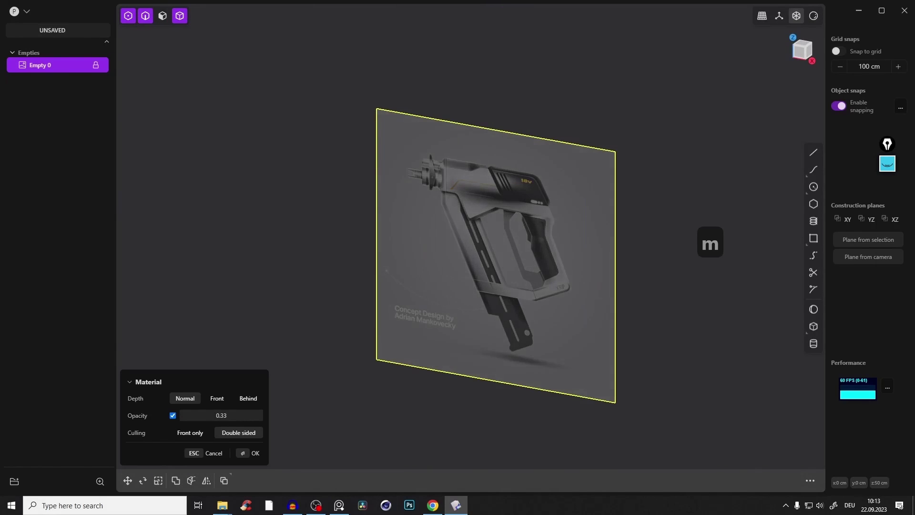
pyautogui.click(240, 452)
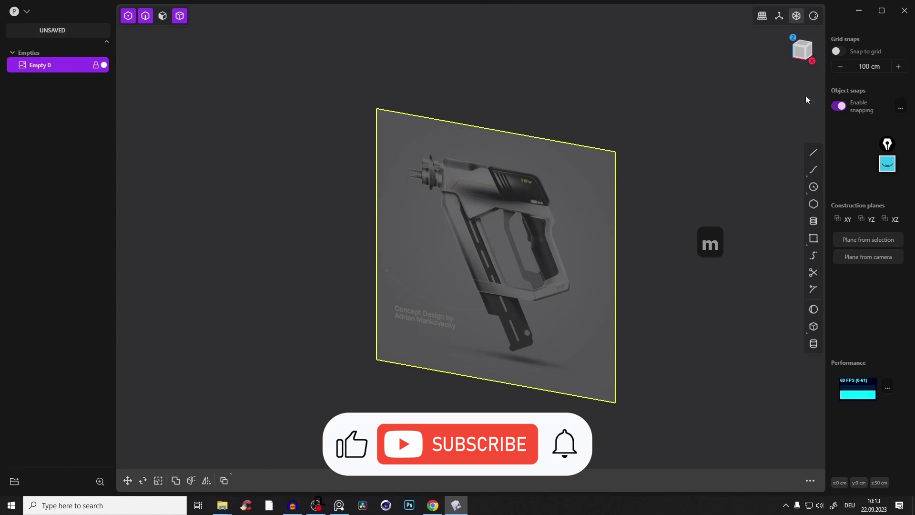
pyautogui.click(803, 55)
pyautogui.scroll(4, 481, 209)
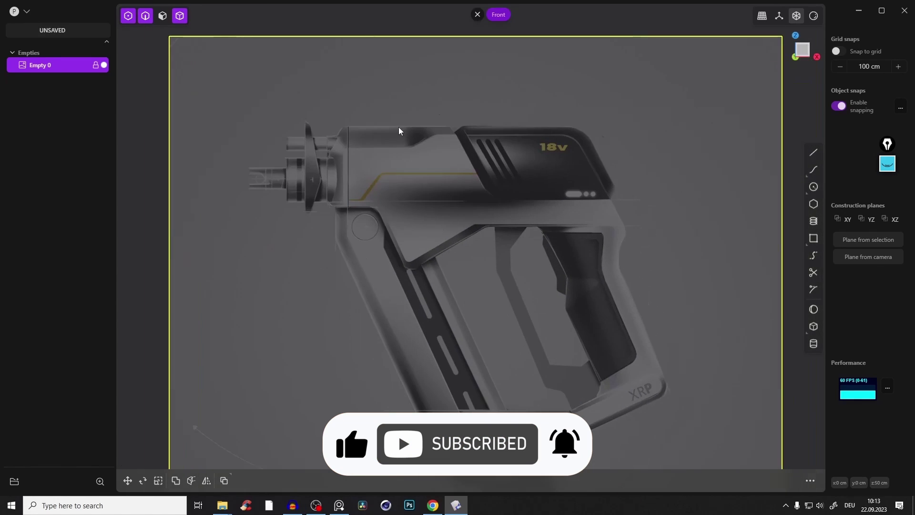
pyautogui.scroll(3, 365, 150)
pyautogui.scroll(2, 486, 263)
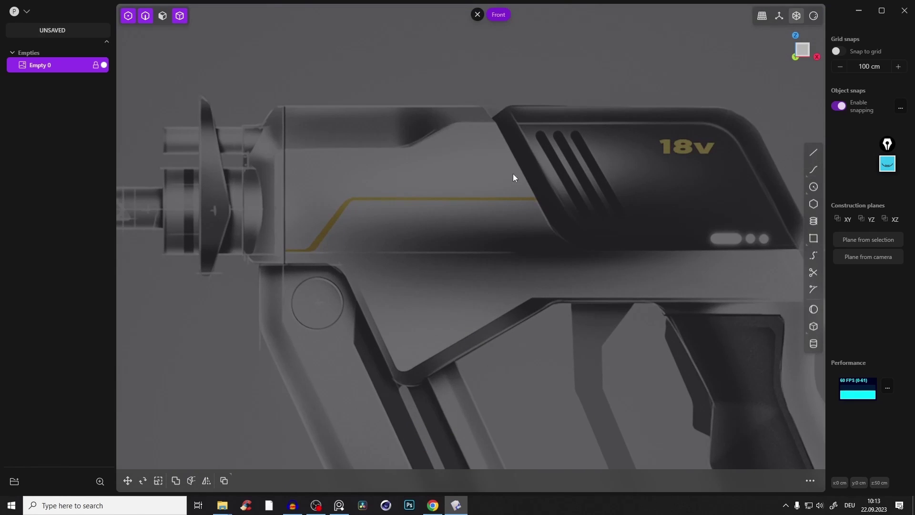
# Step: Draw line points down the body's front edge and along the underside above the grip
pyautogui.press('a')
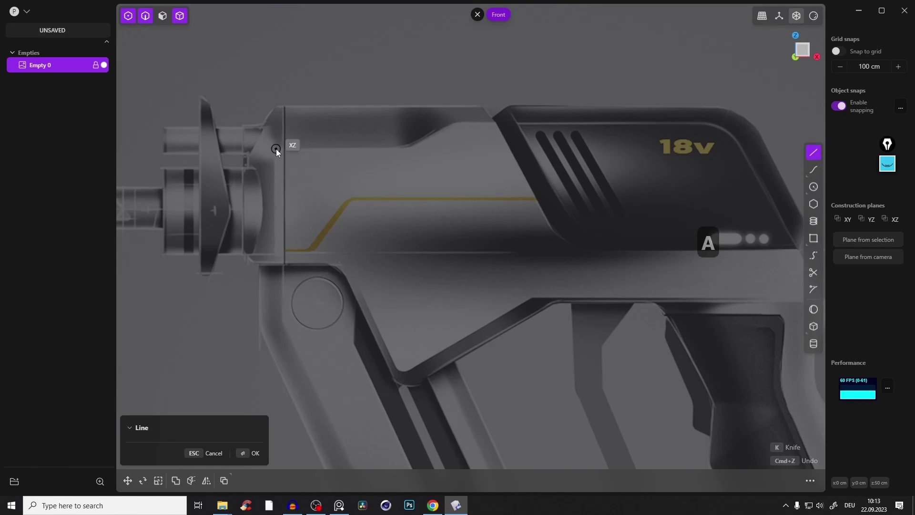
pyautogui.click(277, 148)
pyautogui.click(278, 267)
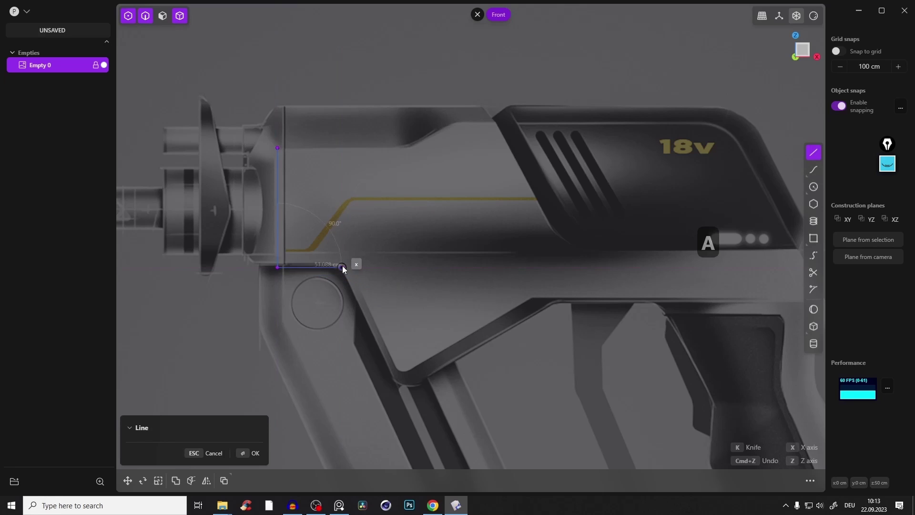
pyautogui.click(342, 267)
pyautogui.click(401, 393)
pyautogui.click(557, 303)
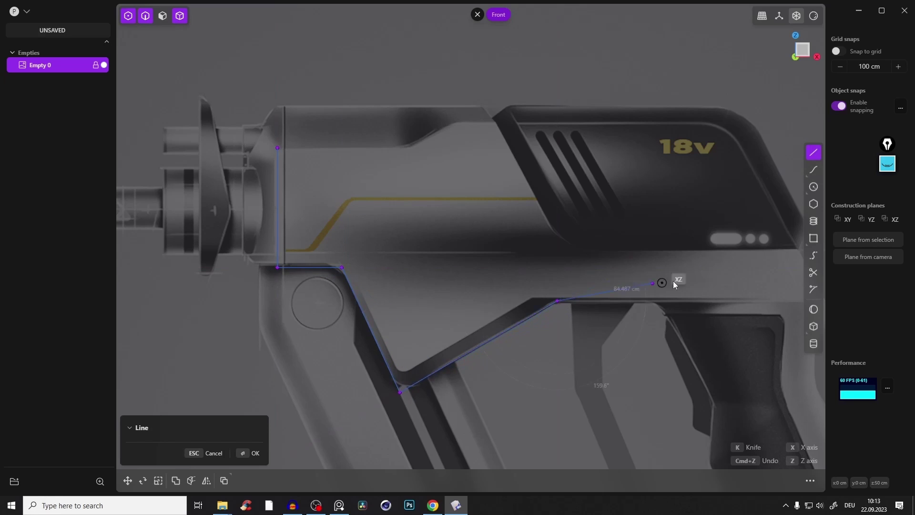
# Step: Continue the outline around the rear and top edges, closing it at the start point
pyautogui.keyDown('shift'); pyautogui.moveTo(673, 281); pyautogui.dragTo(484, 266, button='middle'); pyautogui.keyUp('shift')
pyautogui.click(644, 288)
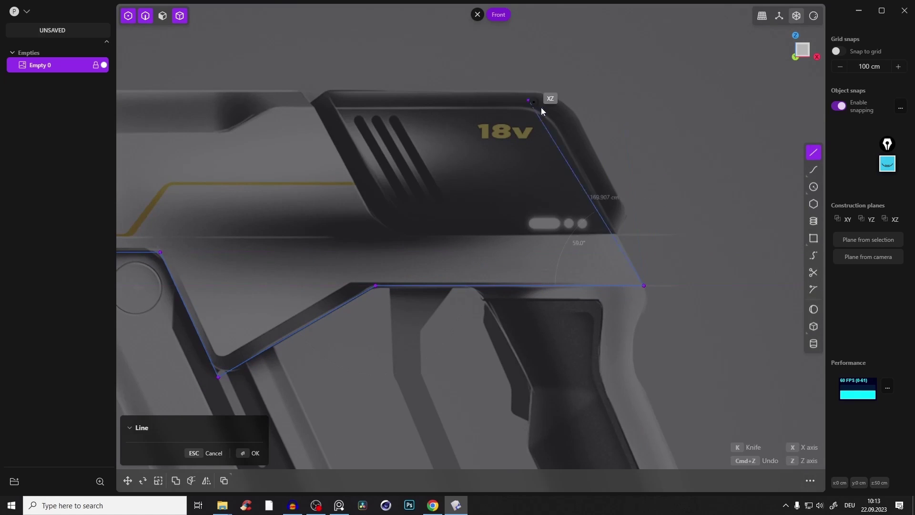
pyautogui.click(543, 105)
pyautogui.keyDown('shift'); pyautogui.moveTo(541, 122); pyautogui.dragTo(557, 136, button='middle'); pyautogui.keyUp('shift')
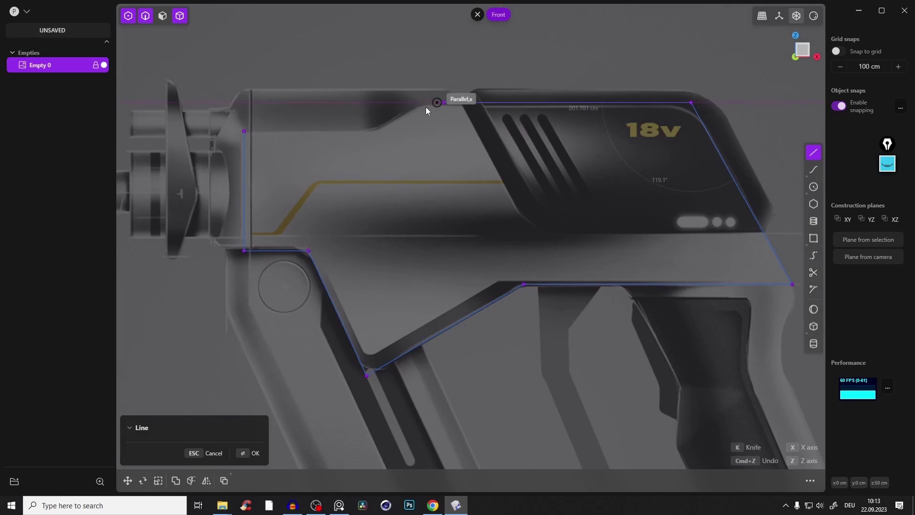
pyautogui.click(423, 105)
pyautogui.click(372, 132)
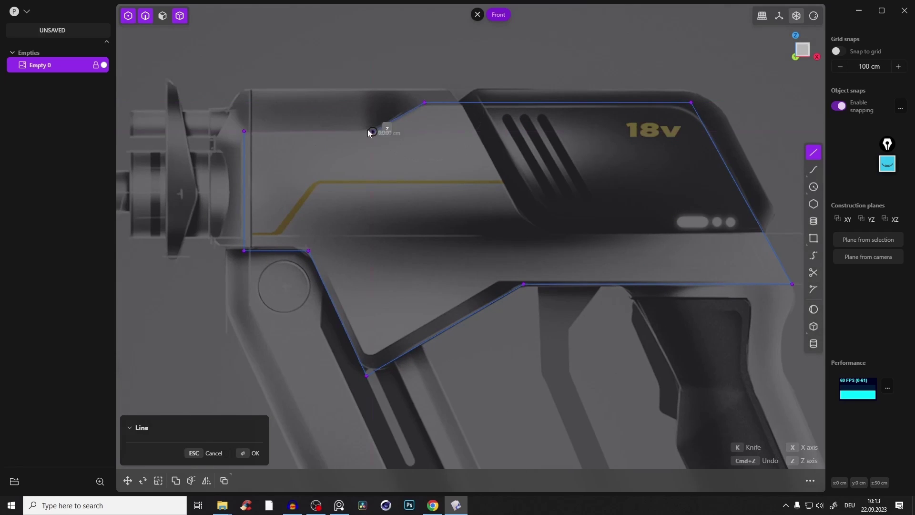
pyautogui.click(245, 131)
pyautogui.scroll(2, 298, 174)
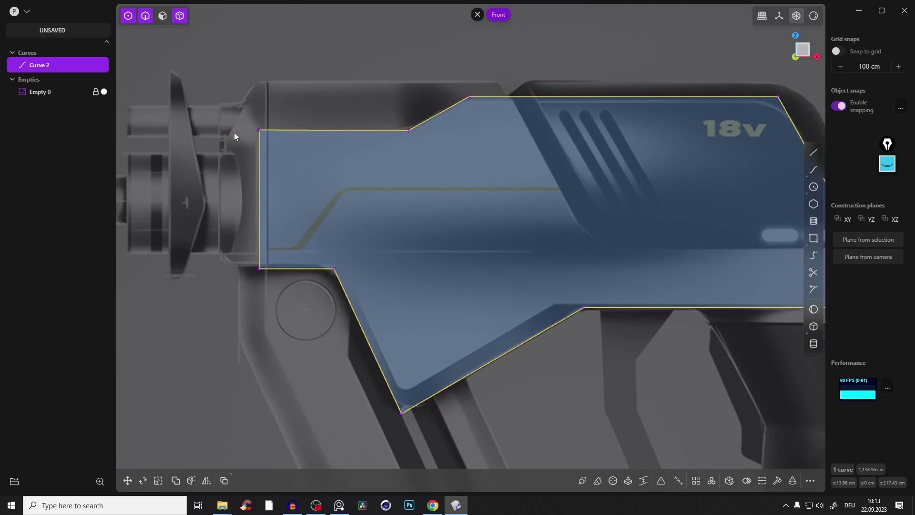
pyautogui.scroll(3, 274, 204)
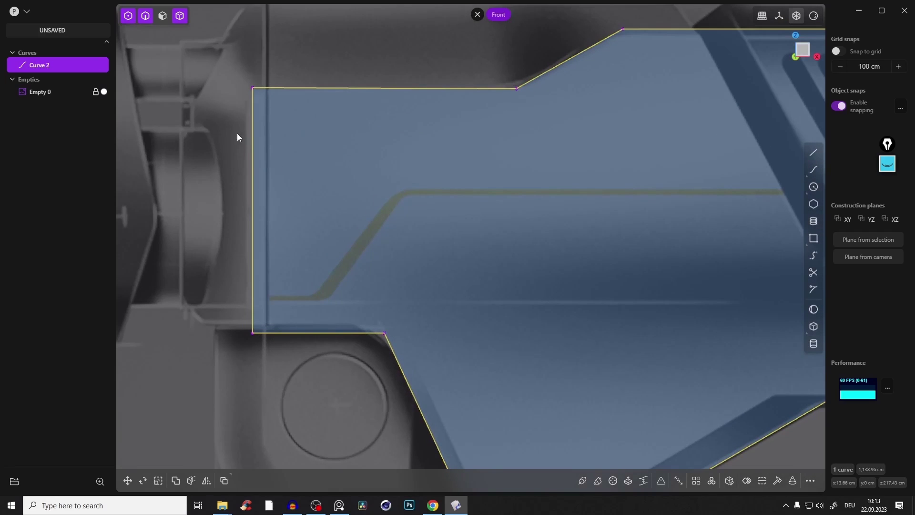
# Step: Shift the outline's two left-edge vertices slightly to the left
pyautogui.moveTo(244, 56); pyautogui.dragTo(281, 378)
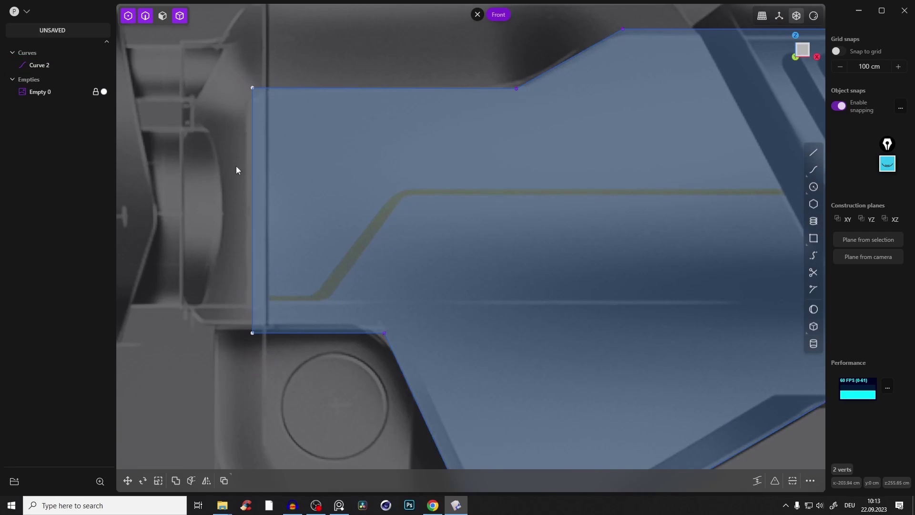
pyautogui.press('g')
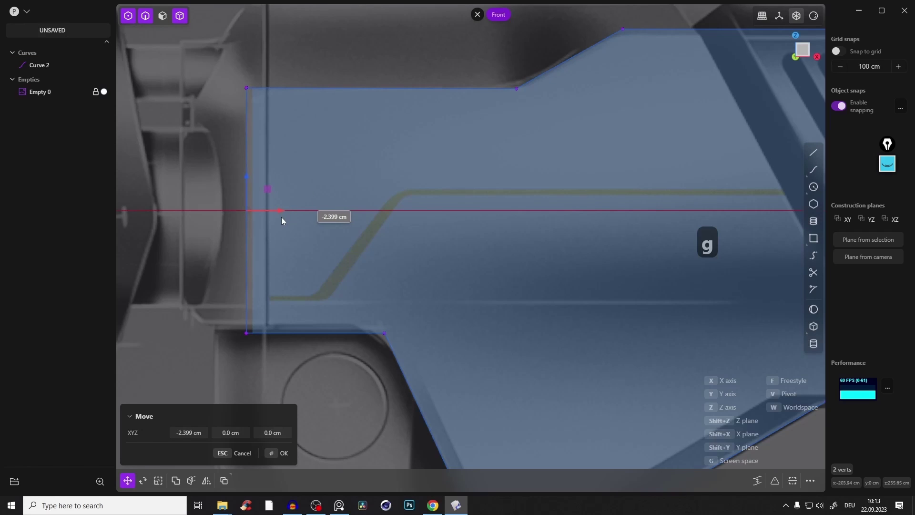
pyautogui.click(281, 216)
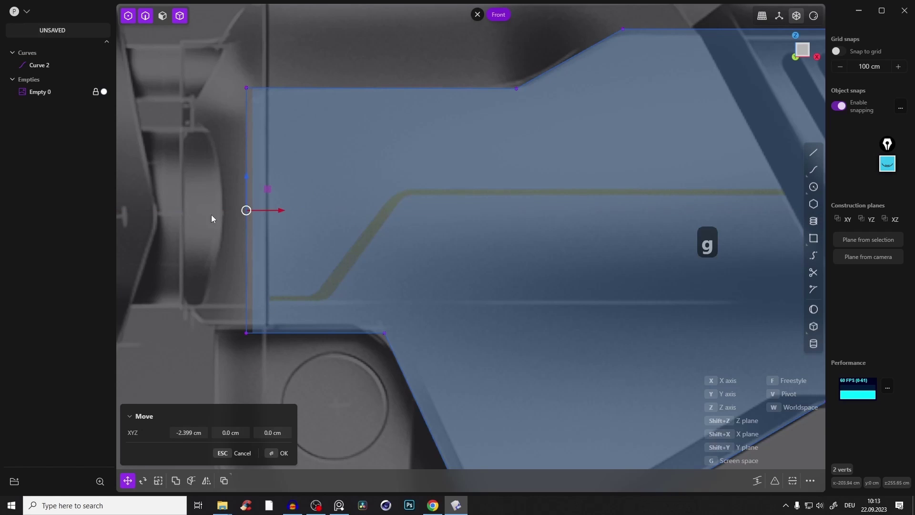
pyautogui.scroll(-3, 211, 214)
pyautogui.scroll(3, 655, 268)
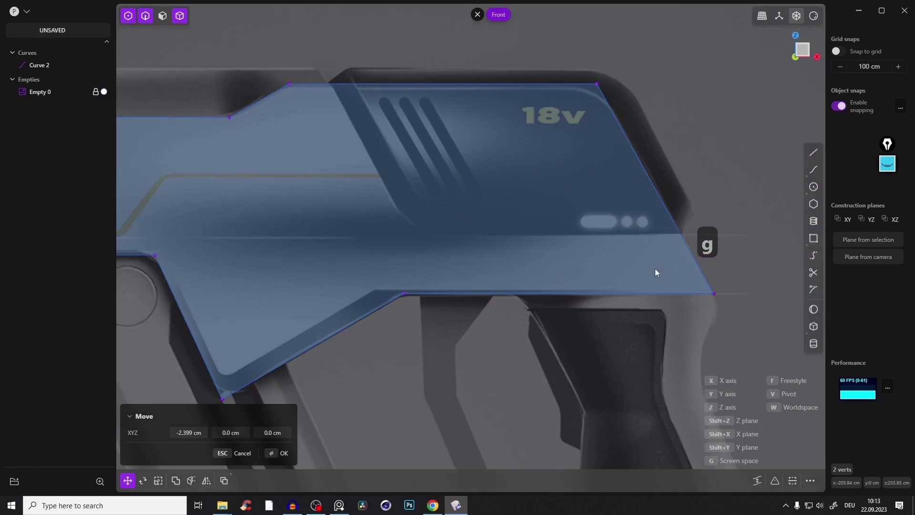
pyautogui.scroll(-2, 380, 243)
pyautogui.scroll(3, 369, 214)
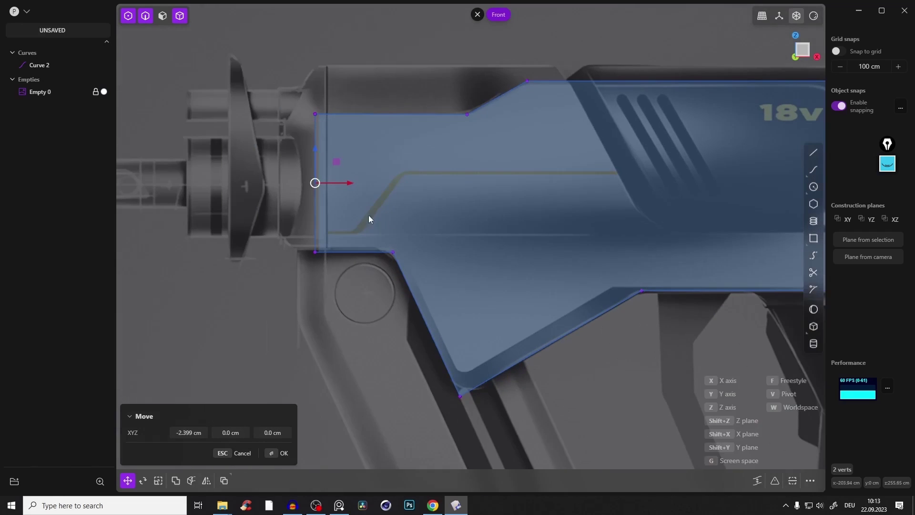
pyautogui.scroll(2, 354, 295)
pyautogui.click(284, 454)
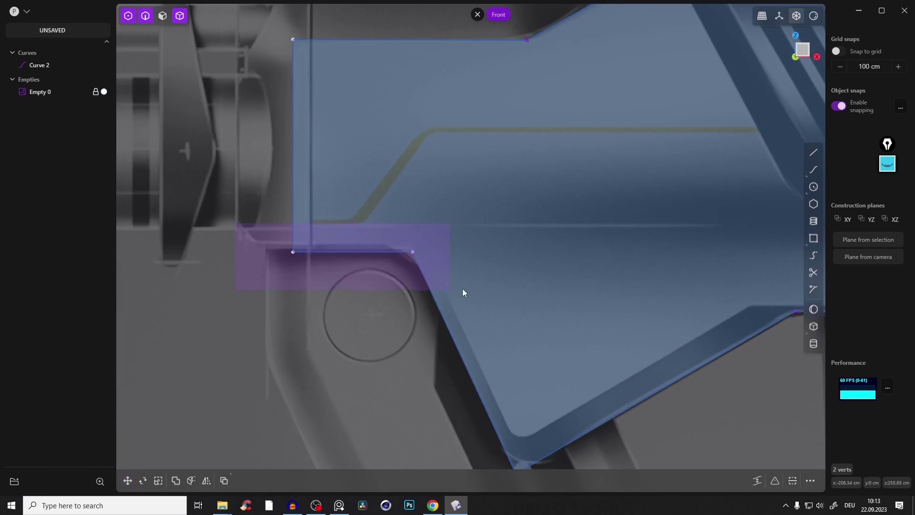
# Step: Move the selected vertices upward and reposition a corner vertex
pyautogui.press('g')
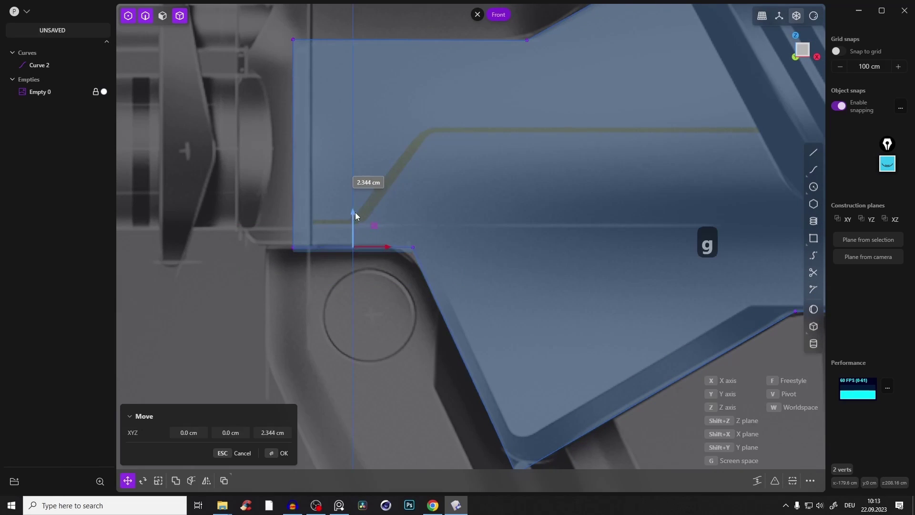
pyautogui.click(359, 210)
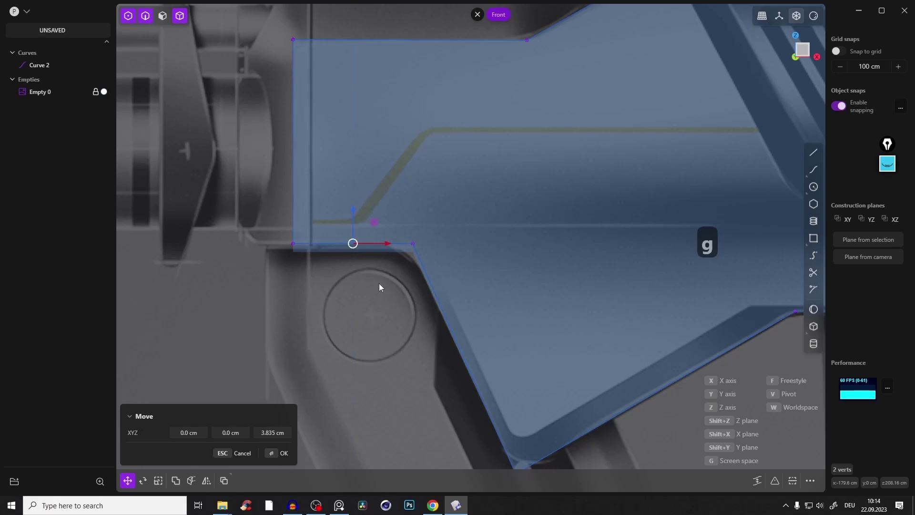
pyautogui.click(284, 452)
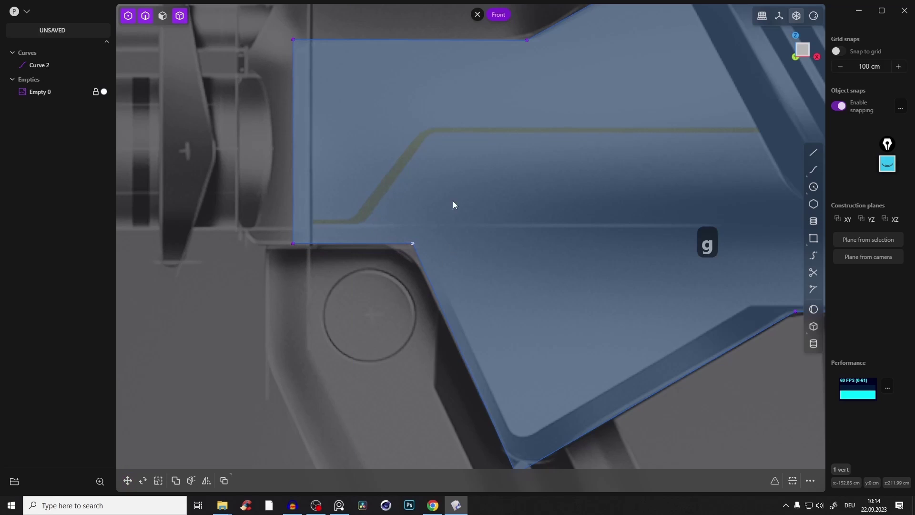
pyautogui.press('g')
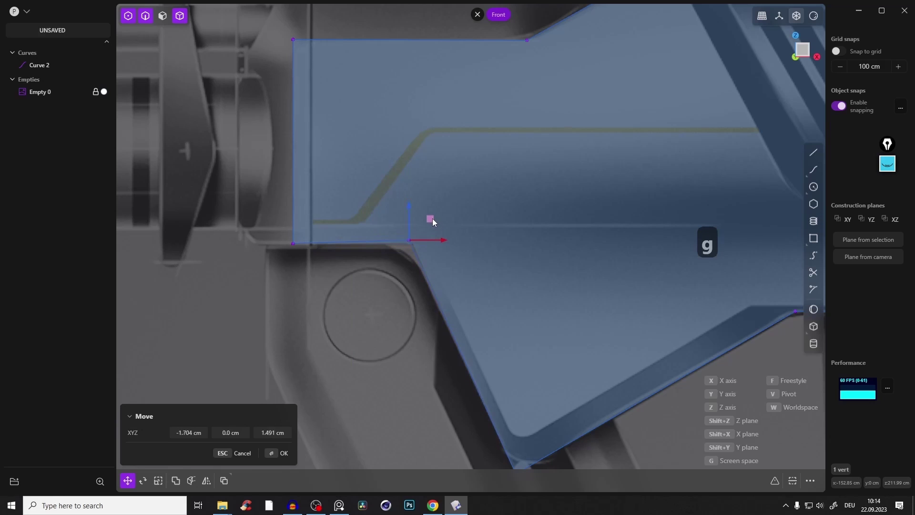
pyautogui.click(433, 226)
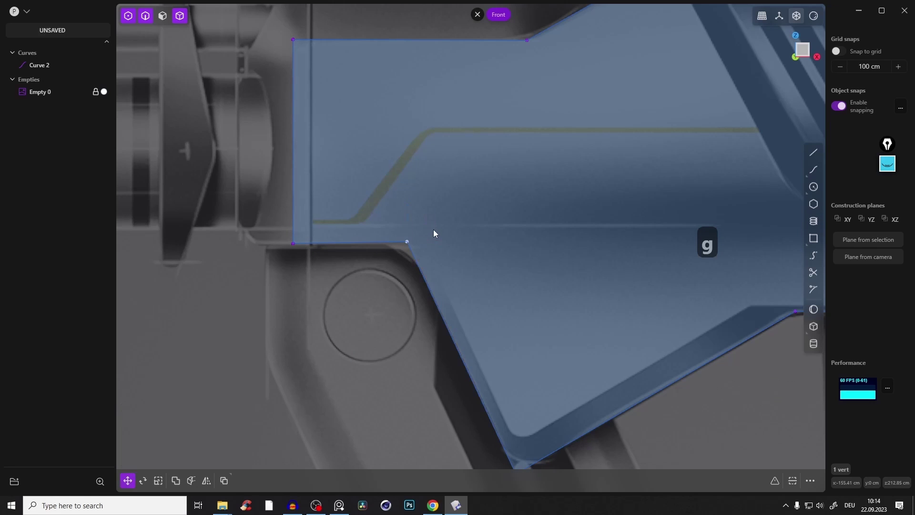
# Step: Select the outline's bottom point, lower-edge end and top-right corner vertices
pyautogui.keyDown('shift'); pyautogui.moveTo(526, 342); pyautogui.dragTo(348, 169, button='middle'); pyautogui.keyUp('shift')
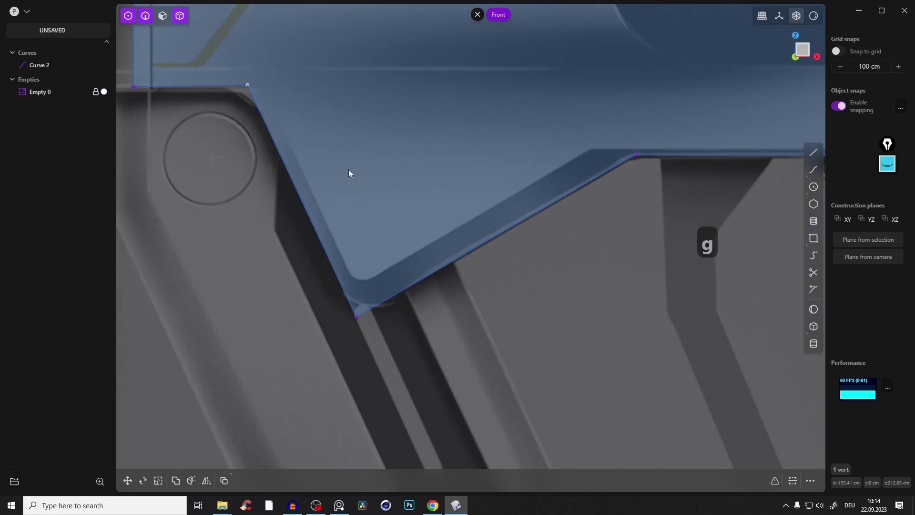
pyautogui.click(360, 319)
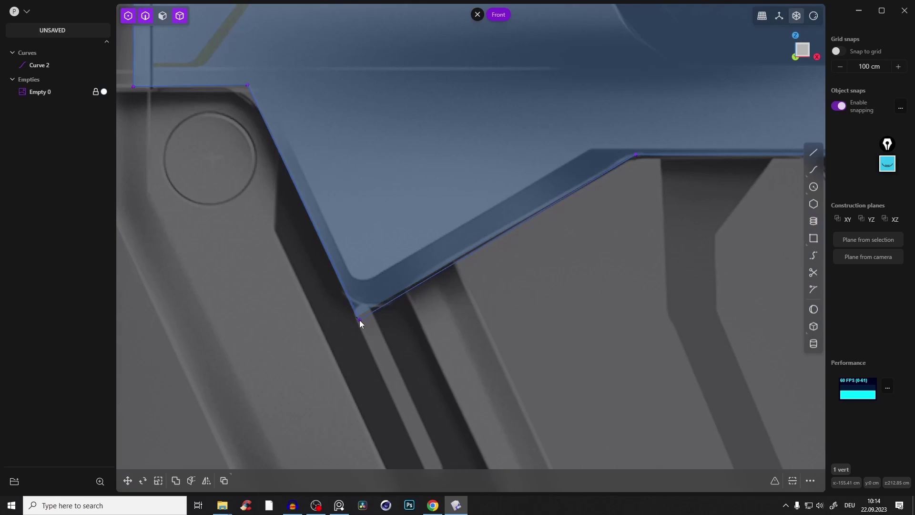
pyautogui.click(632, 156)
pyautogui.keyDown('shift'); pyautogui.moveTo(660, 166); pyautogui.dragTo(304, 258, button='middle'); pyautogui.keyUp('shift')
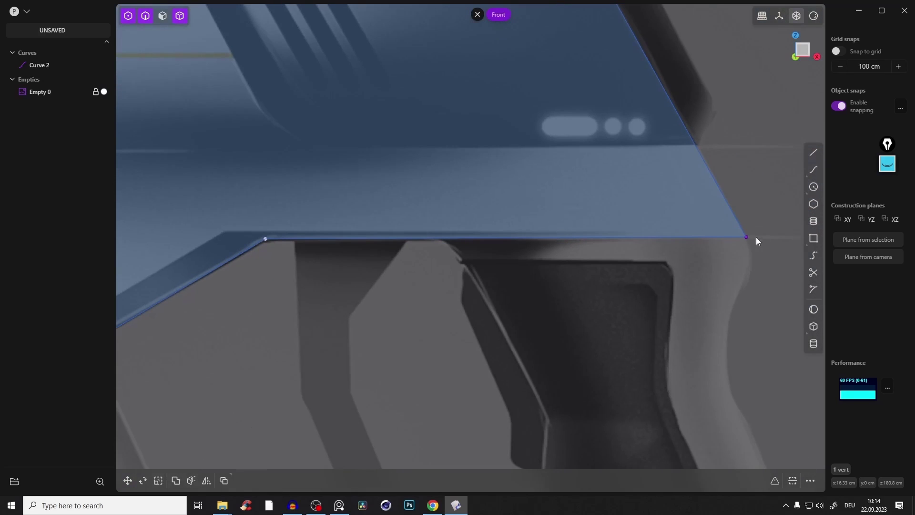
pyautogui.keyDown('shift'); pyautogui.moveTo(652, 133); pyautogui.dragTo(651, 281, button='middle'); pyautogui.keyUp('shift')
pyautogui.click(640, 111)
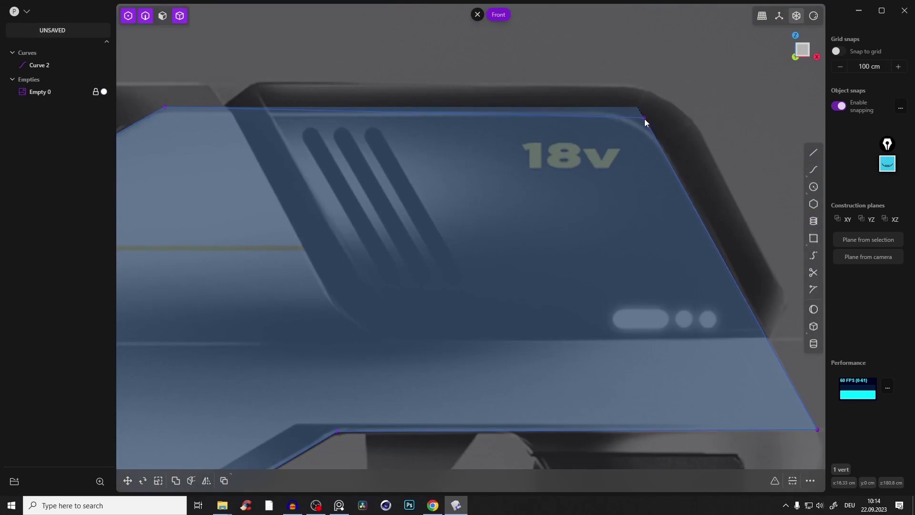
pyautogui.scroll(1, 458, 158)
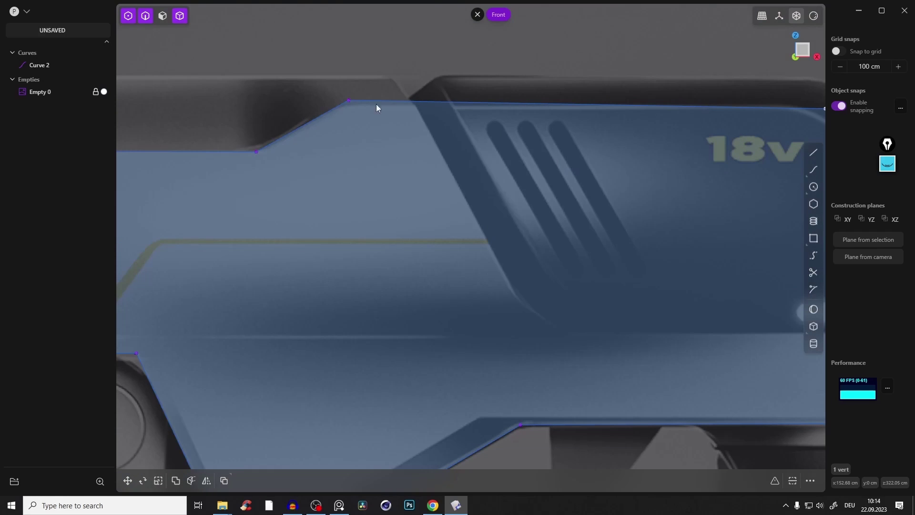
# Step: Nudge the top-step vertex slightly along the top edge and recentre the outline
pyautogui.click(346, 105)
pyautogui.keyDown('shift'); pyautogui.moveTo(292, 183); pyautogui.dragTo(468, 156, button='middle'); pyautogui.keyUp('shift')
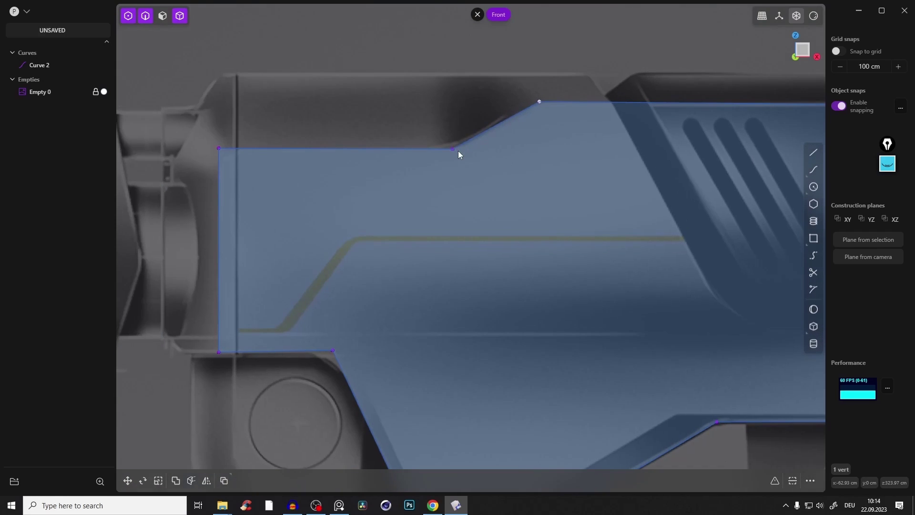
pyautogui.click(455, 148)
pyautogui.moveTo(456, 148); pyautogui.dragTo(450, 146)
pyautogui.scroll(-3, 454, 148)
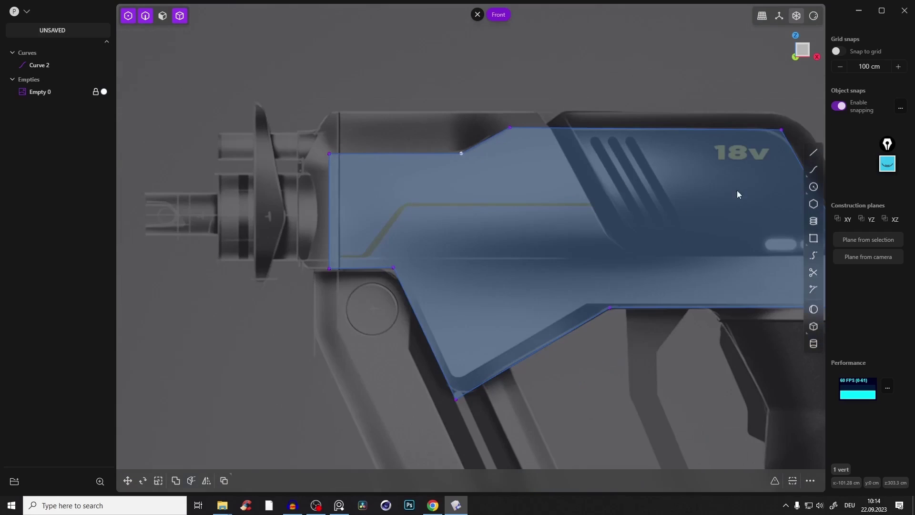
pyautogui.keyDown('shift'); pyautogui.moveTo(737, 193); pyautogui.dragTo(498, 193, button='middle'); pyautogui.keyUp('shift')
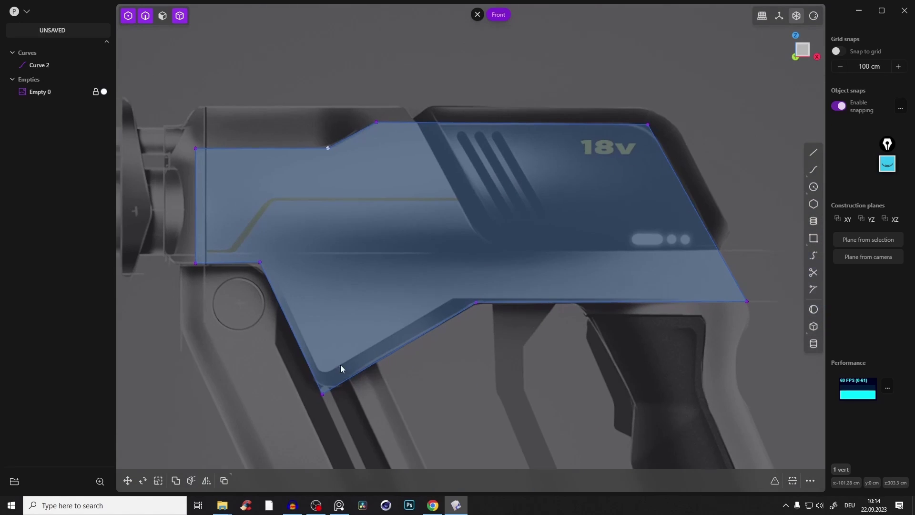
pyautogui.scroll(3, 341, 366)
pyautogui.scroll(3, 378, 336)
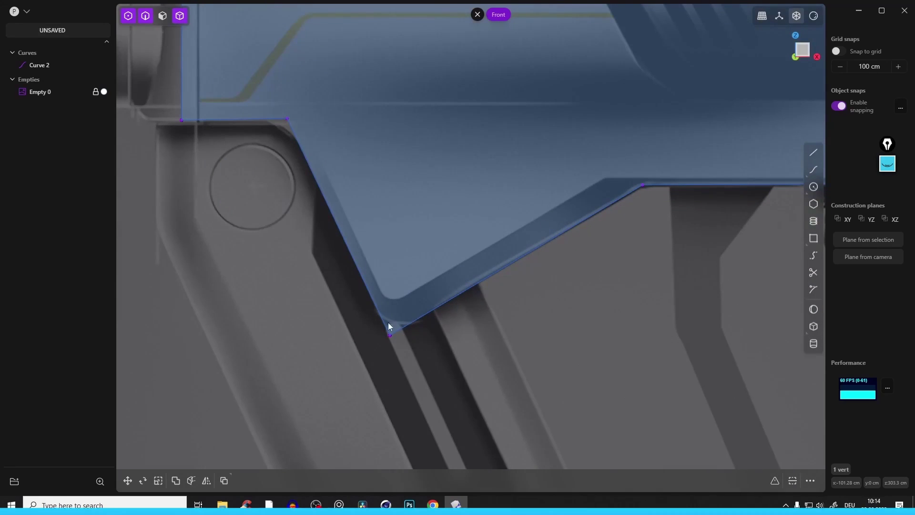
# Step: Fillet the outline's lowest corner vertex with a dragged radius
pyautogui.press('b')
pyautogui.moveTo(389, 341); pyautogui.dragTo(390, 370)
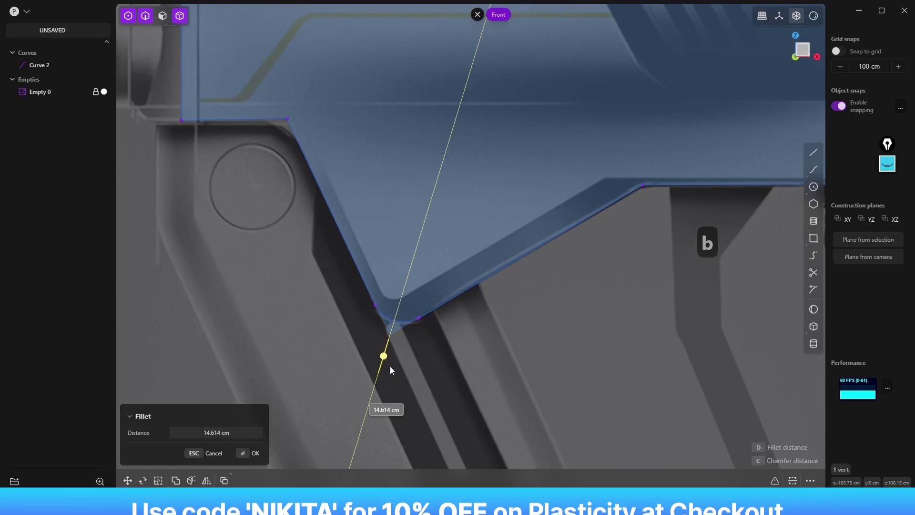
pyautogui.press('Return')
pyautogui.scroll(-3, 550, 176)
pyautogui.scroll(-2, 526, 240)
pyautogui.scroll(3, 527, 244)
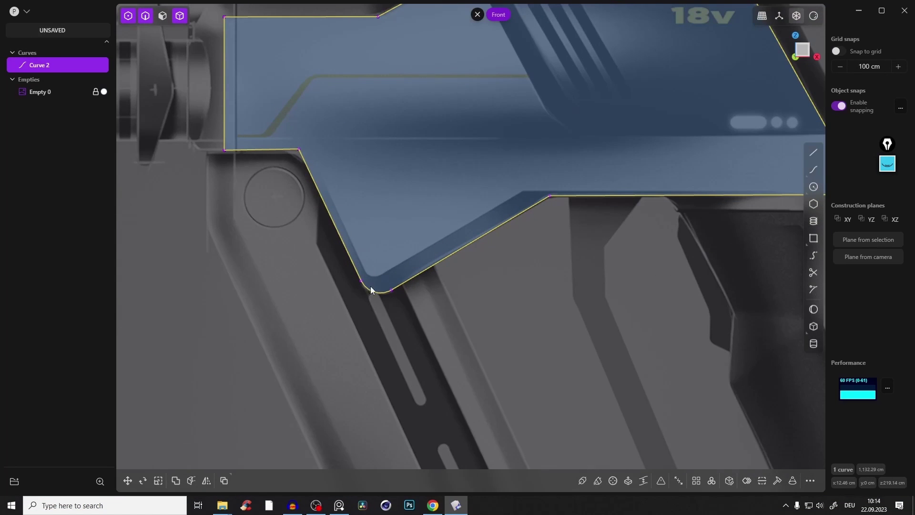
pyautogui.click(339, 505)
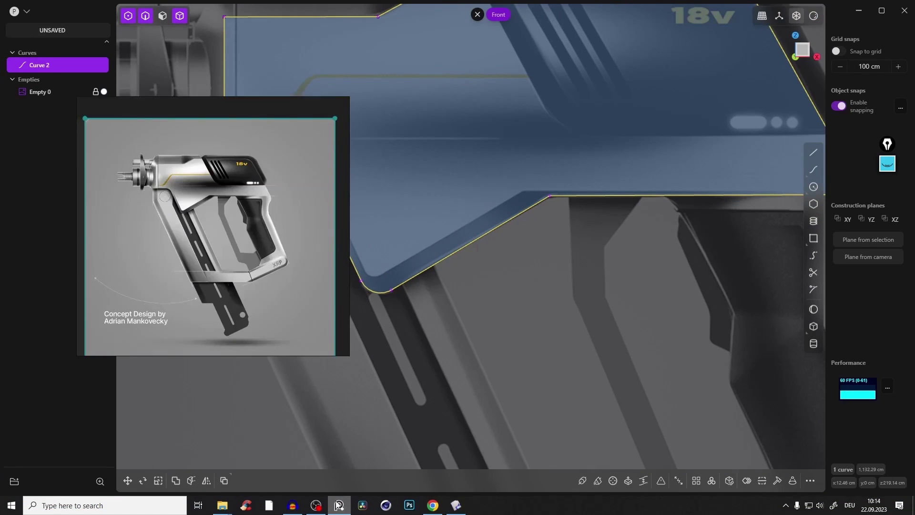
pyautogui.scroll(5, 154, 170)
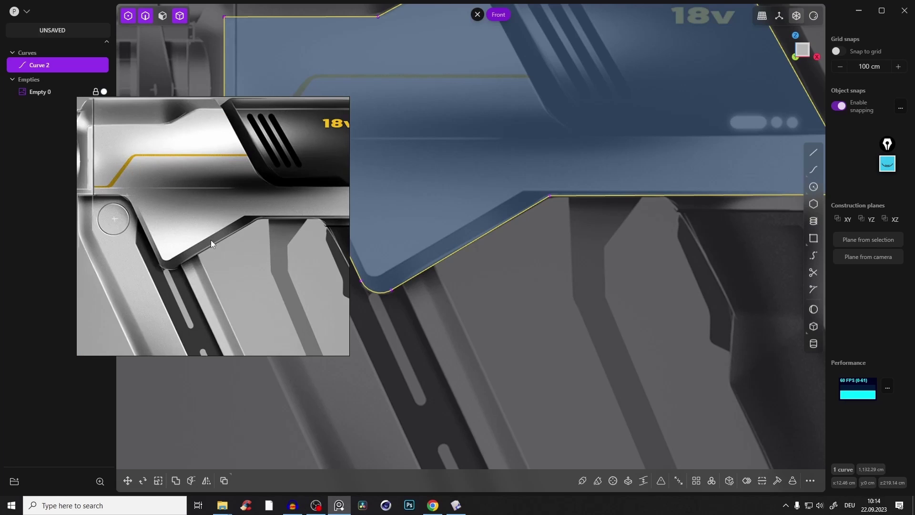
pyautogui.scroll(-1, 211, 240)
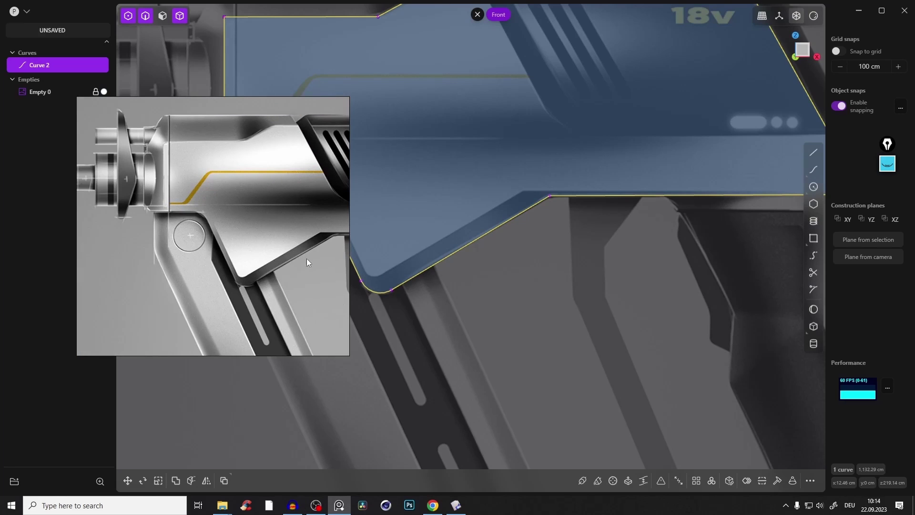
pyautogui.scroll(2, 307, 258)
# Step: Inspect the concept photo's battery top, left edge and front body, then close it
pyautogui.moveTo(312, 240)
pyautogui.mouseDown()
pyautogui.moveTo(267, 238)
pyautogui.moveTo(255, 204)
pyautogui.mouseUp()
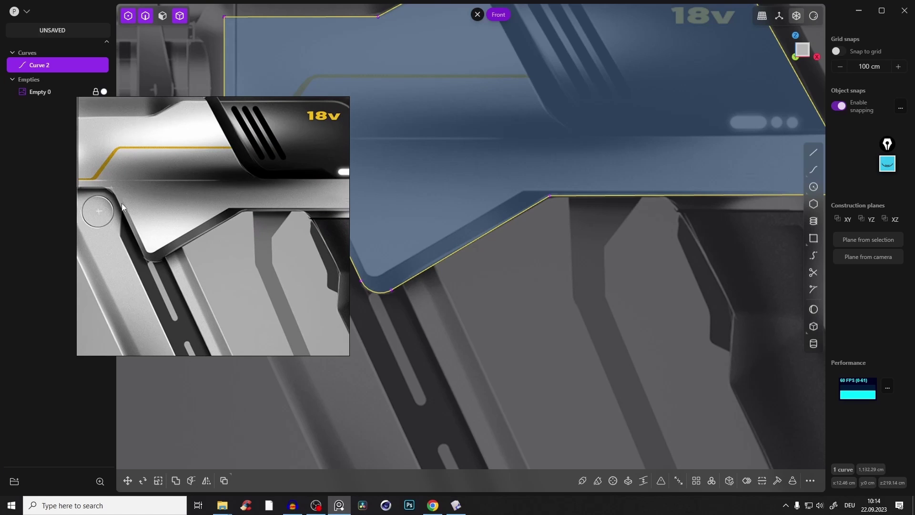
pyautogui.scroll(2, 149, 202)
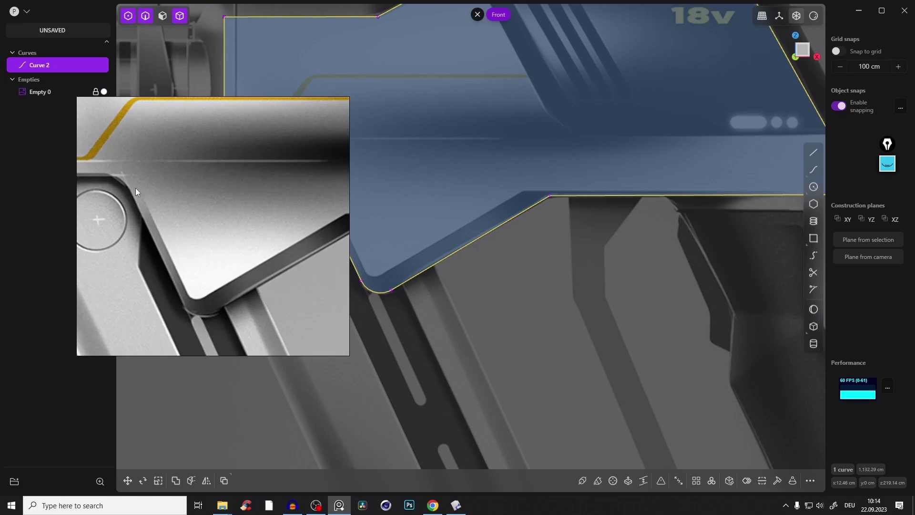
pyautogui.moveTo(135, 192); pyautogui.dragTo(169, 212)
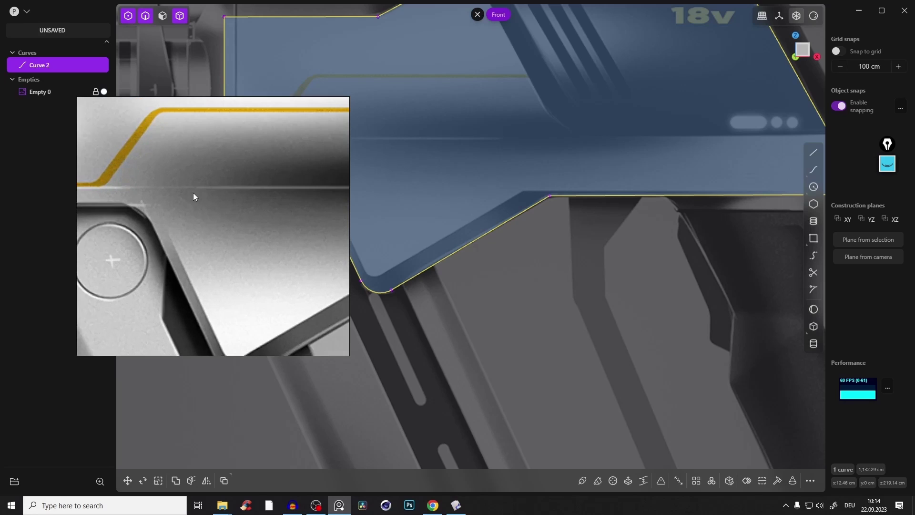
pyautogui.scroll(-2, 175, 244)
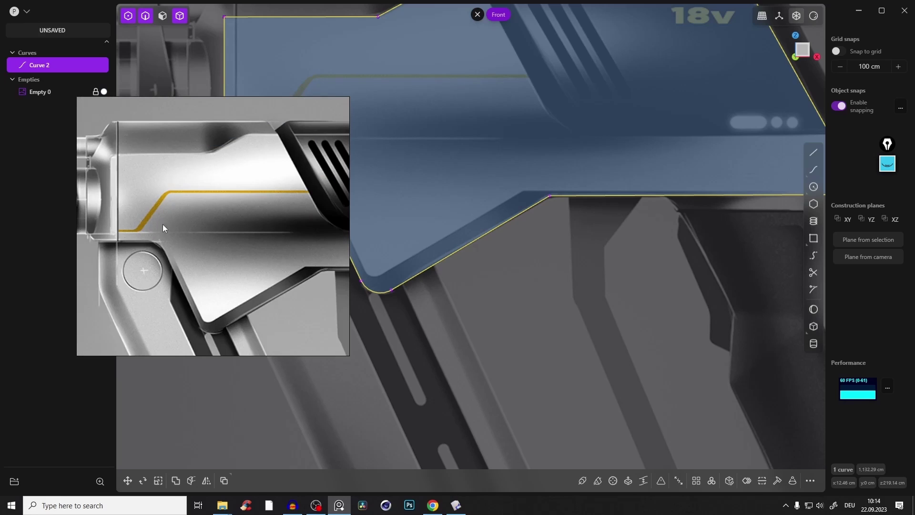
pyautogui.moveTo(238, 323); pyautogui.dragTo(215, 288)
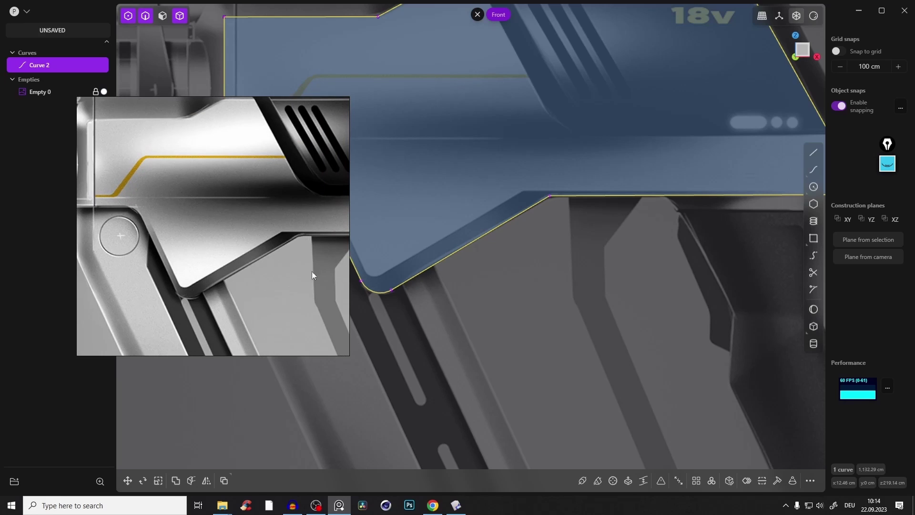
pyautogui.click(340, 506)
# Step: Fillet the corner where the outline's bottom edge turns down
pyautogui.keyDown('shift'); pyautogui.moveTo(315, 235); pyautogui.dragTo(366, 140, button='middle'); pyautogui.keyUp('shift')
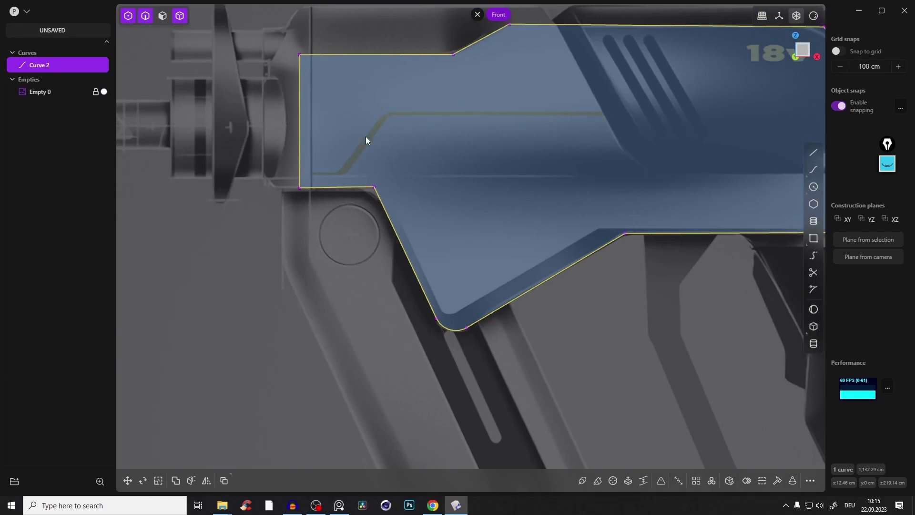
pyautogui.scroll(2, 366, 140)
pyautogui.click(374, 202)
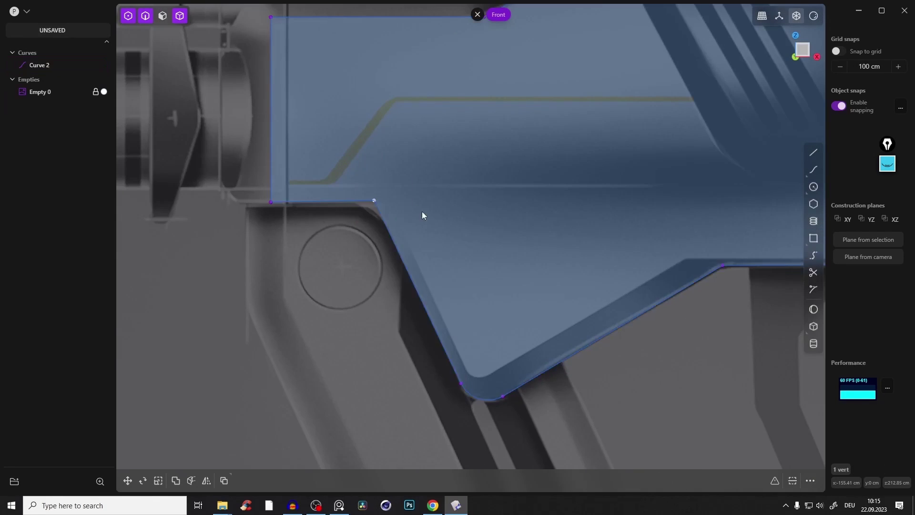
pyautogui.press('b')
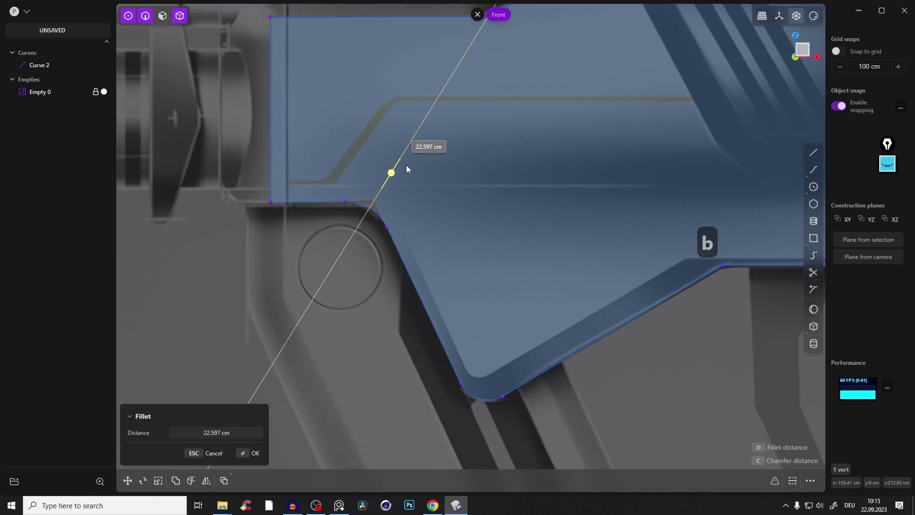
pyautogui.click(404, 172)
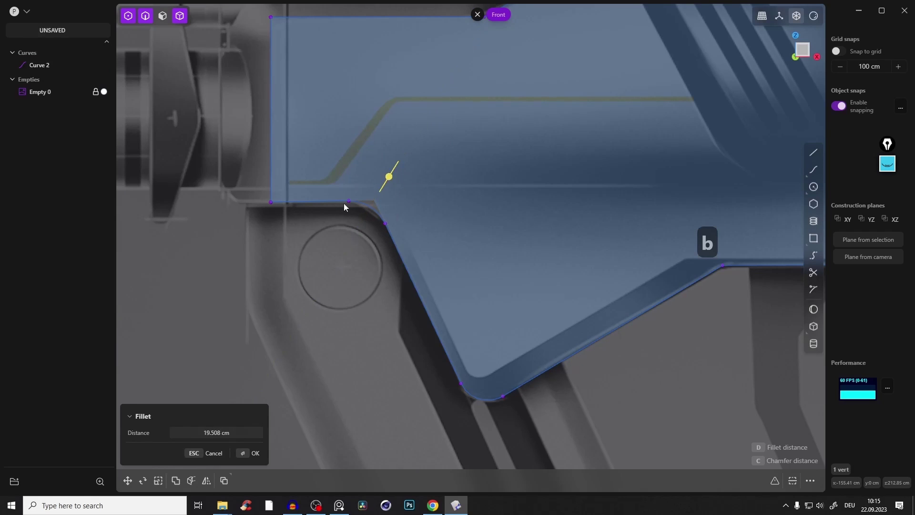
pyautogui.press('Return')
# Step: Round the outline's upper-left corner to about 11 cm
pyautogui.moveTo(347, 219)
pyautogui.keyDown('shift'); pyautogui.mouseDown(button='middle')
pyautogui.moveTo(344, 305)
pyautogui.moveTo(299, 322)
pyautogui.mouseUp(button='middle'); pyautogui.keyUp('shift')
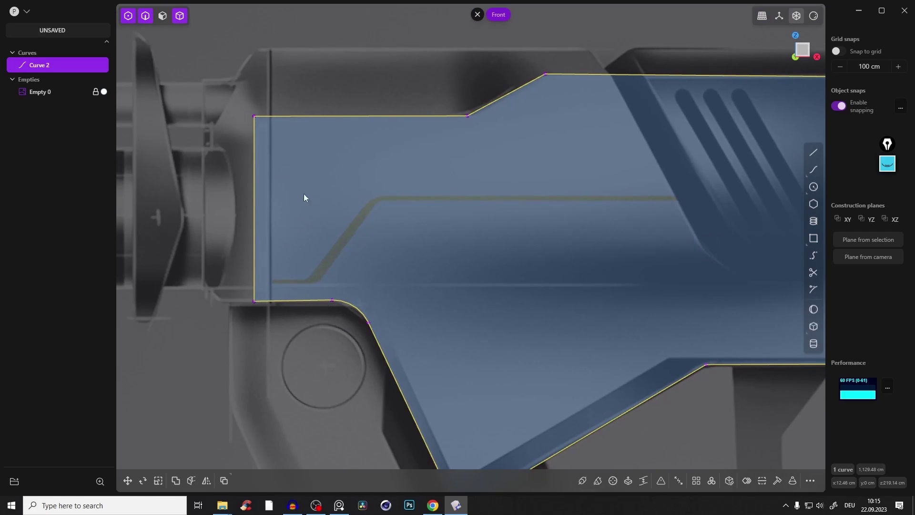
pyautogui.click(254, 116)
pyautogui.press('b')
pyautogui.moveTo(253, 113); pyautogui.dragTo(252, 88)
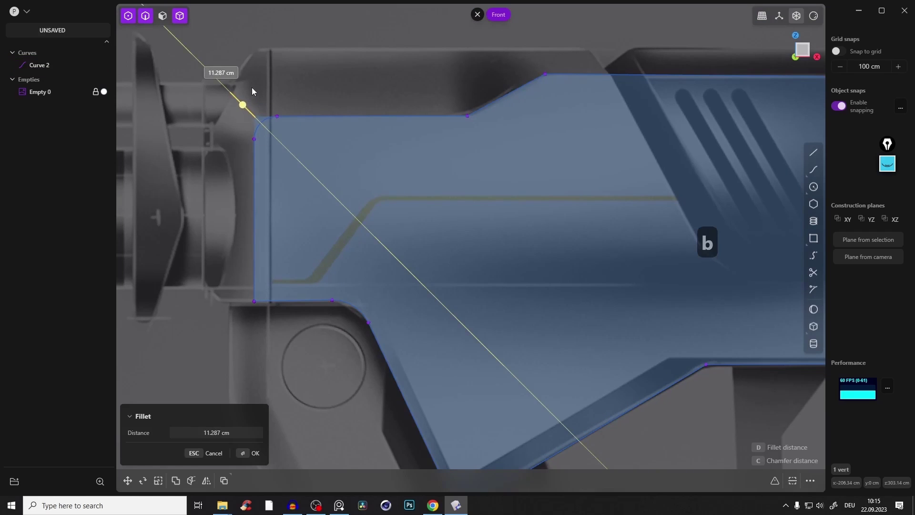
pyautogui.press('Return')
# Step: Undo the oversized upper-left fillet and redo it with a smaller radius
pyautogui.keyDown('shift'); pyautogui.moveTo(386, 98); pyautogui.dragTo(380, 155, button='middle'); pyautogui.keyUp('shift')
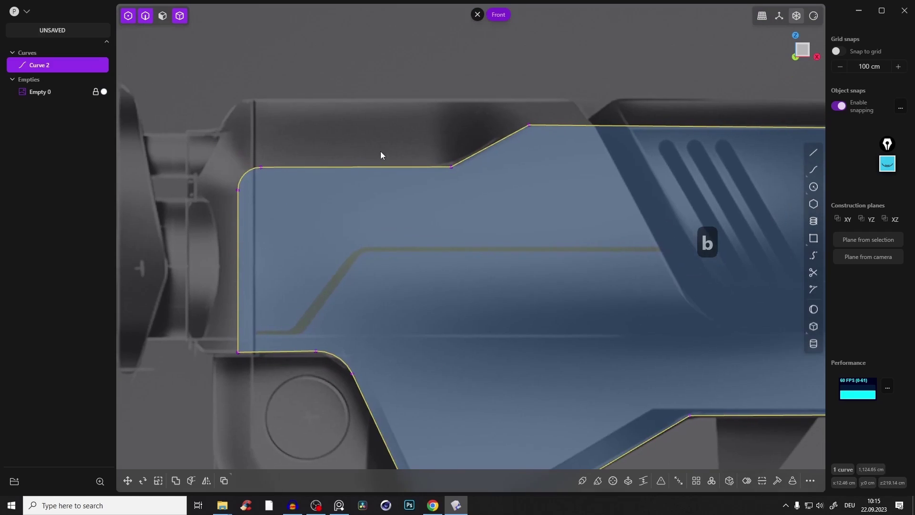
pyautogui.keyDown('shift'); pyautogui.moveTo(257, 190); pyautogui.dragTo(298, 194, button='middle'); pyautogui.keyUp('shift')
pyautogui.scroll(2, 310, 190)
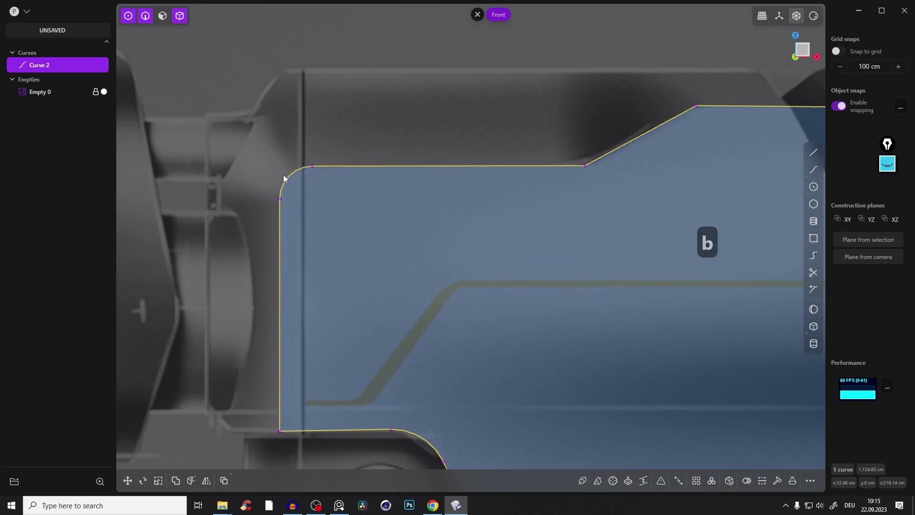
pyautogui.hotkey('ctrl', 'z')
pyautogui.press('b')
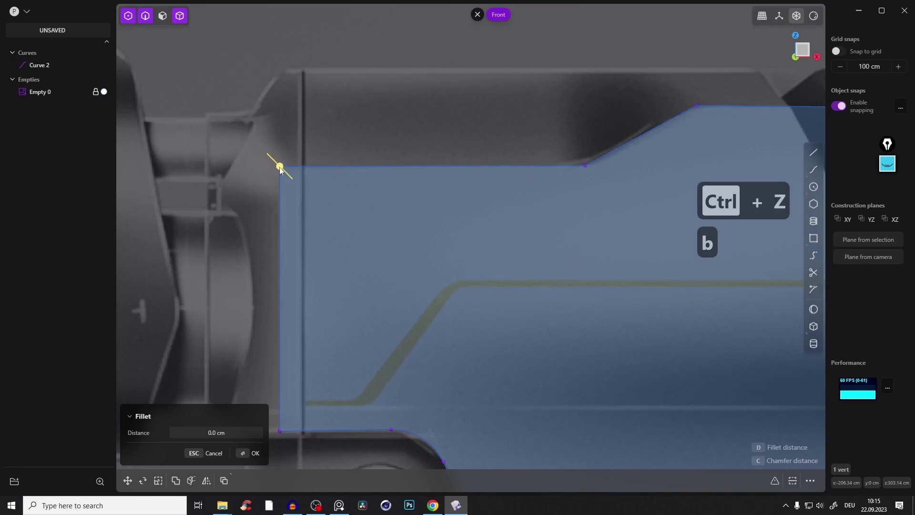
pyautogui.moveTo(281, 167); pyautogui.dragTo(266, 148)
pyautogui.press('Return')
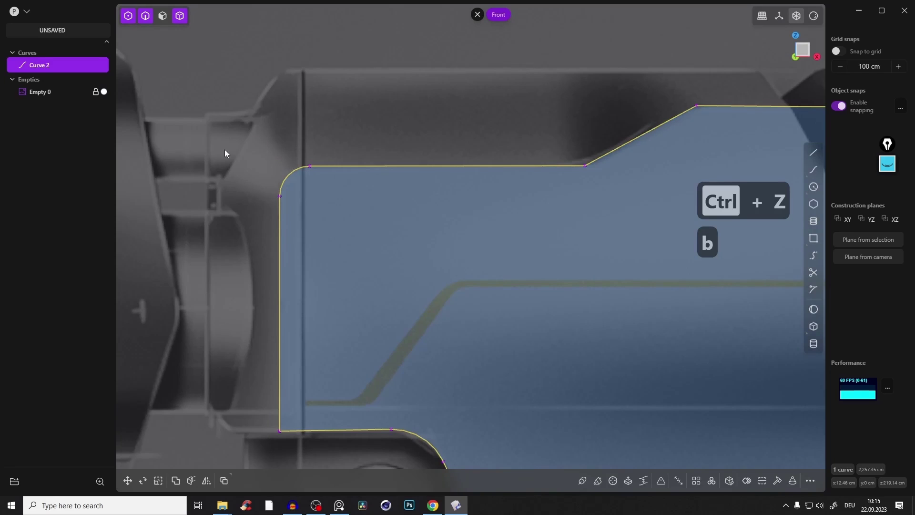
# Step: Fillet both the lower and upper corners of the top-edge step
pyautogui.keyDown('shift'); pyautogui.moveTo(478, 127); pyautogui.dragTo(229, 179, button='middle'); pyautogui.keyUp('shift')
pyautogui.click(371, 204)
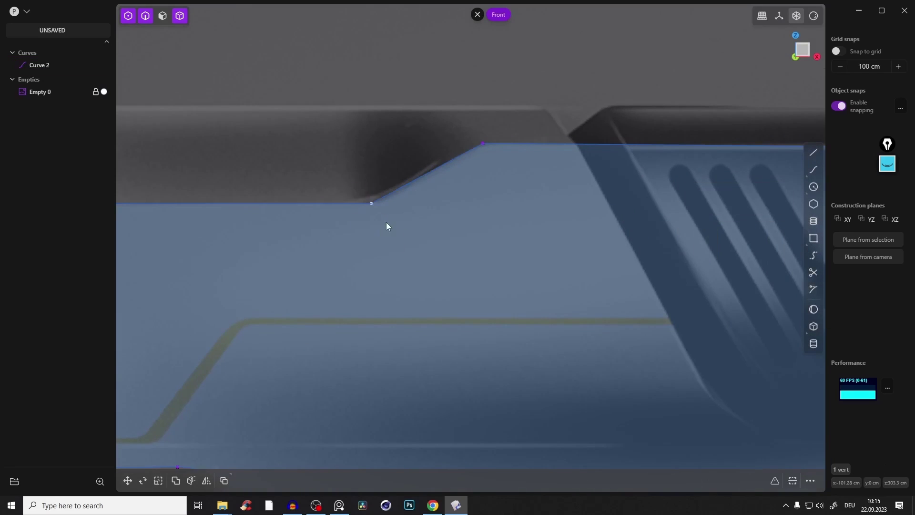
pyautogui.press('b')
pyautogui.moveTo(385, 220); pyautogui.dragTo(403, 270)
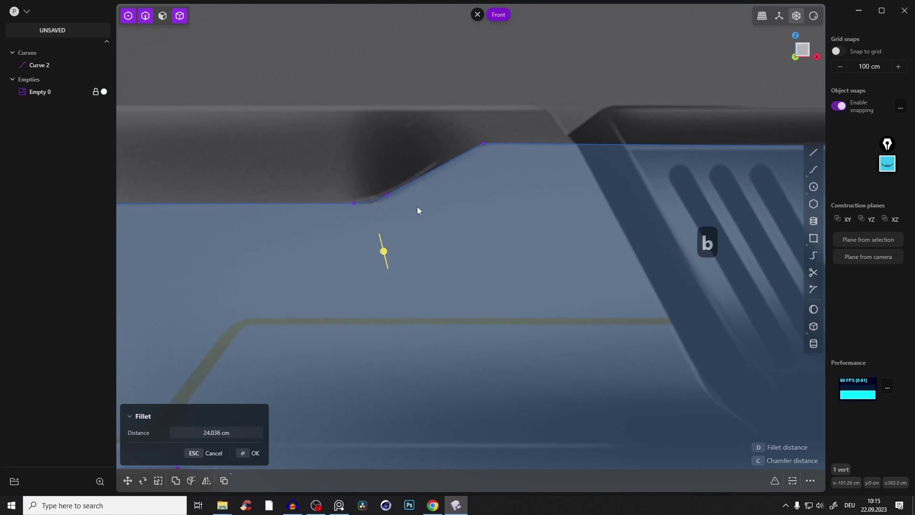
pyautogui.press('Return')
pyautogui.press('b')
pyautogui.press('Escape')
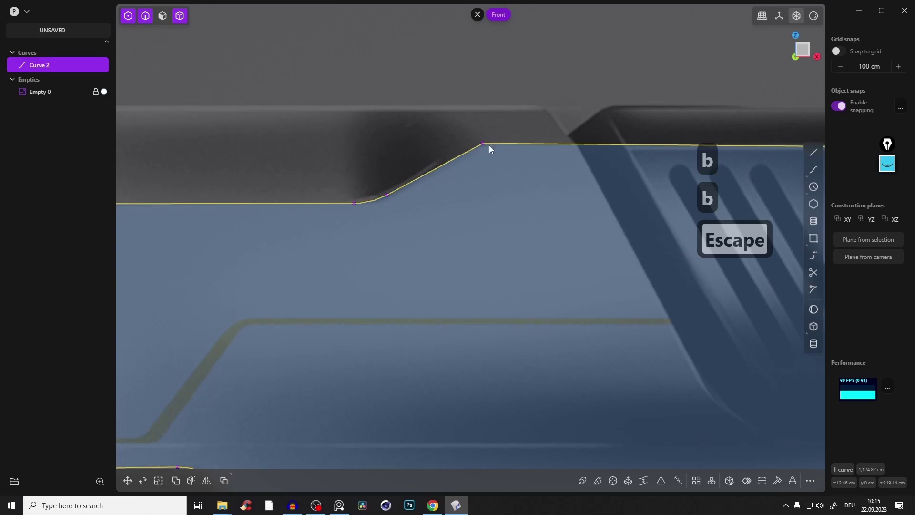
pyautogui.click(481, 144)
pyautogui.press('b')
pyautogui.moveTo(483, 143); pyautogui.dragTo(473, 94)
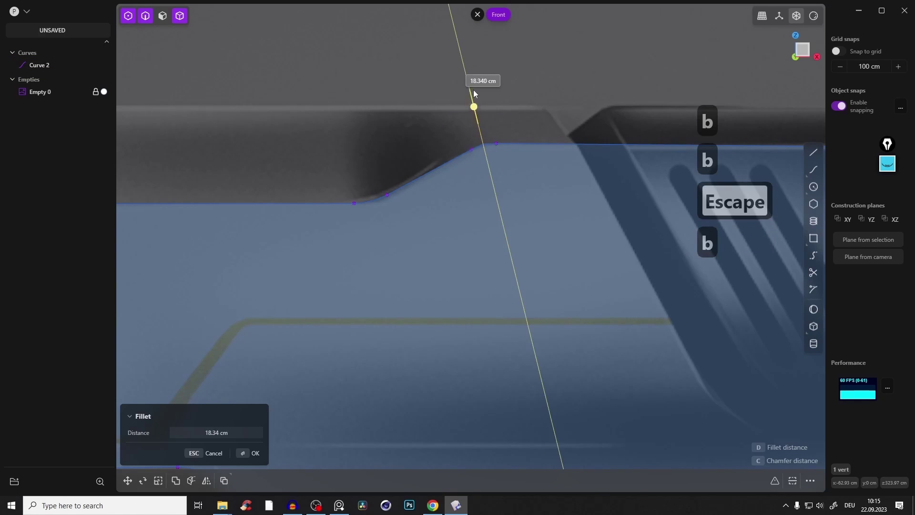
pyautogui.press('Return')
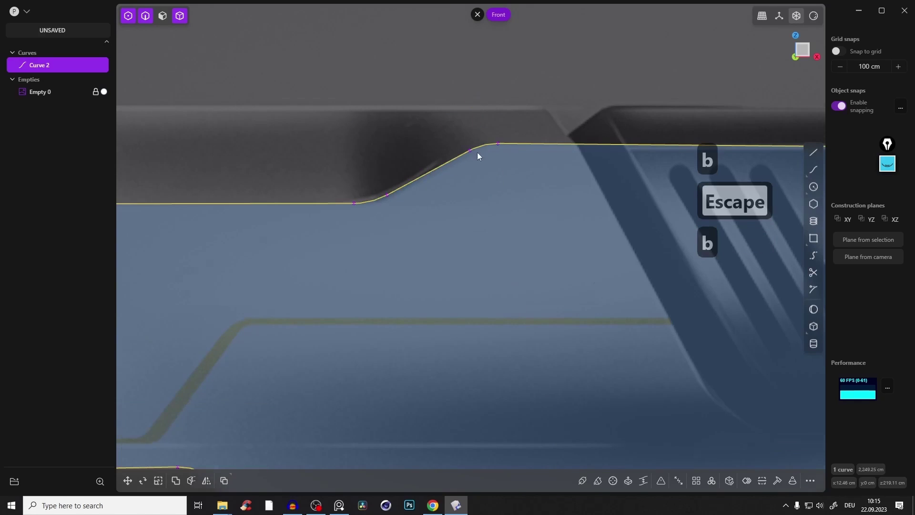
# Step: Round the top-right corner near the 18v battery to about 33 cm
pyautogui.moveTo(478, 156); pyautogui.dragTo(484, 169, button='middle')
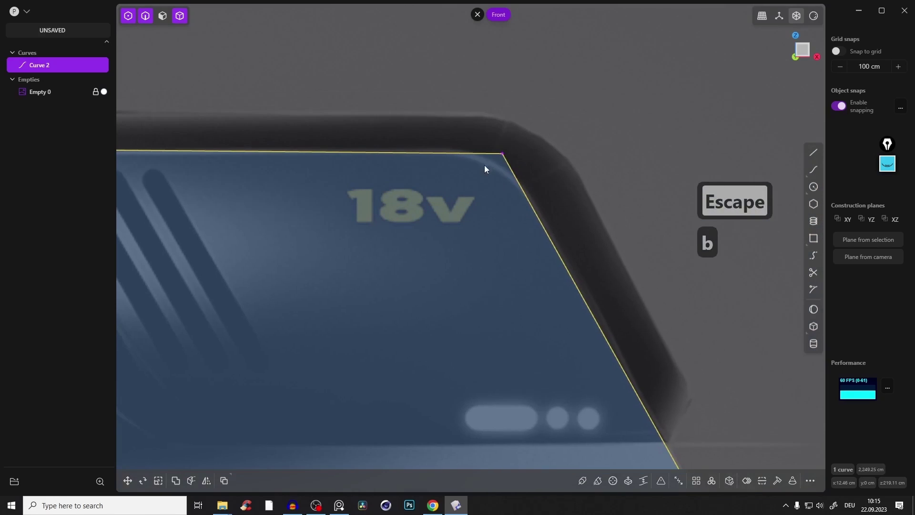
pyautogui.click(503, 152)
pyautogui.press('b')
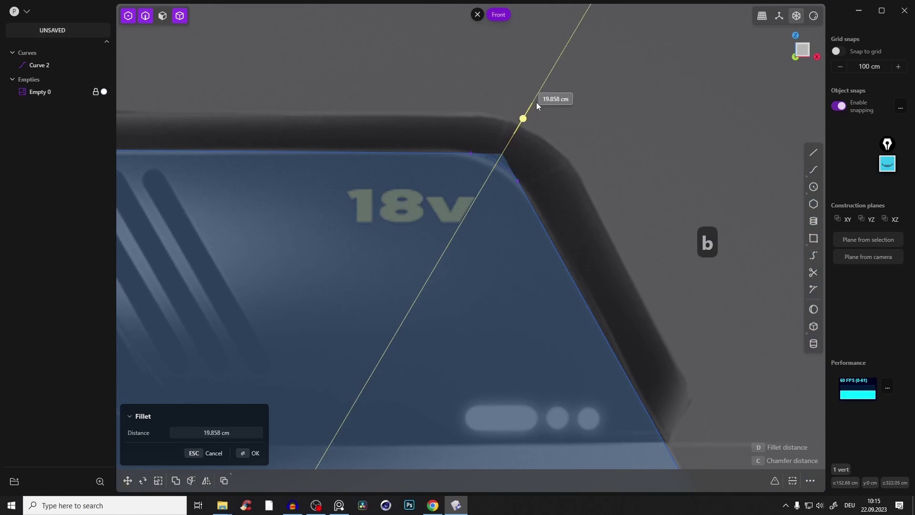
pyautogui.click(556, 69)
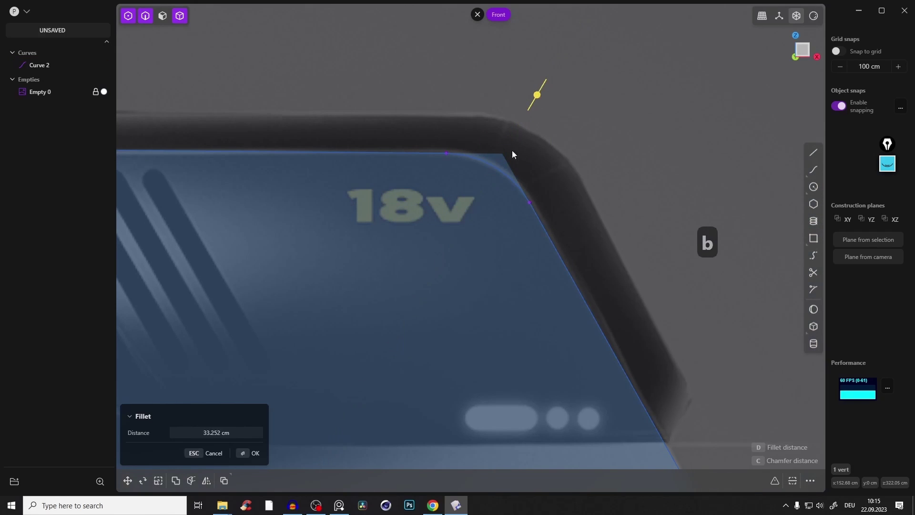
pyautogui.moveTo(536, 96); pyautogui.dragTo(532, 106)
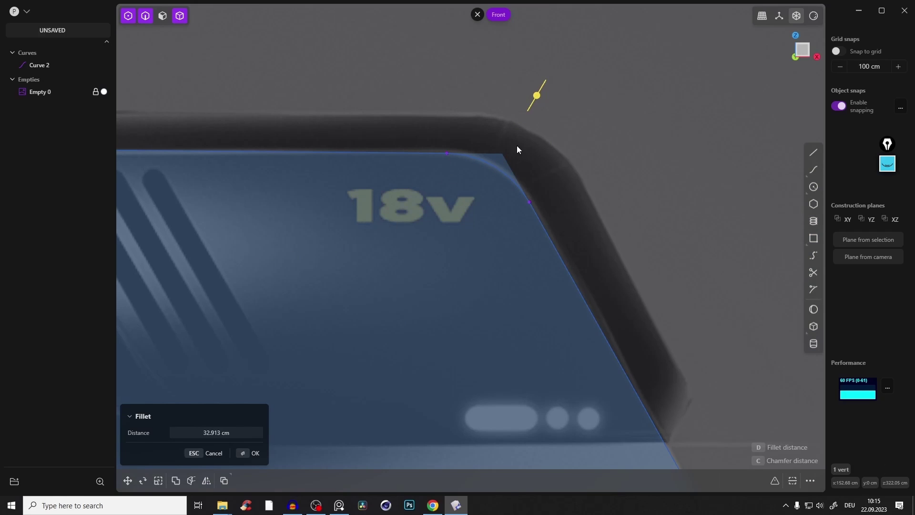
pyautogui.press('Return')
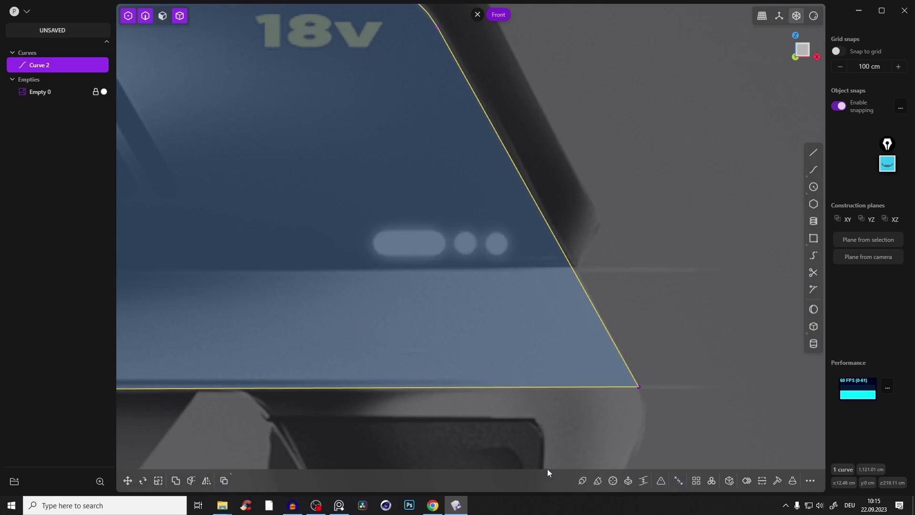
# Step: Fillet the corner on the lower step of the outline
pyautogui.keyDown('shift'); pyautogui.moveTo(428, 260); pyautogui.dragTo(641, 210, button='middle'); pyautogui.keyUp('shift')
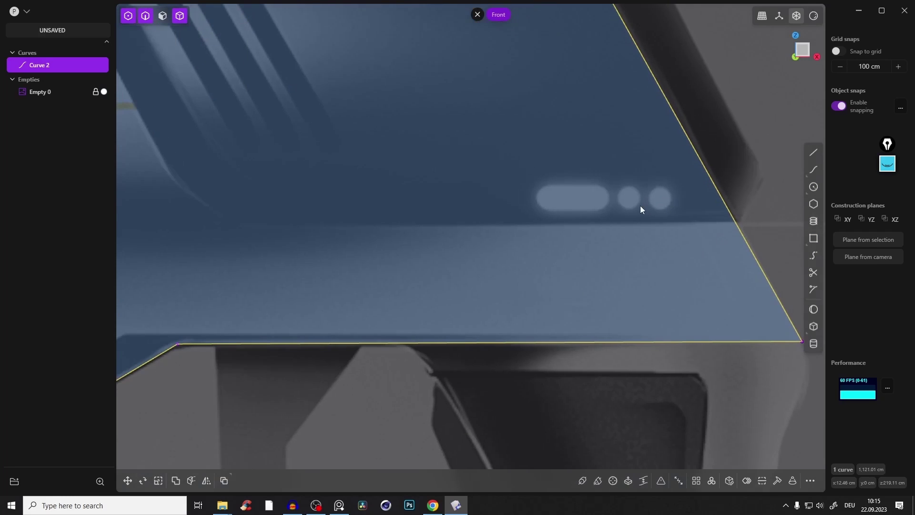
pyautogui.keyDown('shift'); pyautogui.moveTo(682, 281); pyautogui.dragTo(706, 311, button='middle'); pyautogui.keyUp('shift')
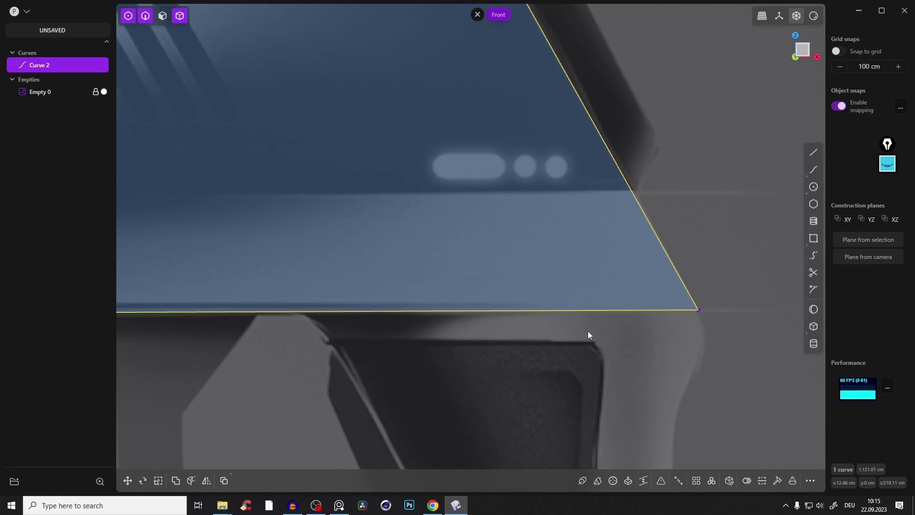
pyautogui.scroll(-5, 587, 331)
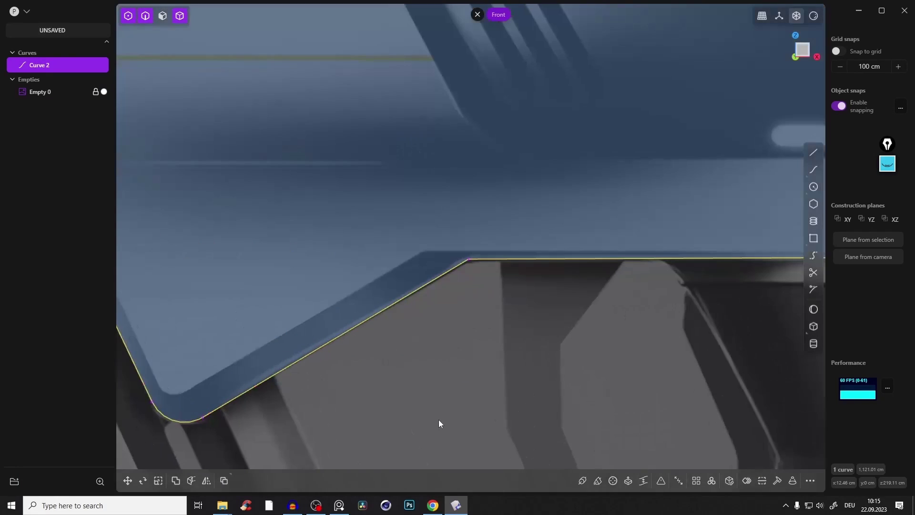
pyautogui.click(469, 261)
pyautogui.press('b')
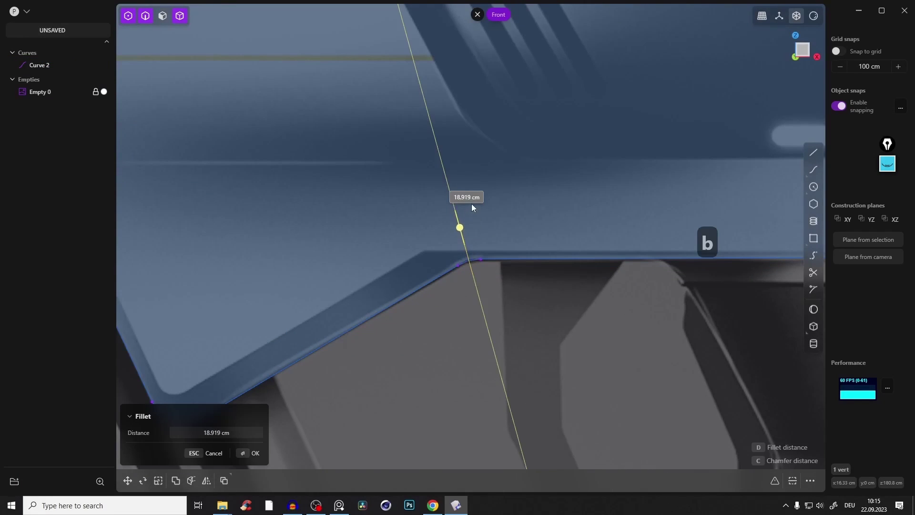
pyautogui.press('Return')
pyautogui.scroll(-5, 444, 258)
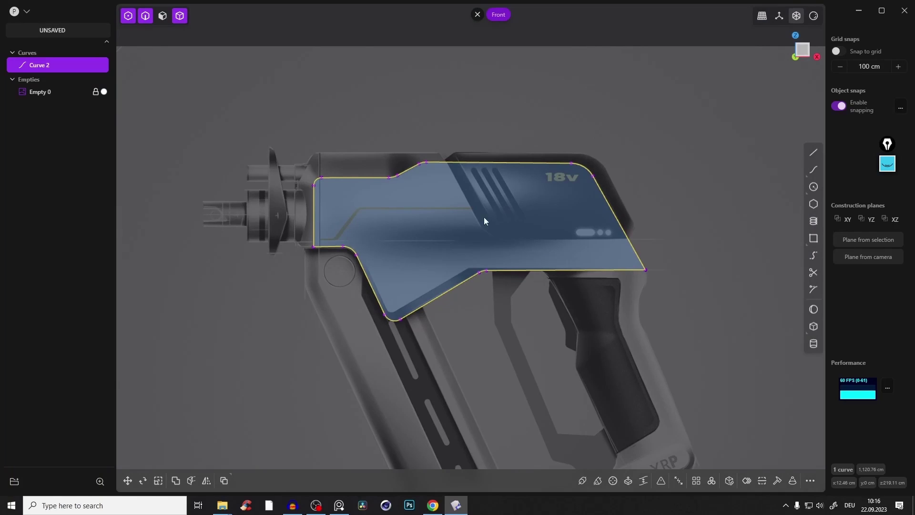
pyautogui.scroll(3, 452, 229)
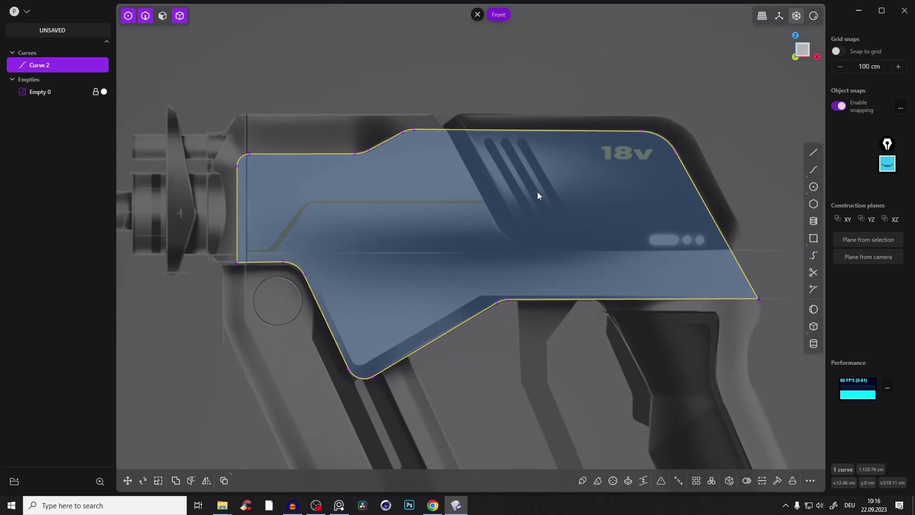
# Step: Patch the closed Curve 2 outline into flat Sheet 231 and orbit to inspect it
pyautogui.moveTo(537, 192); pyautogui.dragTo(594, 184, button='middle')
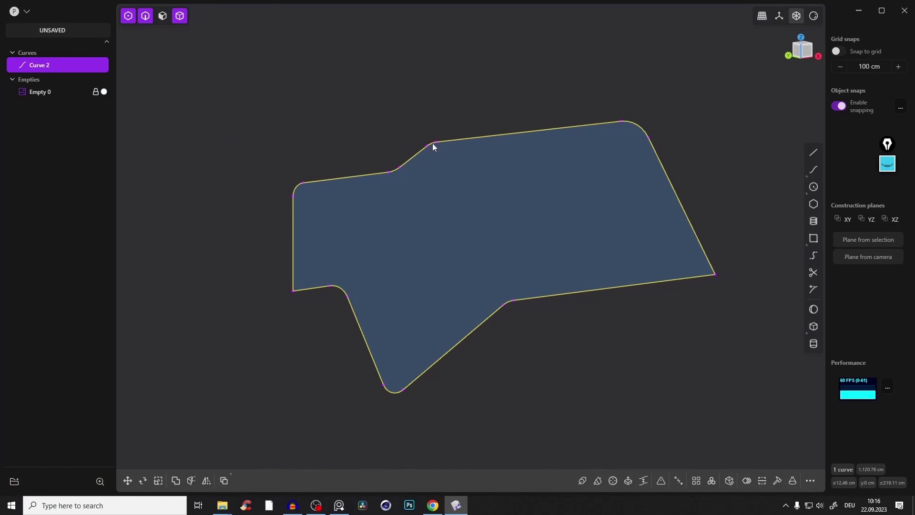
pyautogui.click(729, 481)
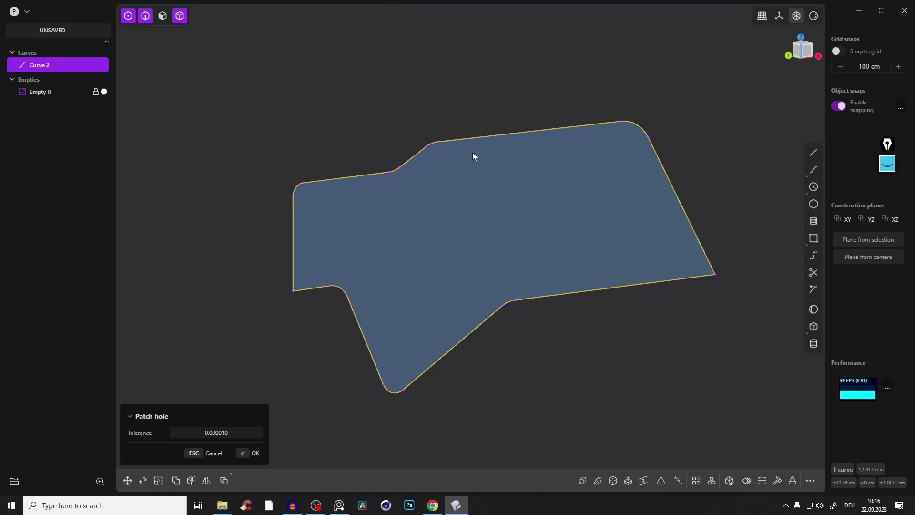
pyautogui.press('Return')
pyautogui.moveTo(480, 154)
pyautogui.mouseDown(button='middle')
pyautogui.moveTo(391, 107)
pyautogui.moveTo(412, 80)
pyautogui.mouseUp(button='middle')
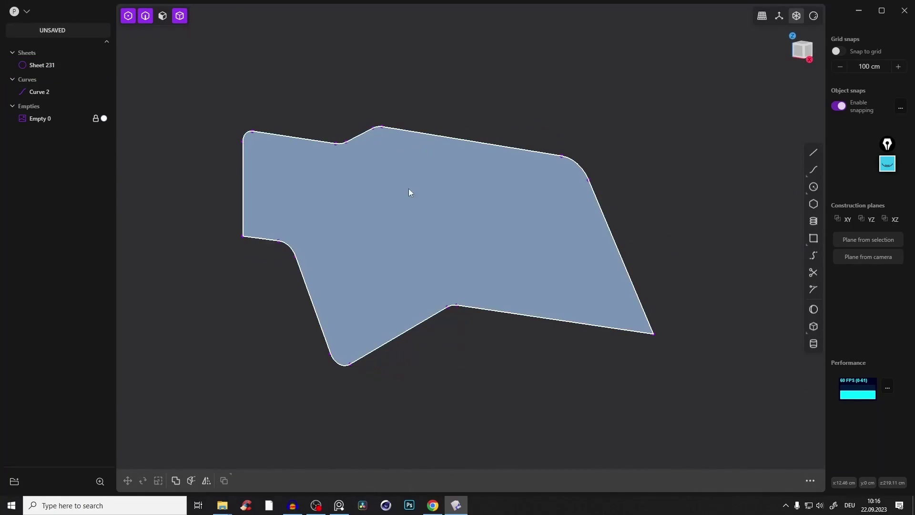
pyautogui.moveTo(408, 188)
pyautogui.mouseDown(button='middle')
pyautogui.moveTo(441, 180)
pyautogui.moveTo(510, 190)
pyautogui.mouseUp(button='middle')
pyautogui.moveTo(435, 141)
pyautogui.mouseDown(button='middle')
pyautogui.moveTo(396, 161)
pyautogui.moveTo(478, 207)
pyautogui.mouseUp(button='middle')
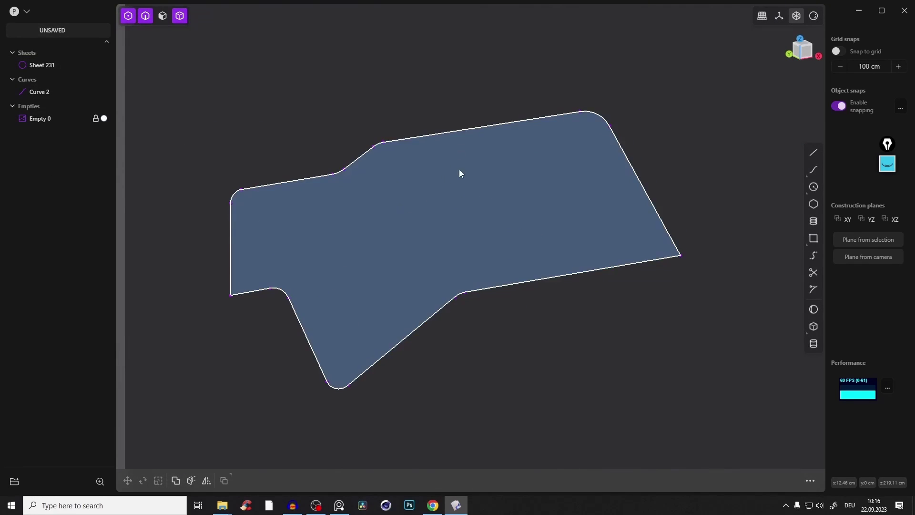
# Step: Group the outline Curve 2 into a new Group 1
pyautogui.press('2')
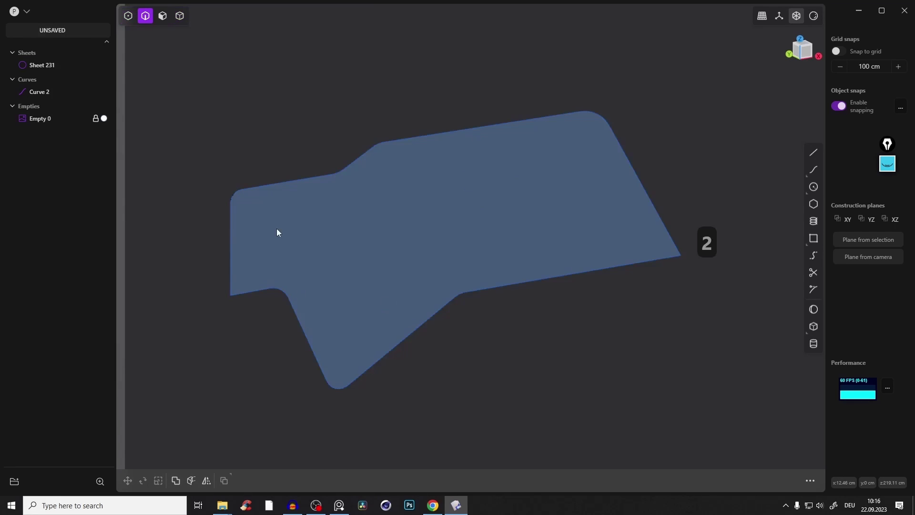
pyautogui.click(303, 178)
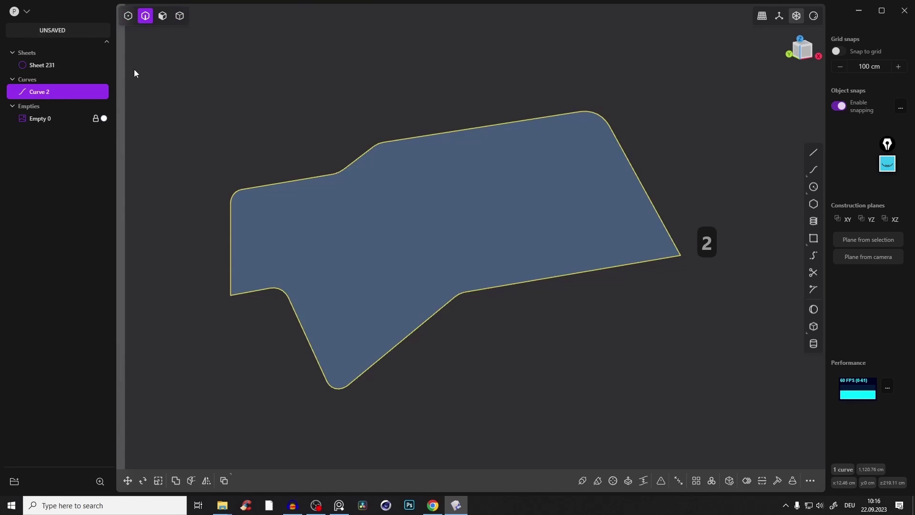
pyautogui.hotkey('ctrl', 'g')
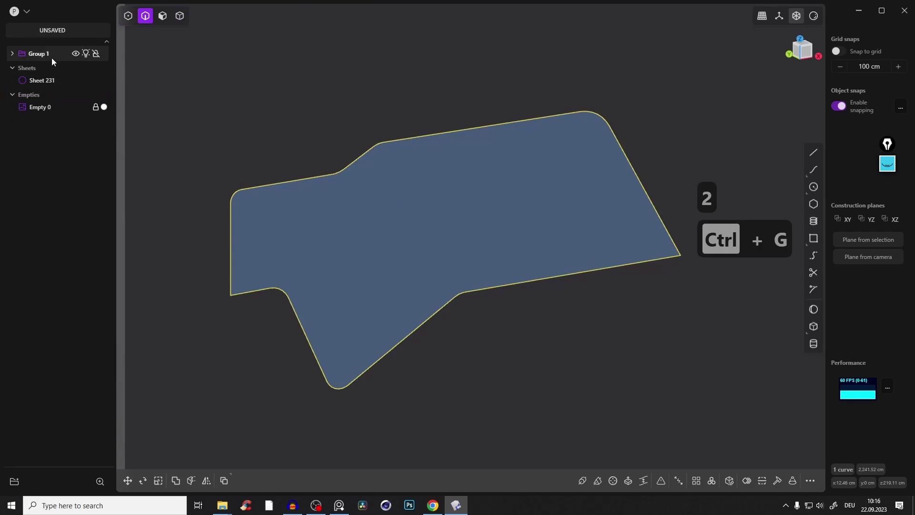
pyautogui.click(44, 54)
# Step: Rename Group 1 to BC and disable it in the viewport
pyautogui.doubleClick(44, 54)
pyautogui.write('B')
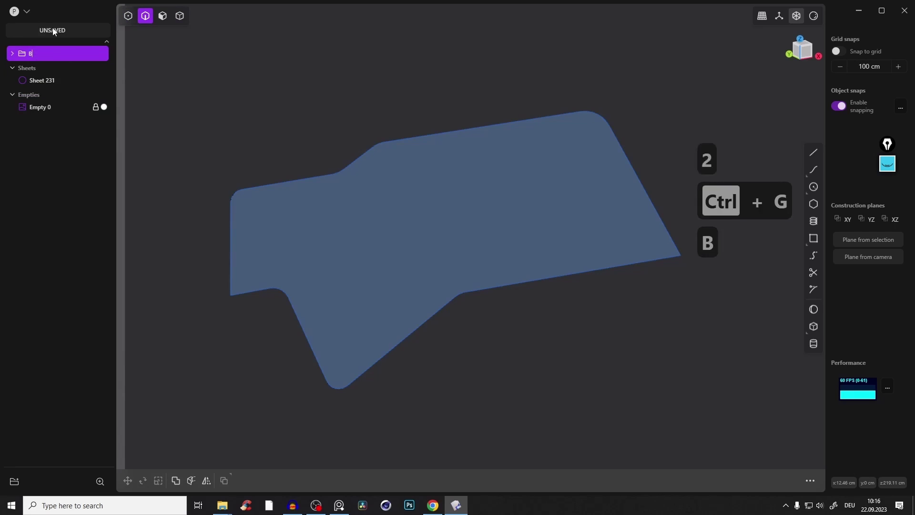
pyautogui.write('C')
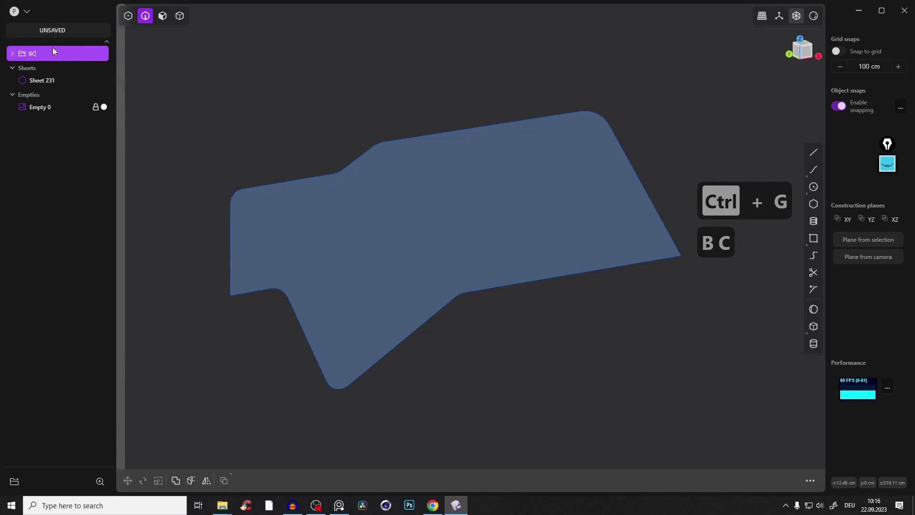
pyautogui.click(31, 61)
pyautogui.doubleClick(48, 52)
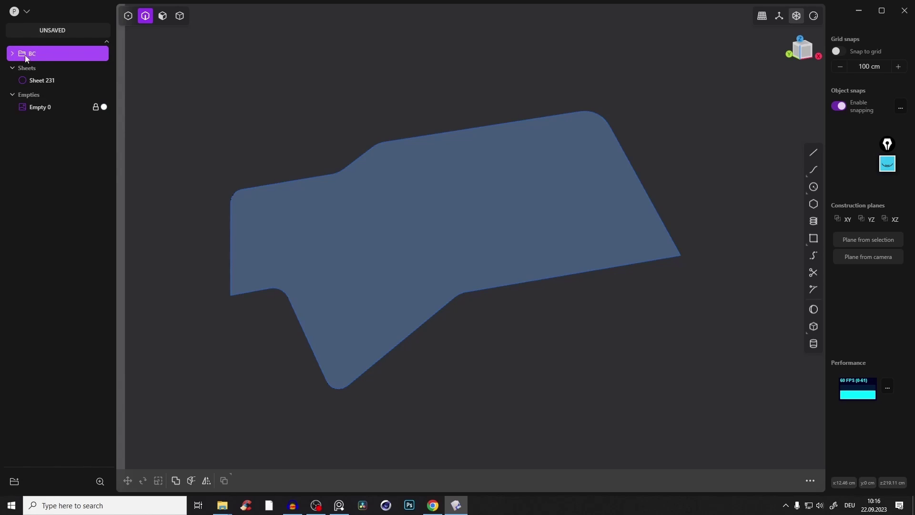
pyautogui.press('Return')
pyautogui.click(86, 54)
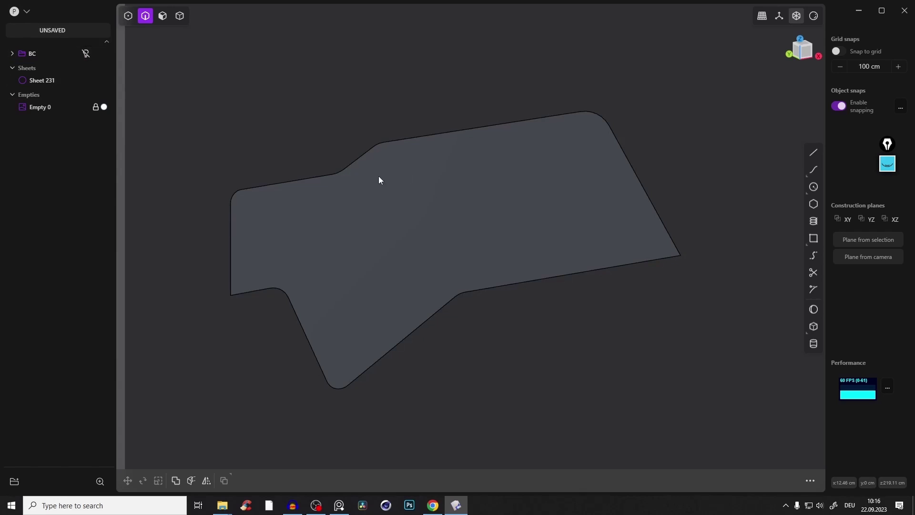
pyautogui.moveTo(379, 180)
pyautogui.mouseDown(button='middle')
pyautogui.moveTo(422, 182)
pyautogui.moveTo(423, 147)
pyautogui.mouseUp(button='middle')
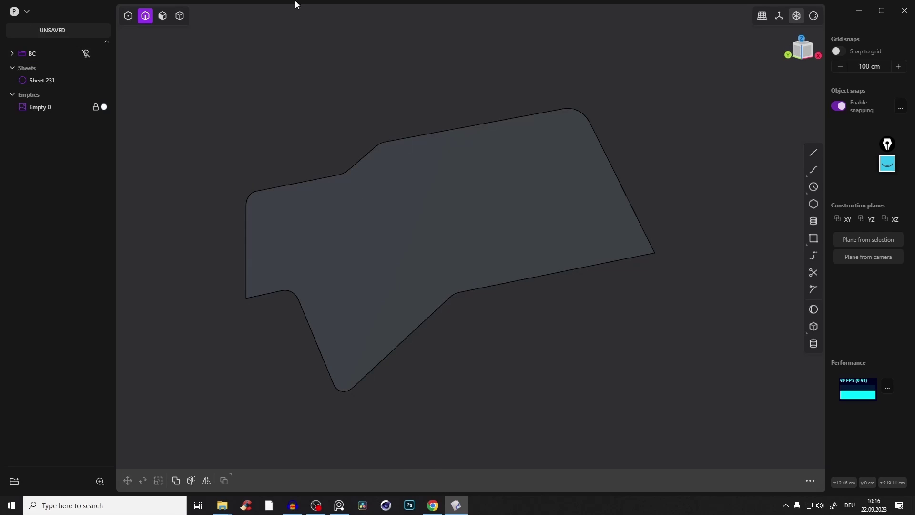
# Step: Select Sheet 231 with all selection modes enabled and snap to the Front view
pyautogui.moveTo(415, 147)
pyautogui.mouseDown(button='middle')
pyautogui.moveTo(439, 138)
pyautogui.moveTo(465, 170)
pyautogui.moveTo(413, 157)
pyautogui.moveTo(464, 176)
pyautogui.moveTo(474, 208)
pyautogui.mouseUp(button='middle')
pyautogui.press('Tab')
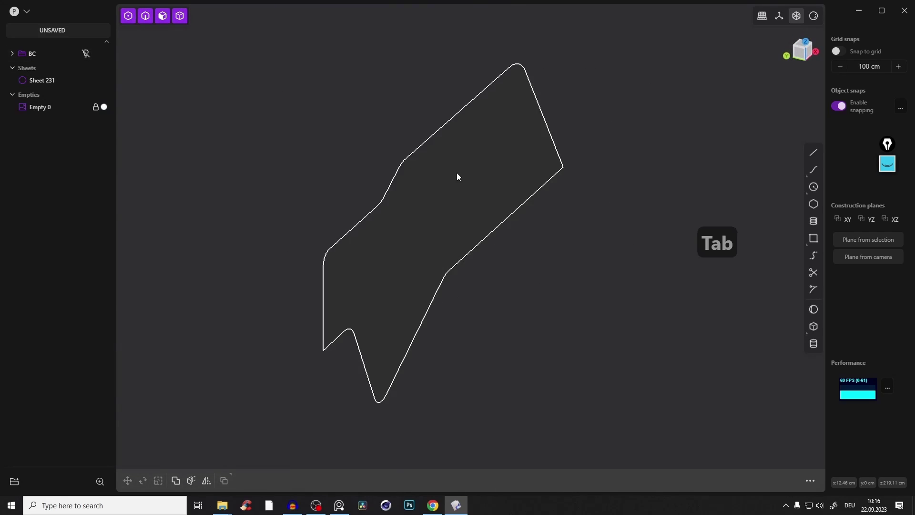
pyautogui.click(457, 173)
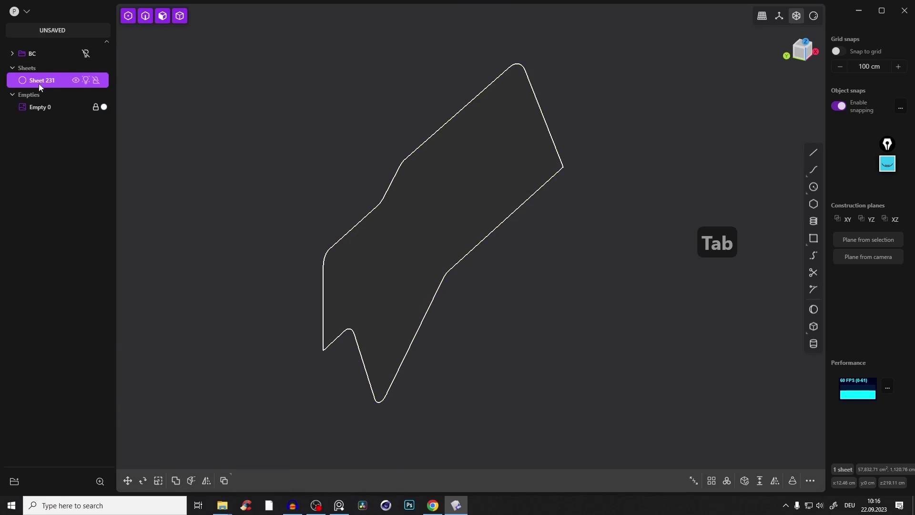
pyautogui.click(392, 184)
pyautogui.moveTo(392, 183); pyautogui.dragTo(317, 160, button='middle')
pyautogui.click(292, 154)
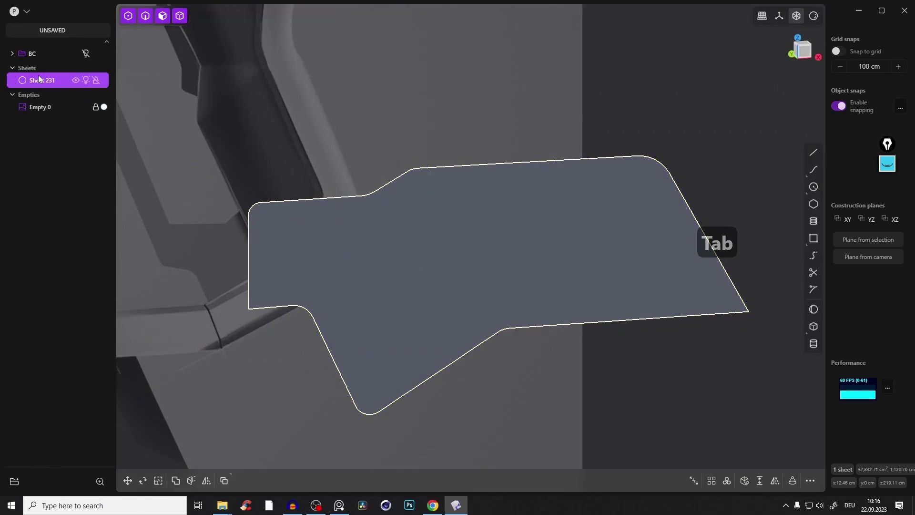
pyautogui.click(57, 81)
pyautogui.click(806, 53)
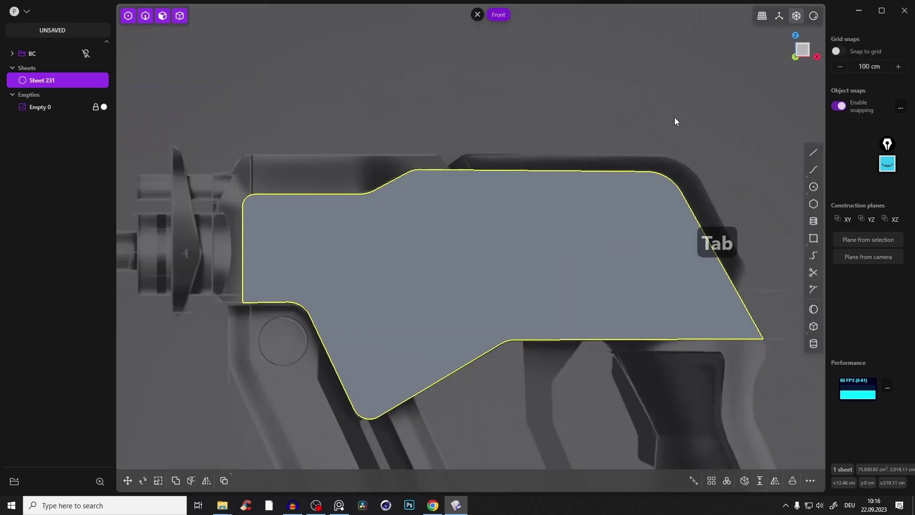
# Step: Set reference Empty 0 to Front depth with 0.31 opacity
pyautogui.click(510, 160)
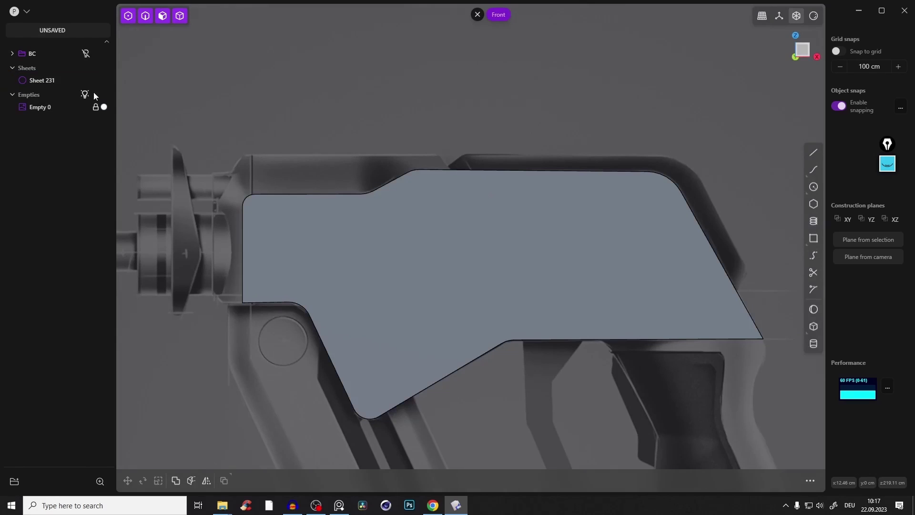
pyautogui.click(40, 112)
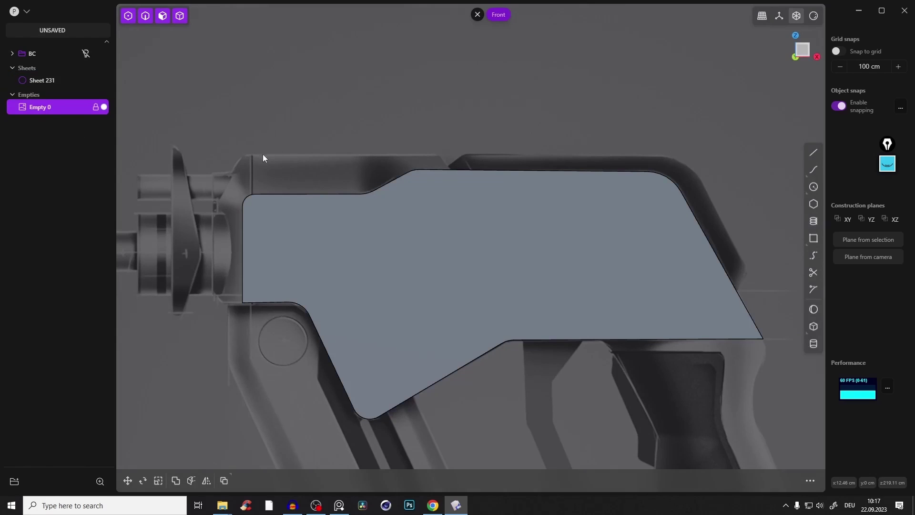
pyautogui.click(216, 398)
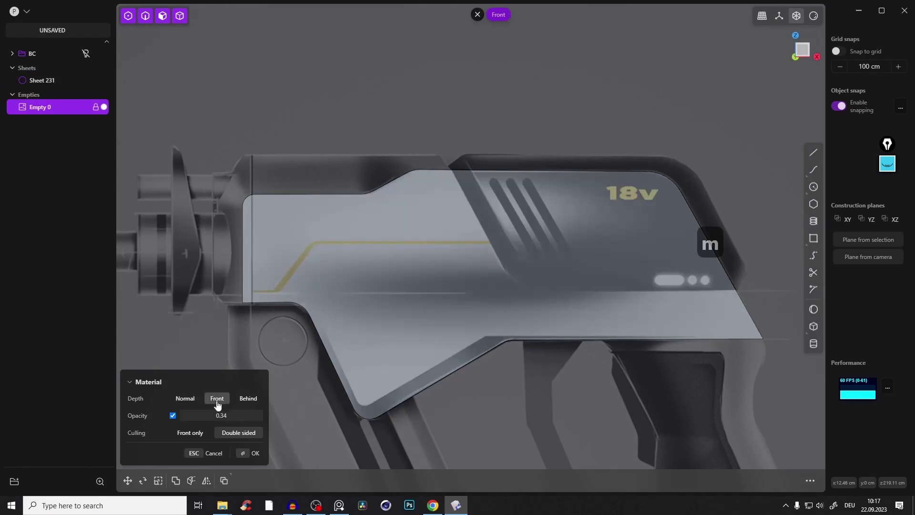
pyautogui.moveTo(221, 410); pyautogui.dragTo(221, 419)
pyautogui.click(255, 453)
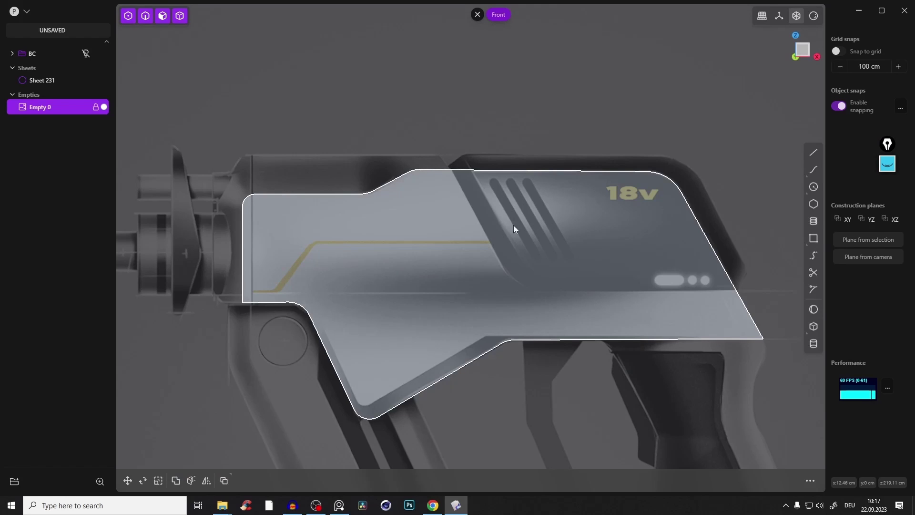
# Step: Draw a five-point closed oval, Curve 232, over the body and pull one point up-right
pyautogui.keyDown('shift'); pyautogui.moveTo(521, 253); pyautogui.dragTo(460, 203, button='middle'); pyautogui.keyUp('shift')
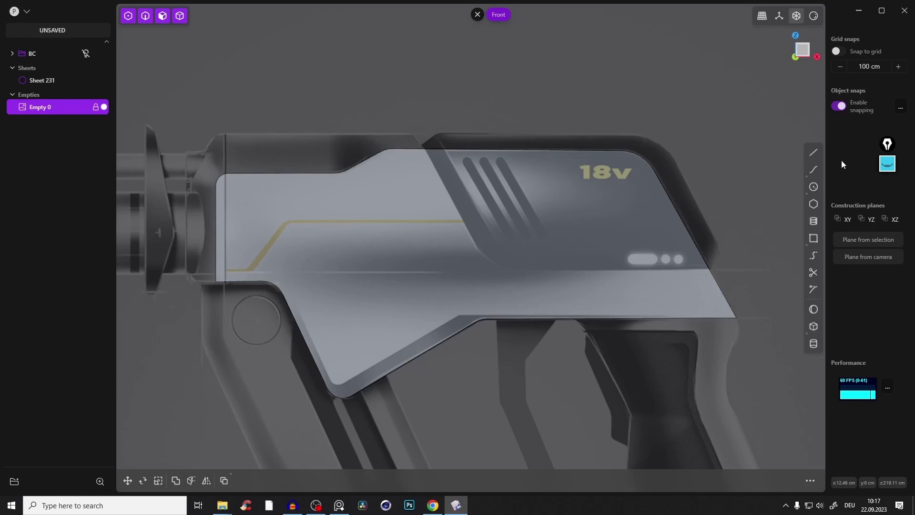
pyautogui.click(813, 171)
pyautogui.click(434, 160)
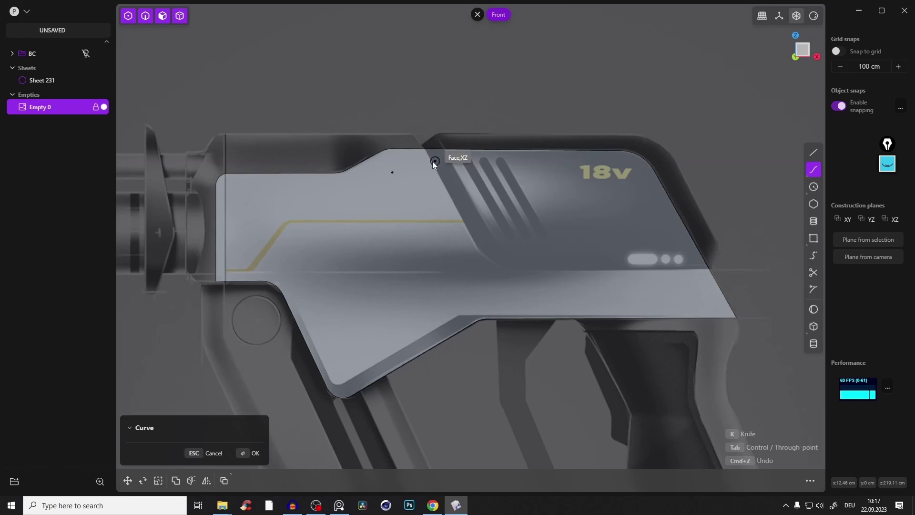
pyautogui.click(270, 210)
pyautogui.click(322, 300)
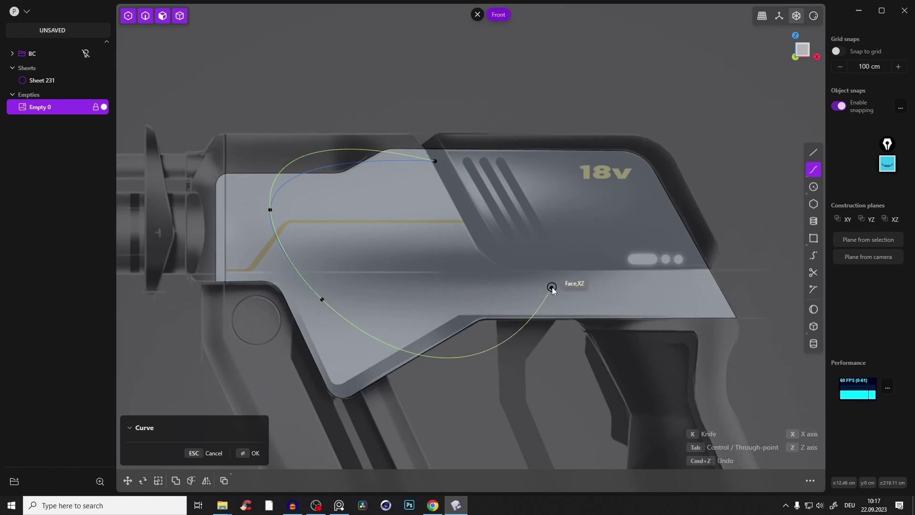
pyautogui.click(596, 299)
pyautogui.click(644, 220)
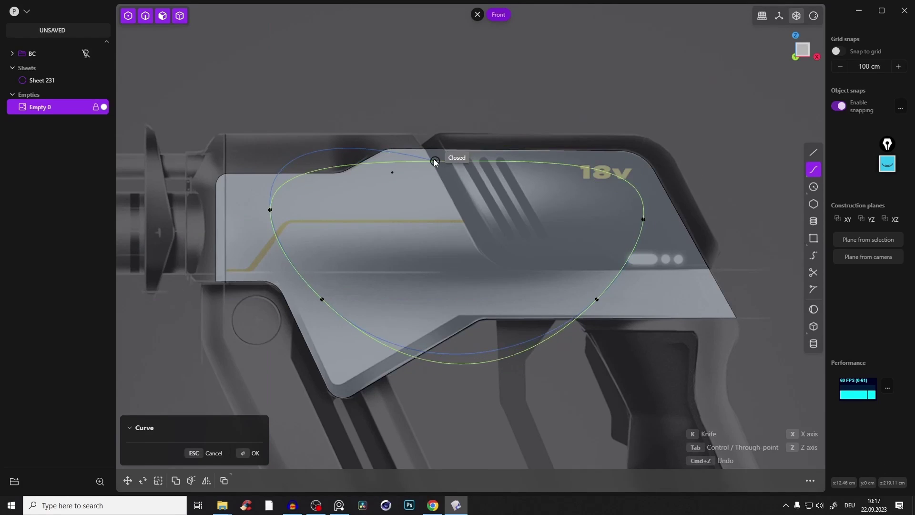
pyautogui.click(438, 167)
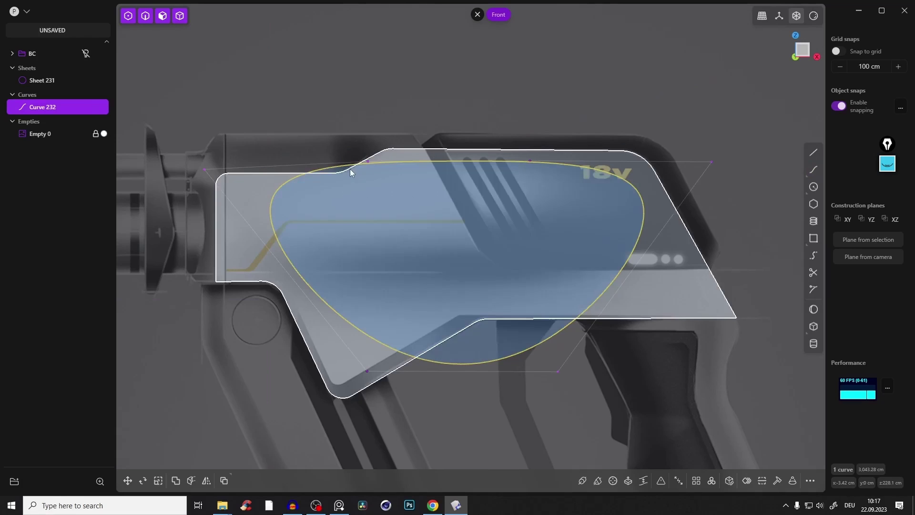
pyautogui.moveTo(589, 399)
pyautogui.mouseDown()
pyautogui.moveTo(672, 173)
pyautogui.moveTo(662, 197)
pyautogui.mouseUp()
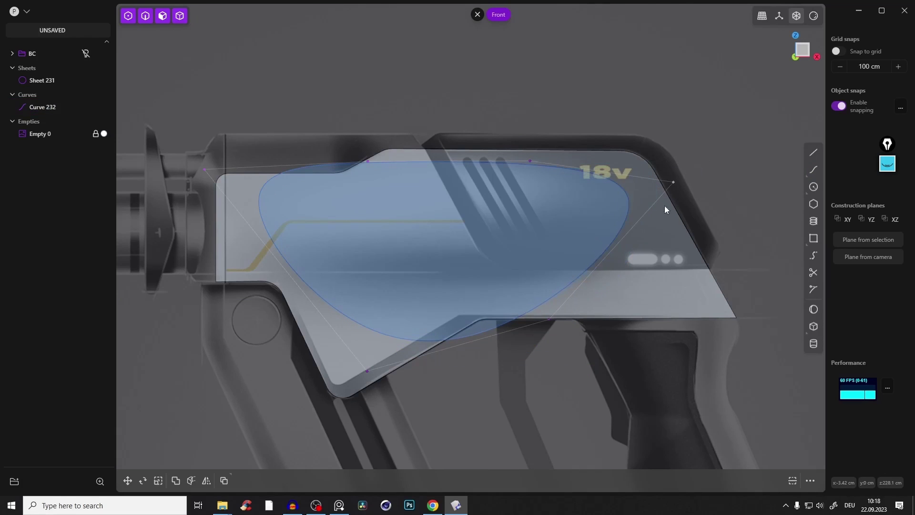
pyautogui.click(340, 505)
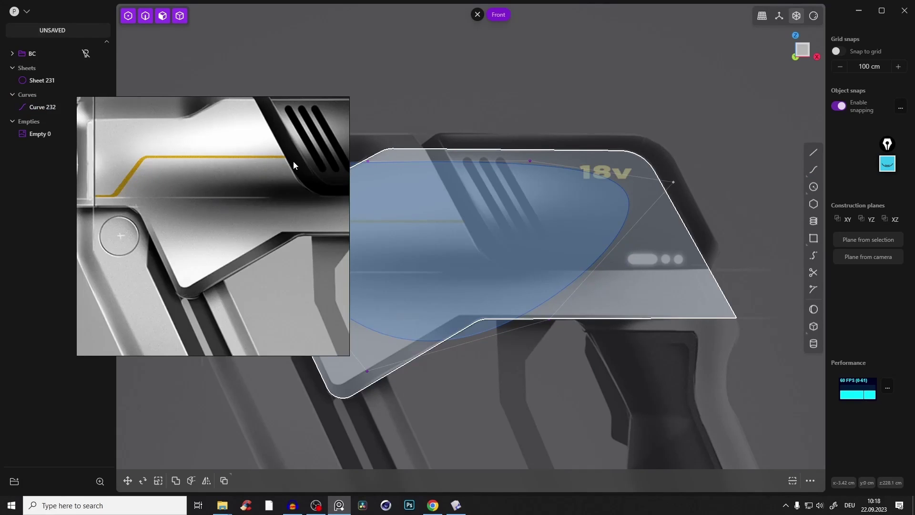
pyautogui.scroll(-3, 294, 161)
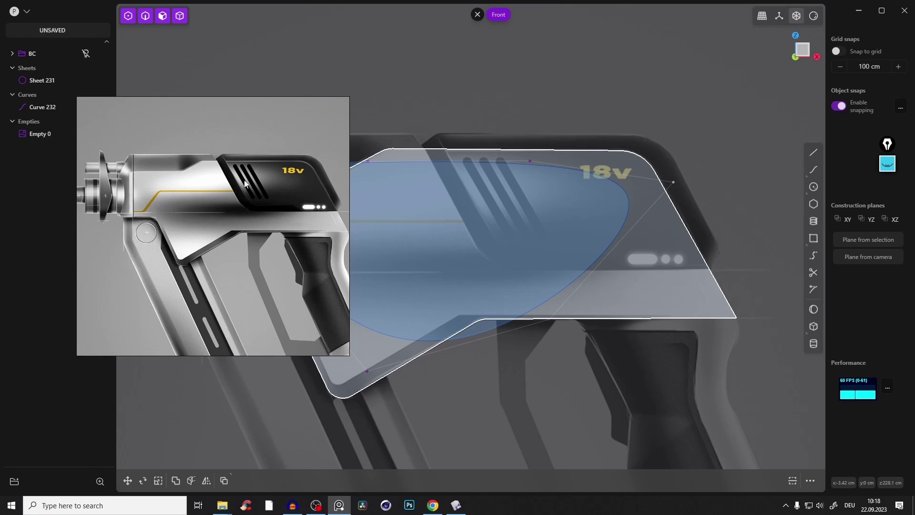
pyautogui.click(341, 505)
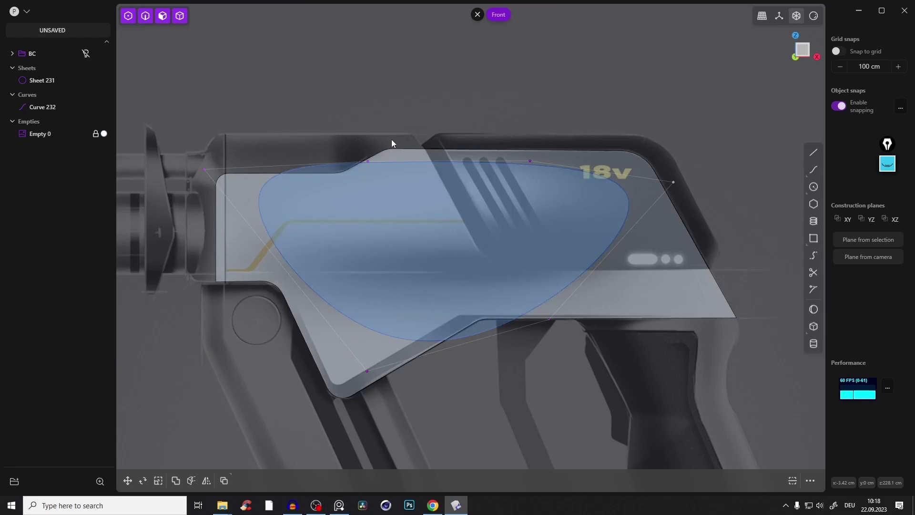
# Step: Roughly reposition the oval's top, bottom and side control points, undoing unwanted changes
pyautogui.moveTo(367, 168); pyautogui.dragTo(214, 198)
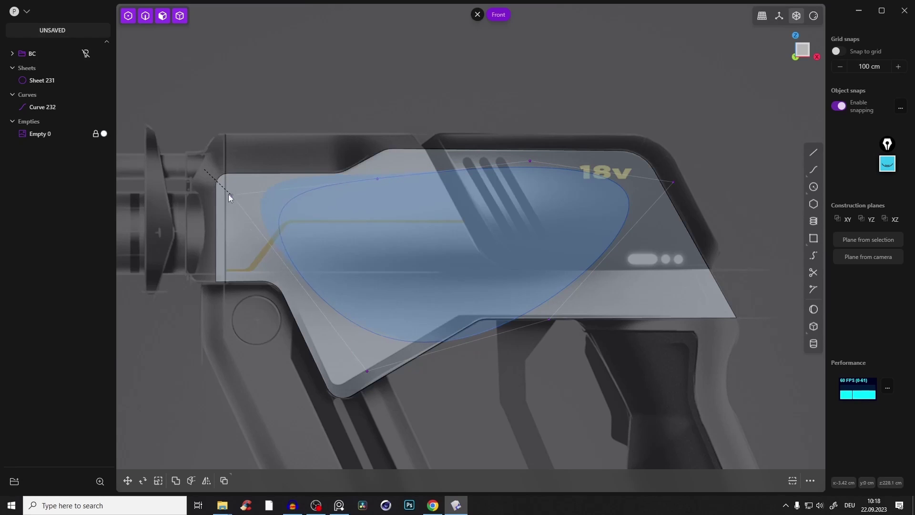
pyautogui.moveTo(367, 371)
pyautogui.mouseDown()
pyautogui.moveTo(359, 352)
pyautogui.moveTo(342, 352)
pyautogui.mouseUp()
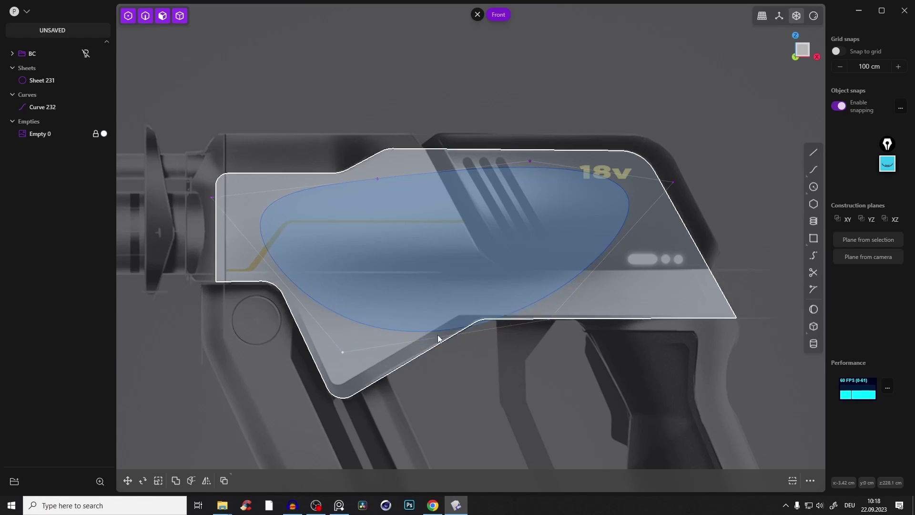
pyautogui.moveTo(549, 319); pyautogui.dragTo(543, 311)
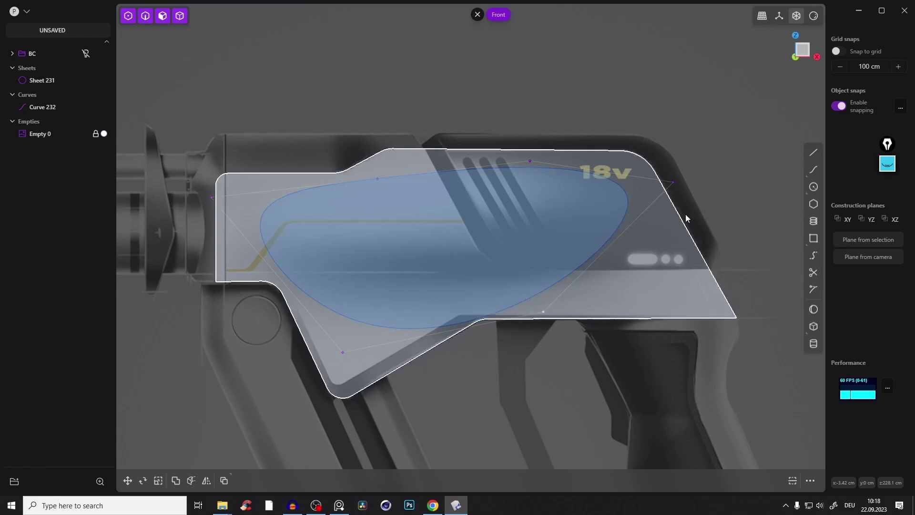
pyautogui.moveTo(673, 182); pyautogui.dragTo(698, 192)
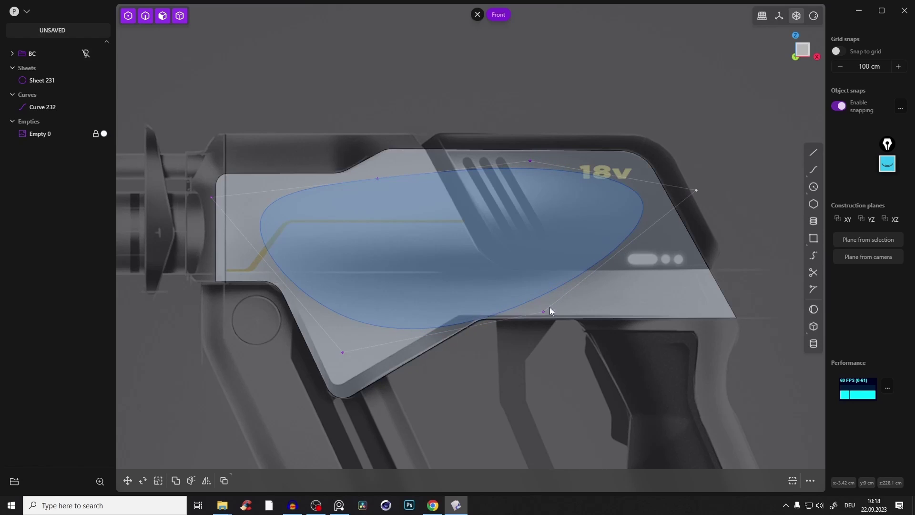
pyautogui.moveTo(544, 312)
pyautogui.mouseDown()
pyautogui.moveTo(589, 287)
pyautogui.moveTo(580, 291)
pyautogui.mouseUp()
pyautogui.moveTo(343, 351); pyautogui.dragTo(340, 319)
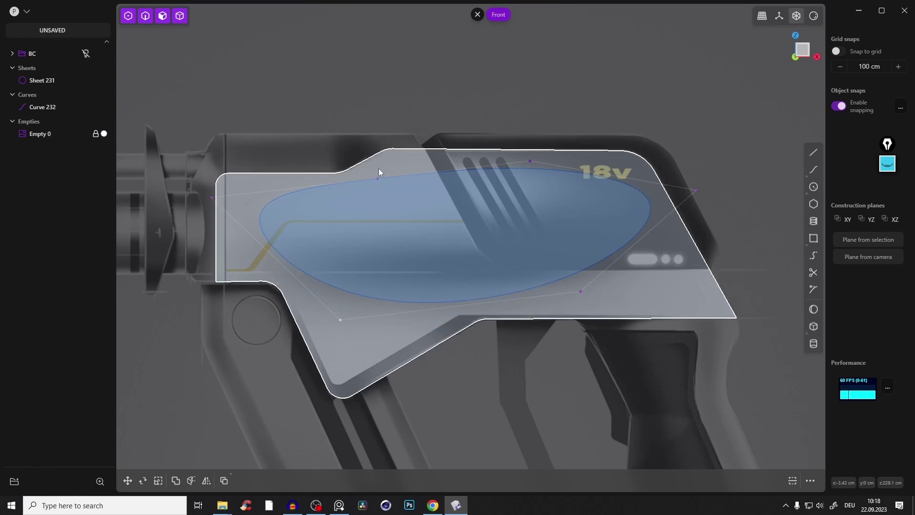
pyautogui.hotkey('ctrl', 'z')
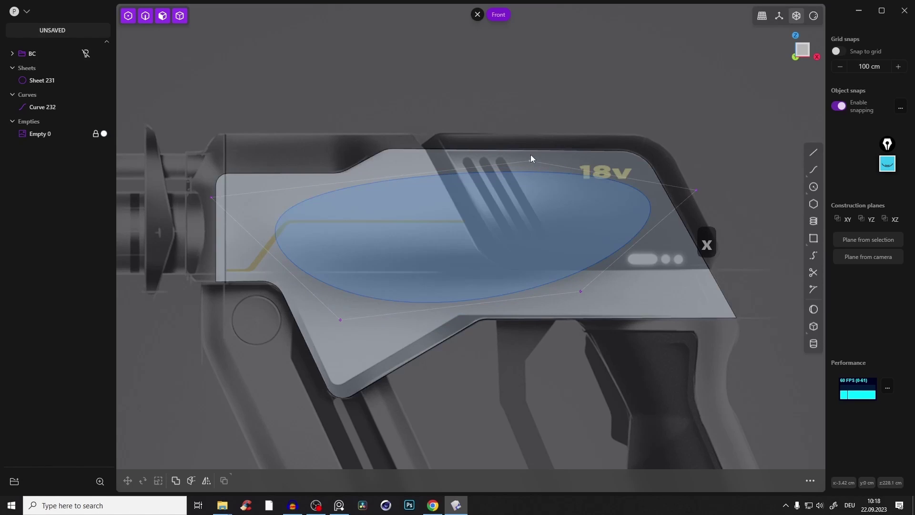
pyautogui.hotkey('ctrl', 'shift', 'z')
pyautogui.press('x')
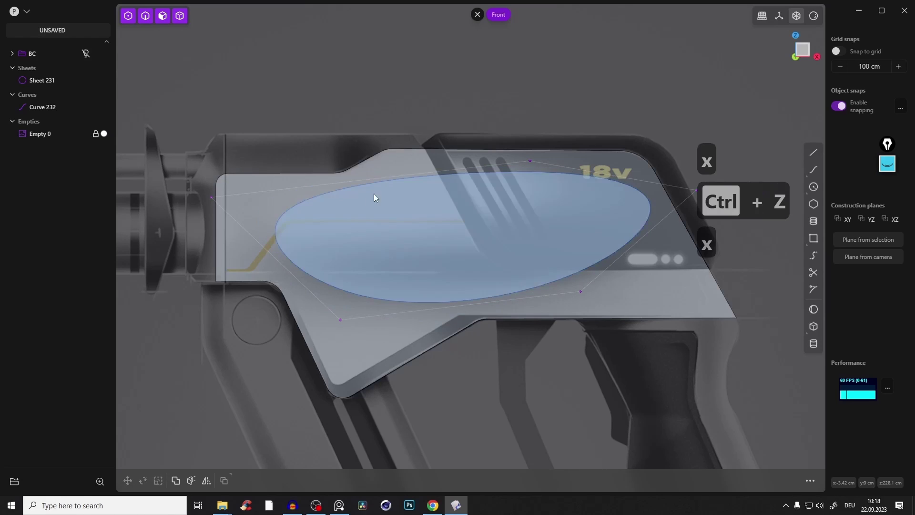
pyautogui.moveTo(519, 165); pyautogui.dragTo(507, 148)
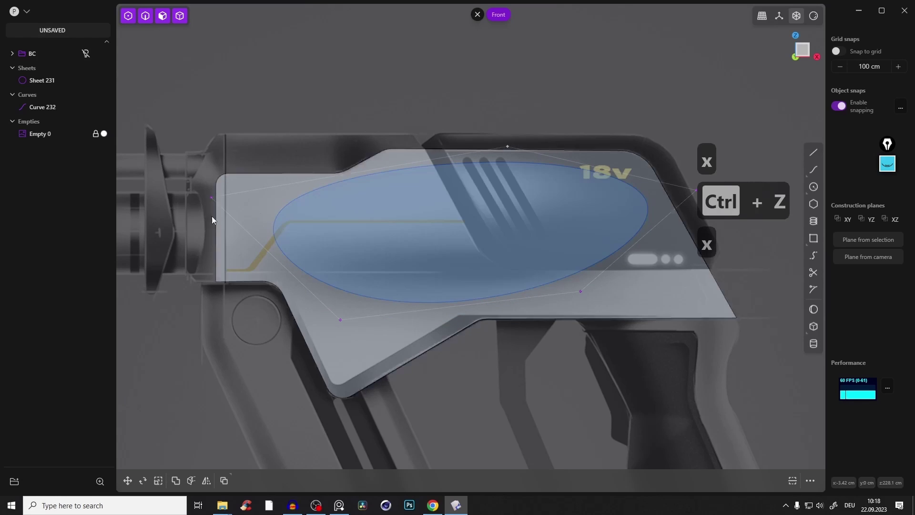
pyautogui.hotkey('ctrl', 'z')
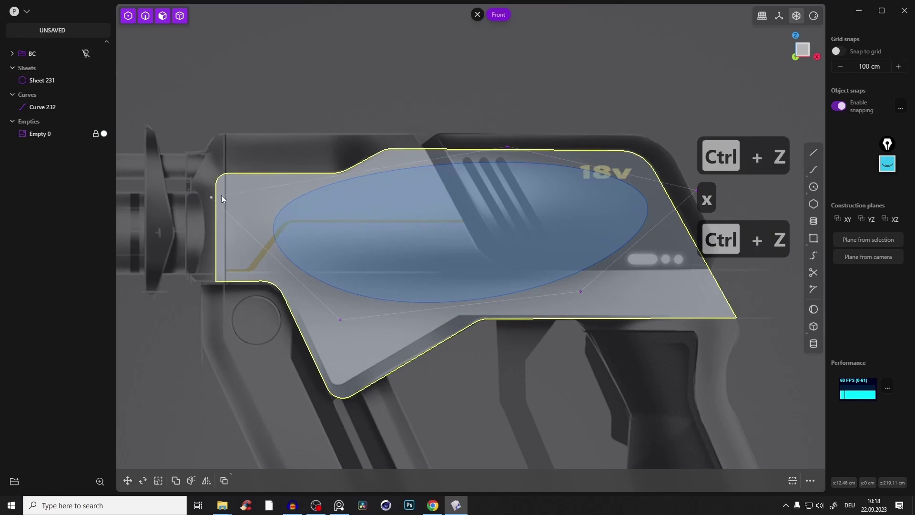
# Step: Stretch the oval's left end outward, lower its bottom edge and widen its right side
pyautogui.moveTo(213, 206); pyautogui.dragTo(179, 205)
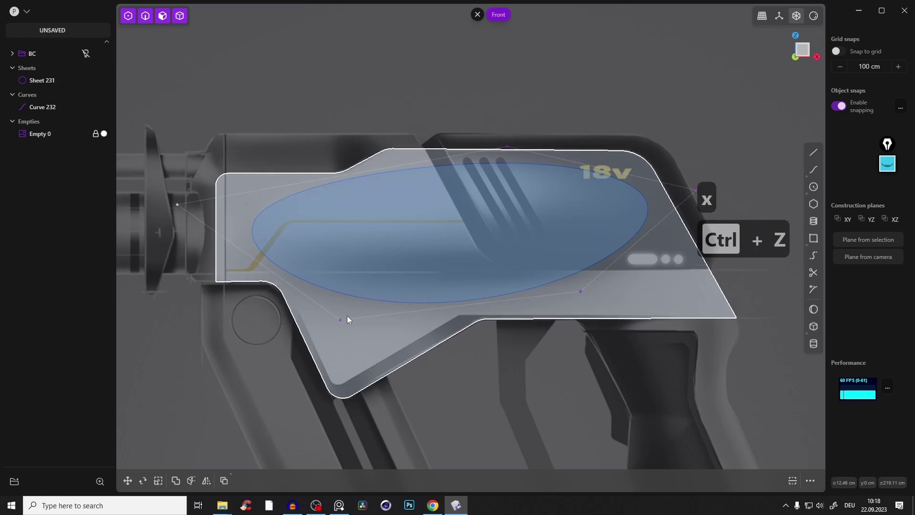
pyautogui.moveTo(338, 328); pyautogui.dragTo(337, 334)
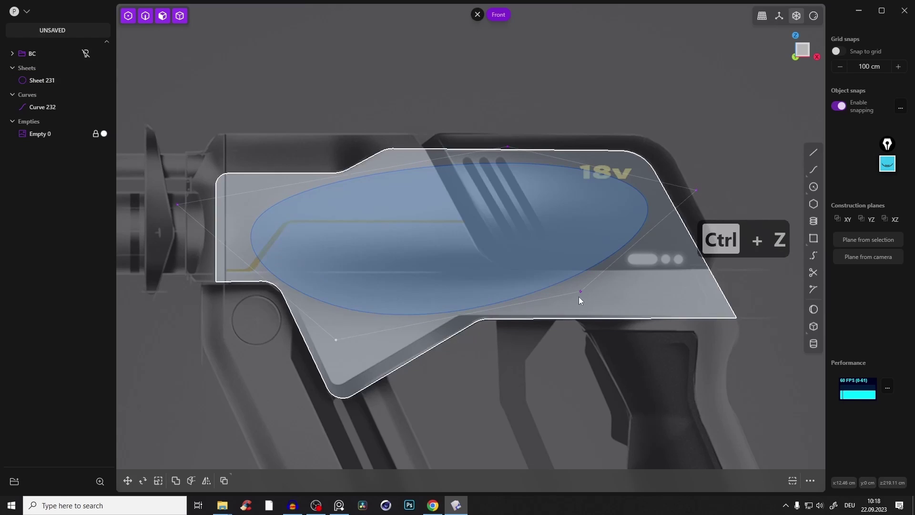
pyautogui.moveTo(604, 300); pyautogui.dragTo(600, 294)
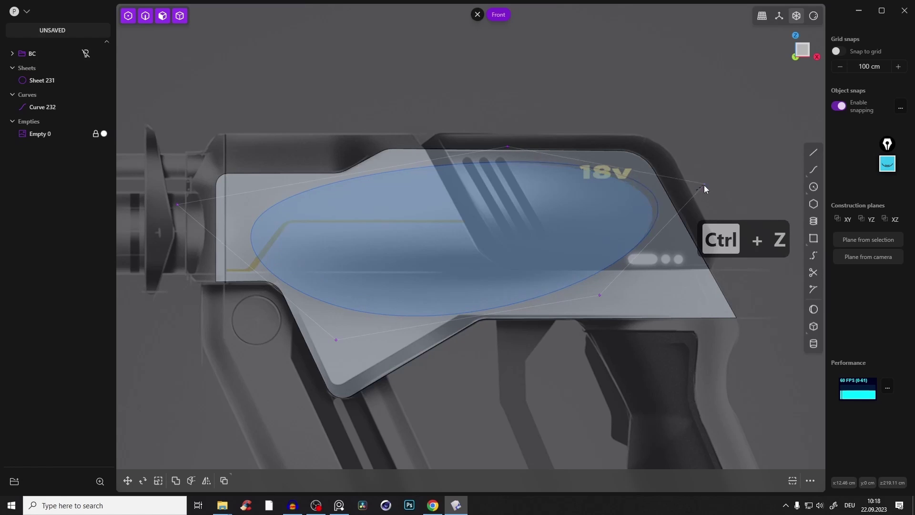
pyautogui.moveTo(697, 191); pyautogui.dragTo(703, 192)
pyautogui.moveTo(599, 295); pyautogui.dragTo(608, 301)
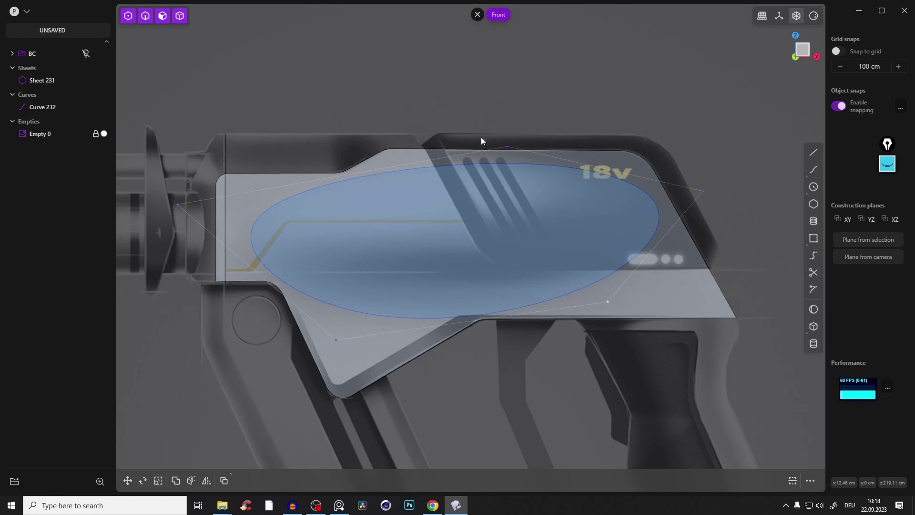
pyautogui.moveTo(508, 148); pyautogui.dragTo(500, 142)
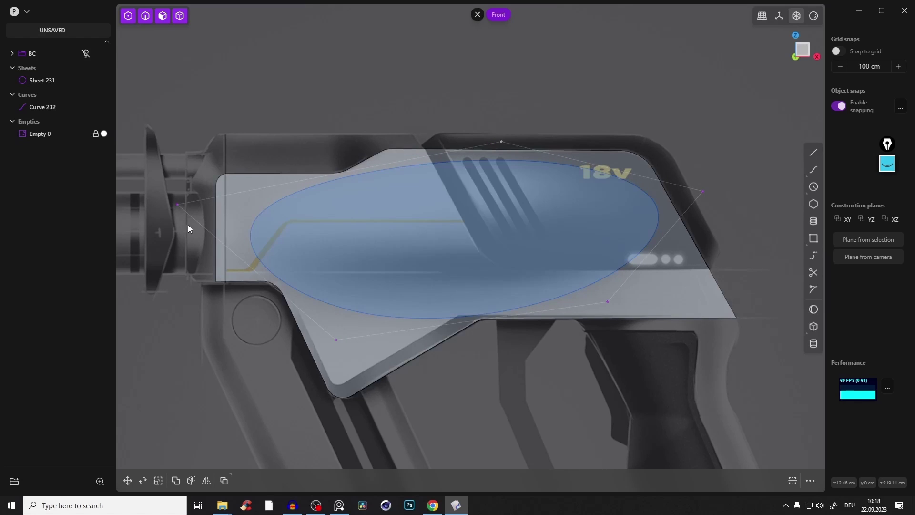
pyautogui.moveTo(178, 204); pyautogui.dragTo(181, 208)
# Step: Fine-tune the oval's lower, right, left and top points to sit inside the body outline
pyautogui.moveTo(607, 301); pyautogui.dragTo(626, 296)
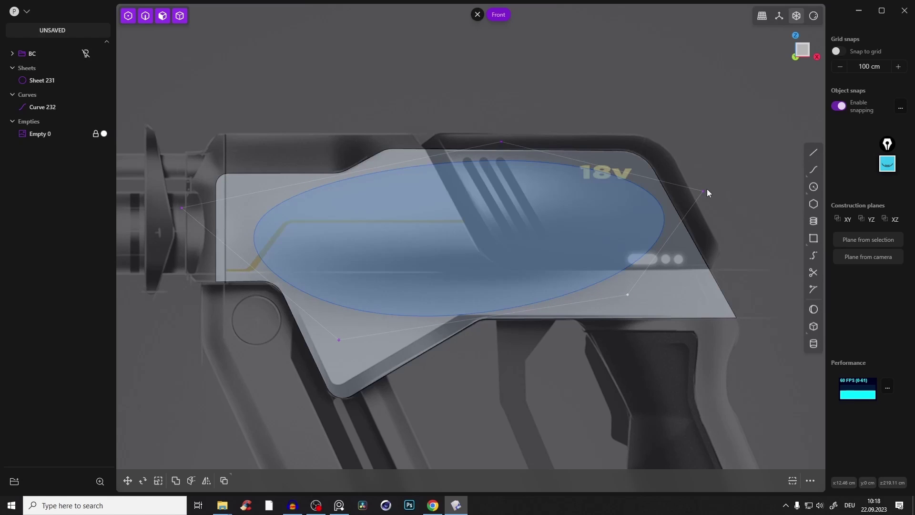
pyautogui.moveTo(704, 191); pyautogui.dragTo(694, 184)
pyautogui.moveTo(627, 294); pyautogui.dragTo(648, 289)
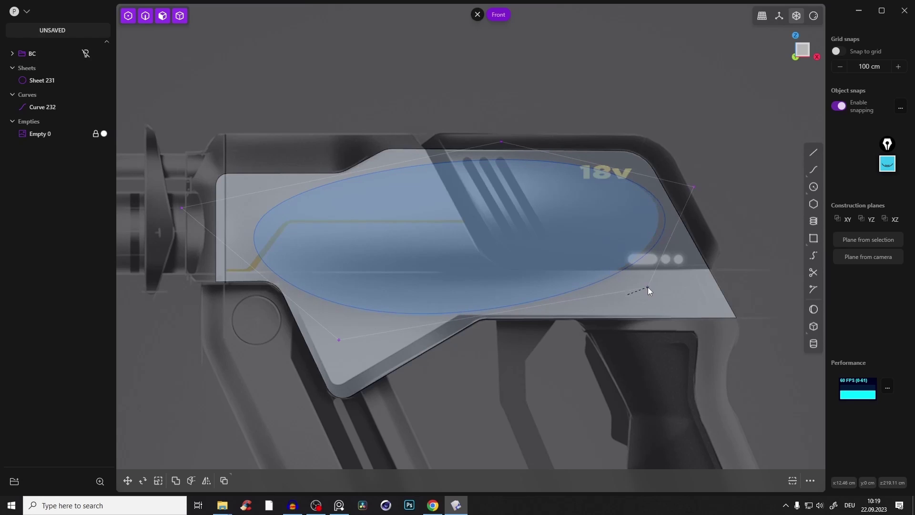
pyautogui.moveTo(338, 339); pyautogui.dragTo(338, 346)
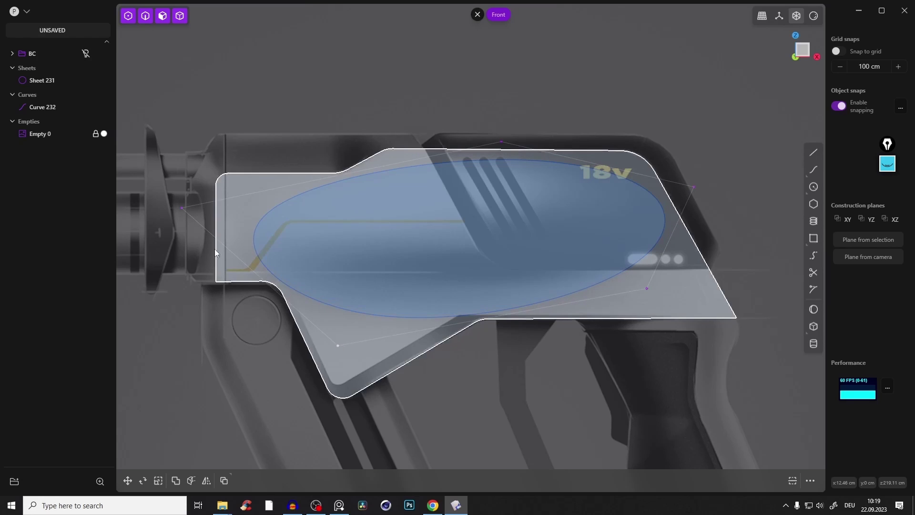
pyautogui.moveTo(188, 206); pyautogui.dragTo(177, 207)
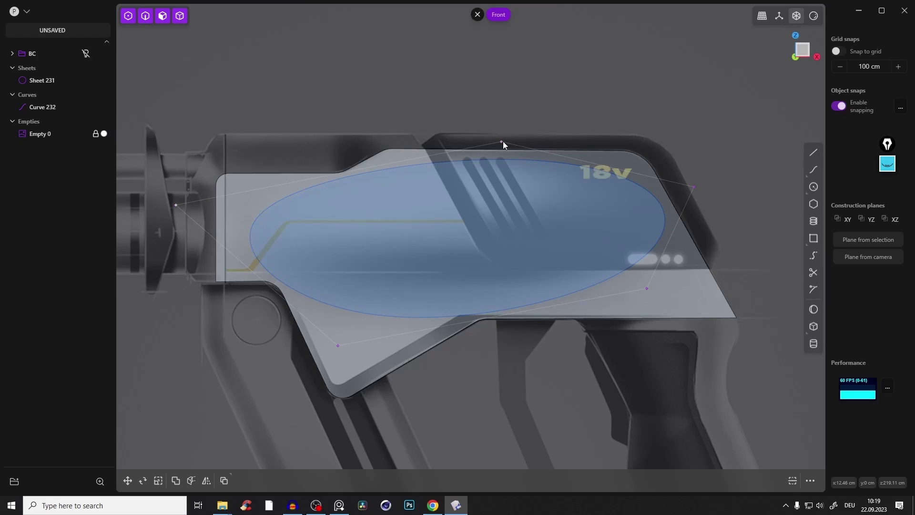
pyautogui.moveTo(503, 141); pyautogui.dragTo(498, 138)
pyautogui.moveTo(174, 212); pyautogui.dragTo(180, 209)
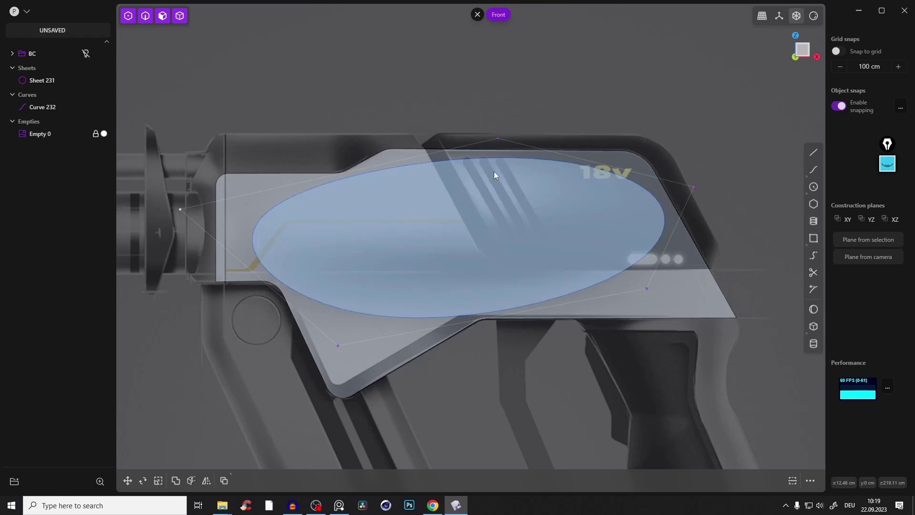
pyautogui.moveTo(498, 139); pyautogui.dragTo(501, 132)
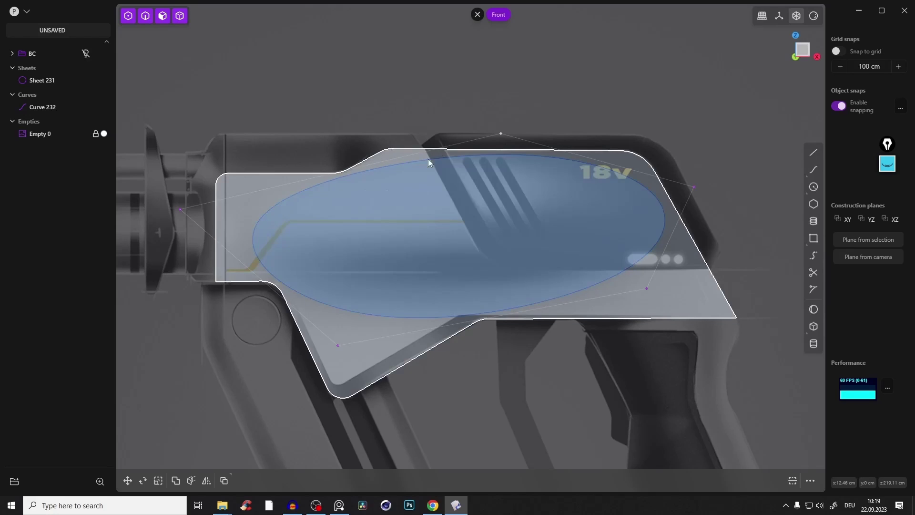
# Step: Select Curve 232 in edge mode and move it to a new position
pyautogui.press('2')
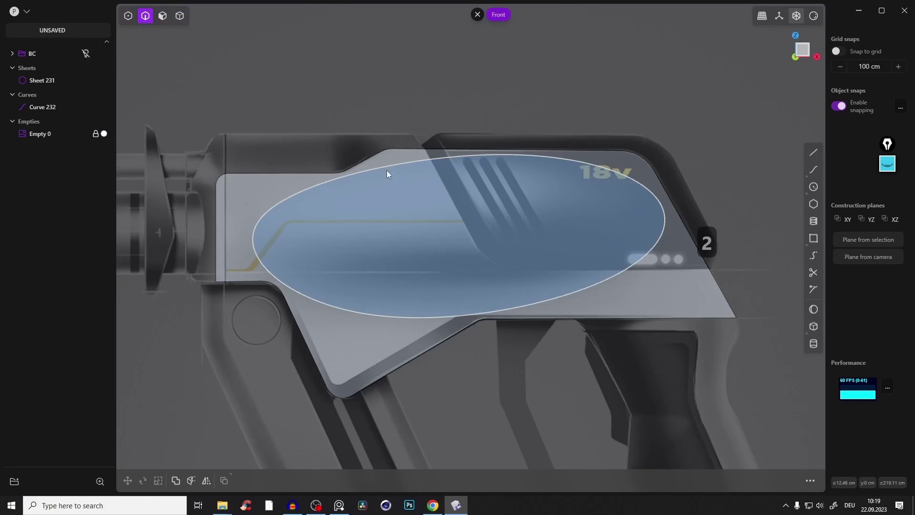
pyautogui.click(418, 159)
pyautogui.moveTo(422, 164)
pyautogui.mouseDown(button='middle')
pyautogui.moveTo(512, 201)
pyautogui.moveTo(488, 191)
pyautogui.mouseUp(button='middle')
pyautogui.press('g')
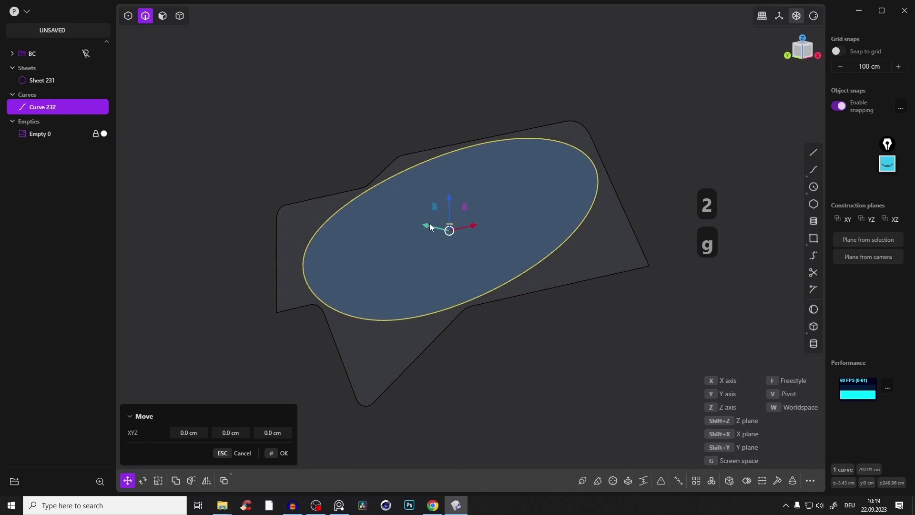
pyautogui.click(504, 218)
# Step: Cut the body sheet with the oval curve, splitting it into Sheets 231 and 331
pyautogui.click(502, 97)
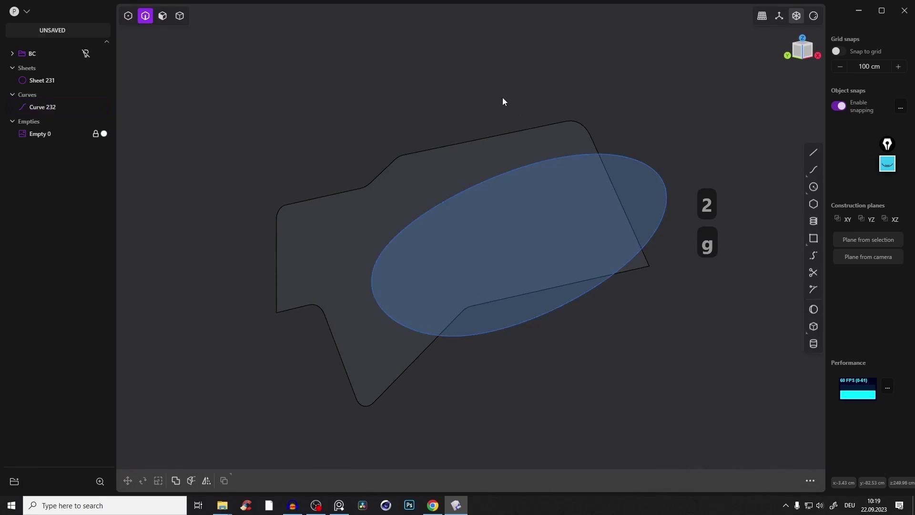
pyautogui.click(496, 180)
pyautogui.press('c')
pyautogui.click(451, 184)
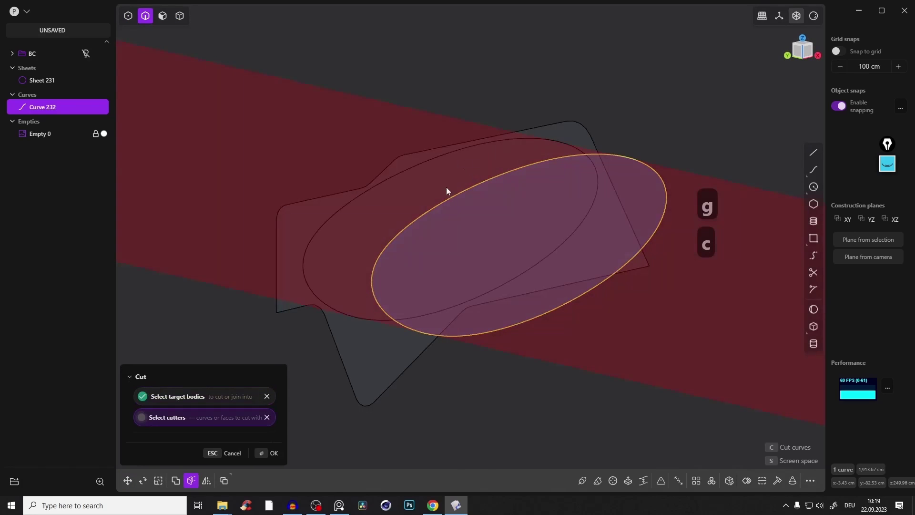
pyautogui.click(264, 453)
pyautogui.click(417, 104)
pyautogui.click(628, 164)
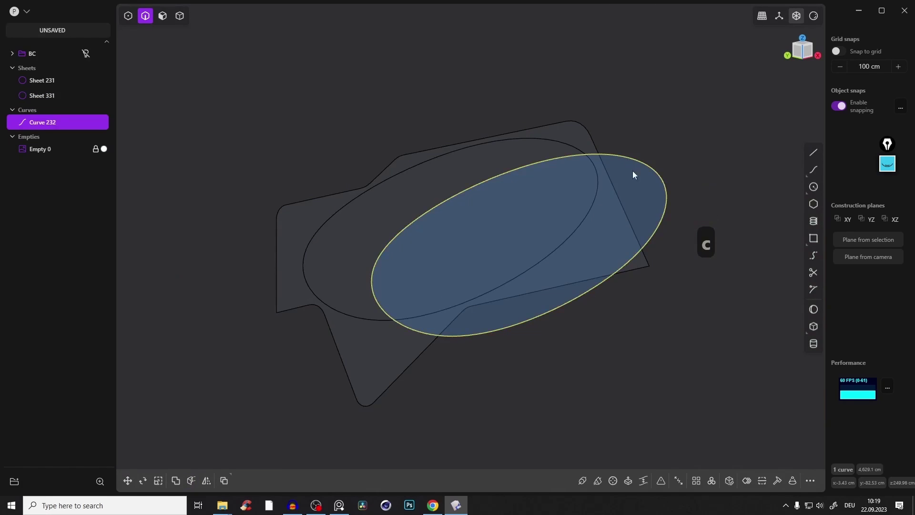
pyautogui.moveTo(633, 171); pyautogui.dragTo(589, 173, button='middle')
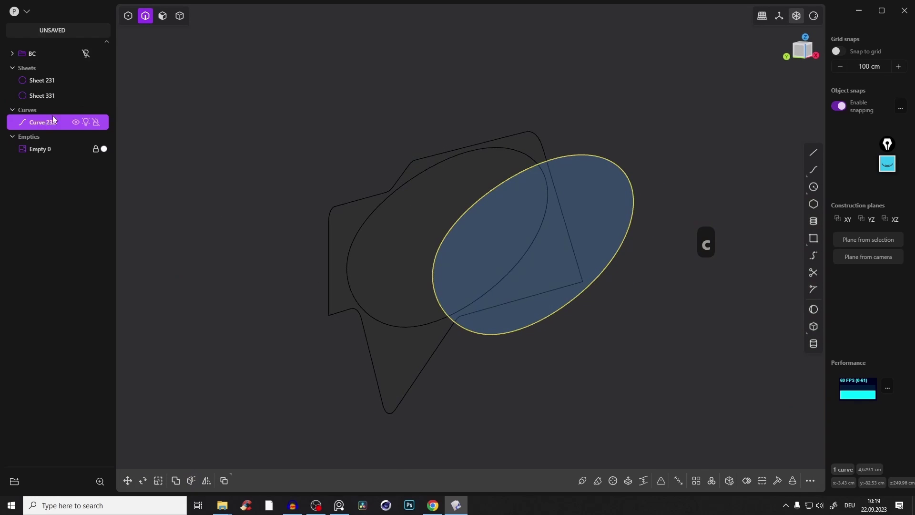
# Step: Put Curve 232 in a new group named CC and hide that group in the viewport
pyautogui.hotkey('ctrl', 'g')
pyautogui.click(45, 68)
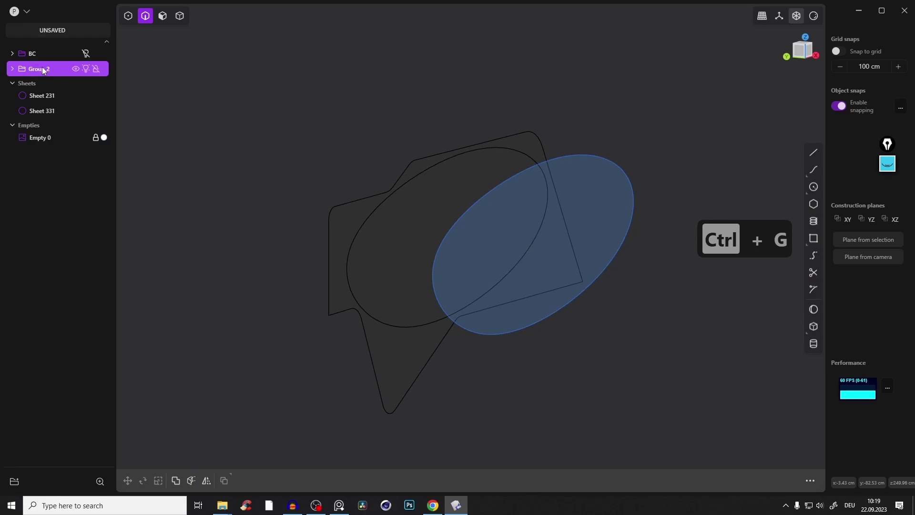
pyautogui.doubleClick(42, 69)
pyautogui.write('cc')
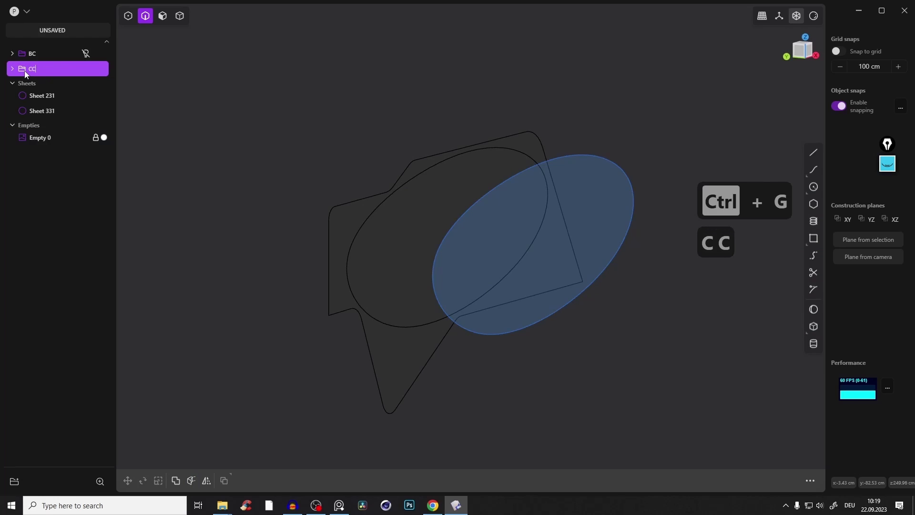
pyautogui.press('Return')
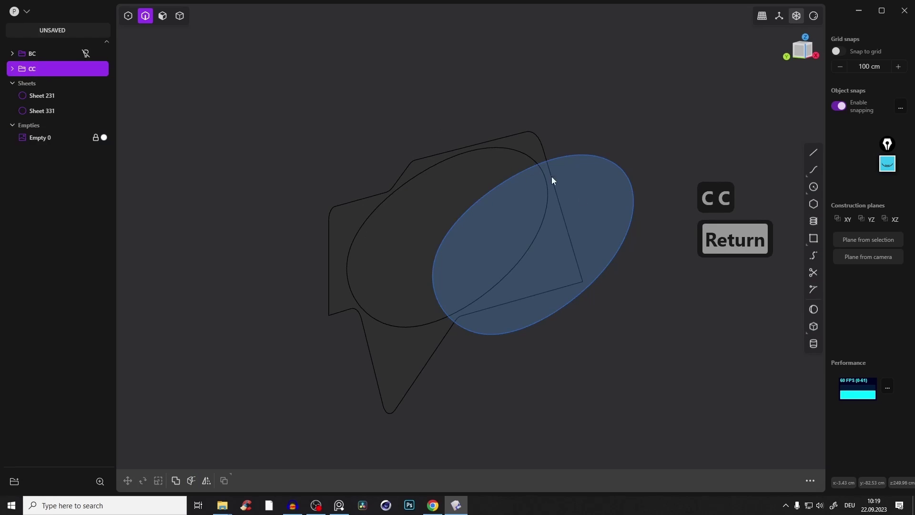
pyautogui.moveTo(58, 69)
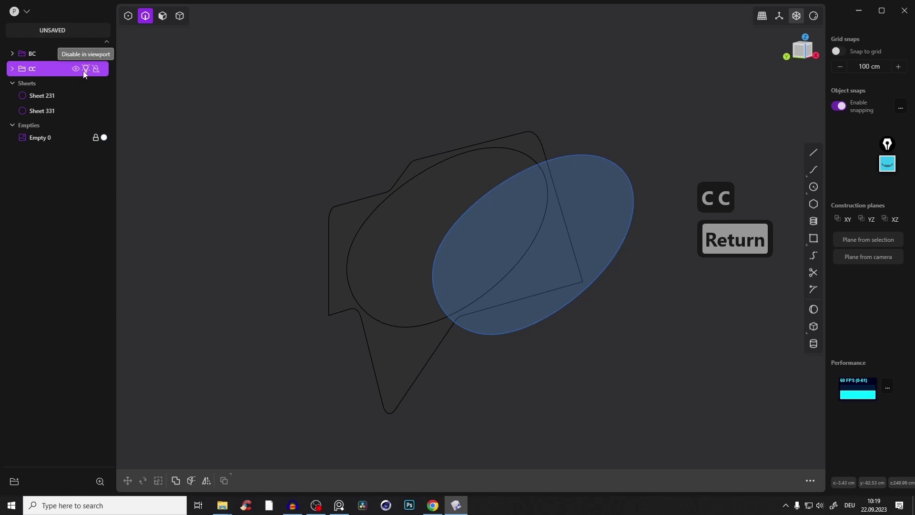
pyautogui.click(85, 69)
pyautogui.press('Tab')
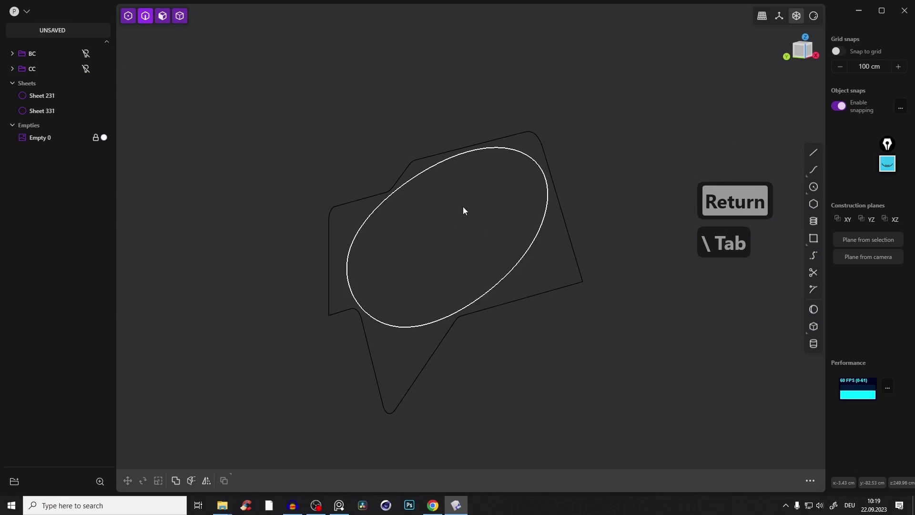
pyautogui.moveTo(459, 207)
pyautogui.mouseDown(button='middle')
pyautogui.moveTo(409, 131)
pyautogui.moveTo(478, 256)
pyautogui.mouseUp(button='middle')
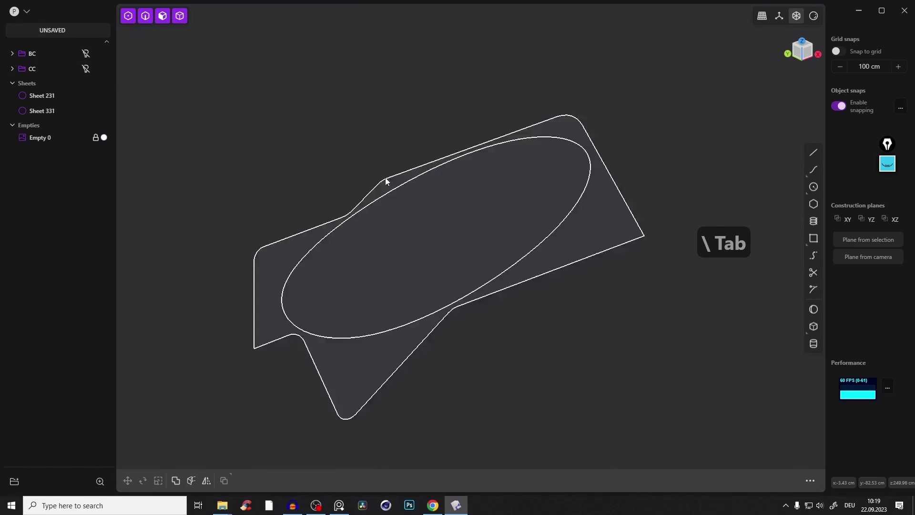
pyautogui.hotkey('ctrl', 's')
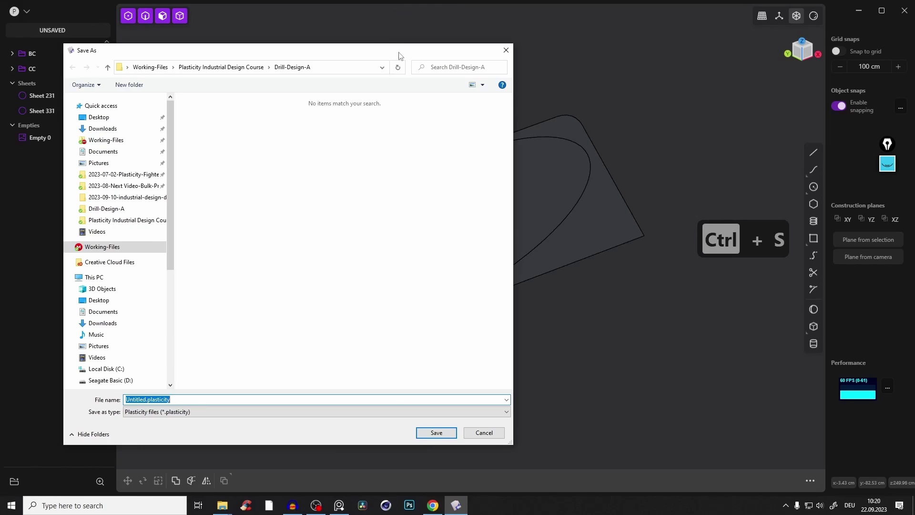
pyautogui.write('course-0')
# Step: Correct the file name to course-drill-a-01 and save it in Drill-Design-A
pyautogui.press('BackSpace')
pyautogui.write('drill-1')
pyautogui.press('BackSpace')
pyautogui.write('a-01')
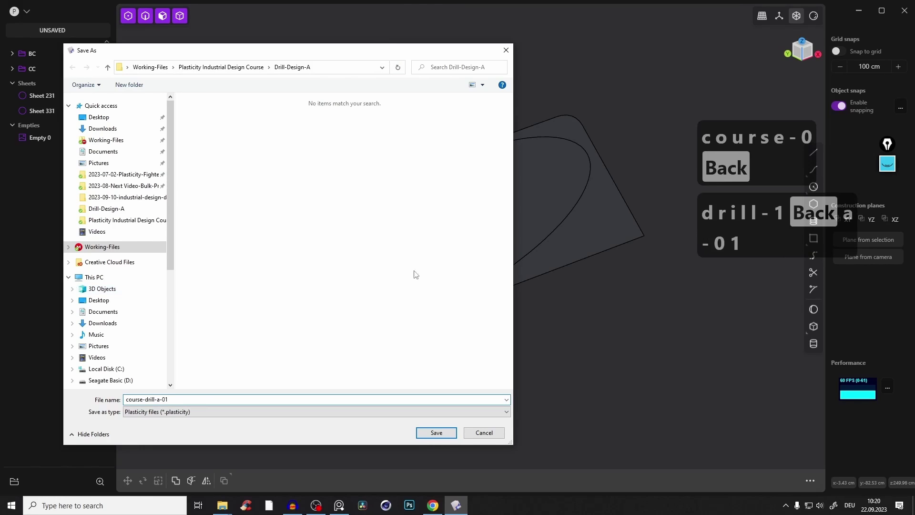
pyautogui.click(435, 433)
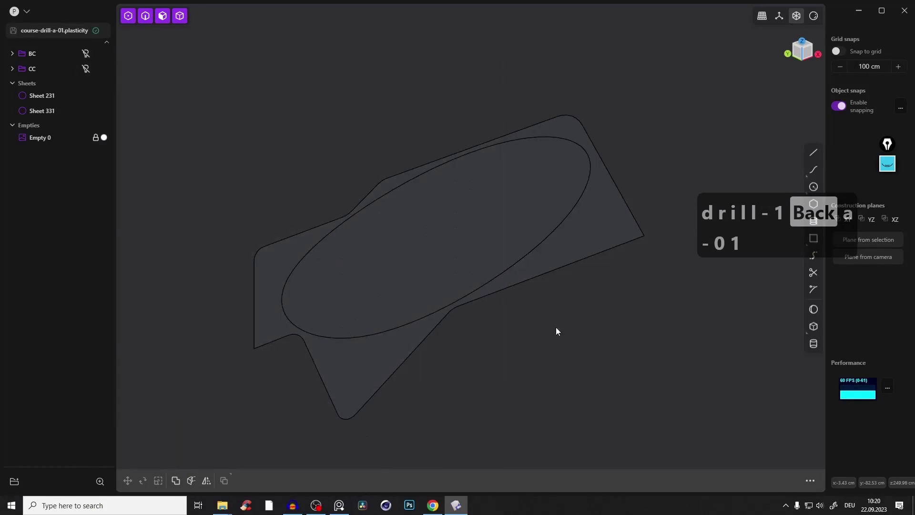
# Step: Put the oval sheet into a new group named Sheets
pyautogui.press('Tab')
pyautogui.click(472, 230)
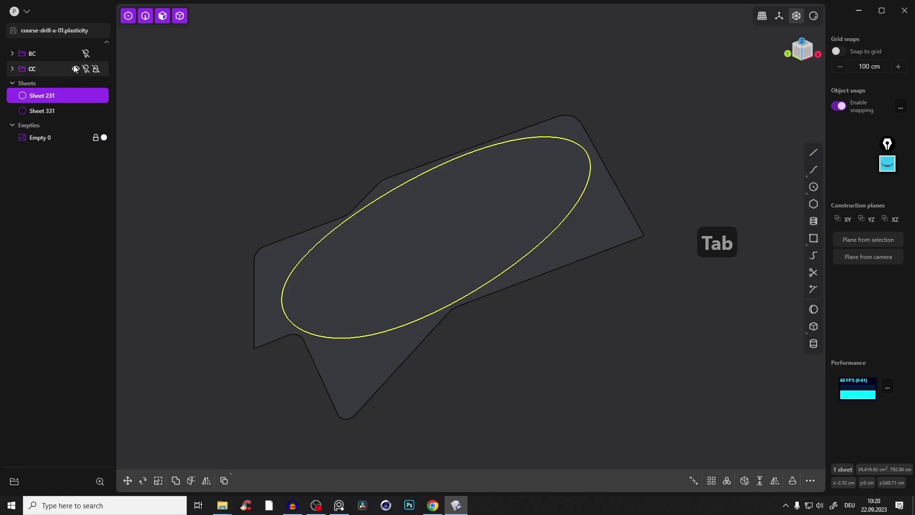
pyautogui.hotkey('ctrl', 'g')
pyautogui.click(39, 85)
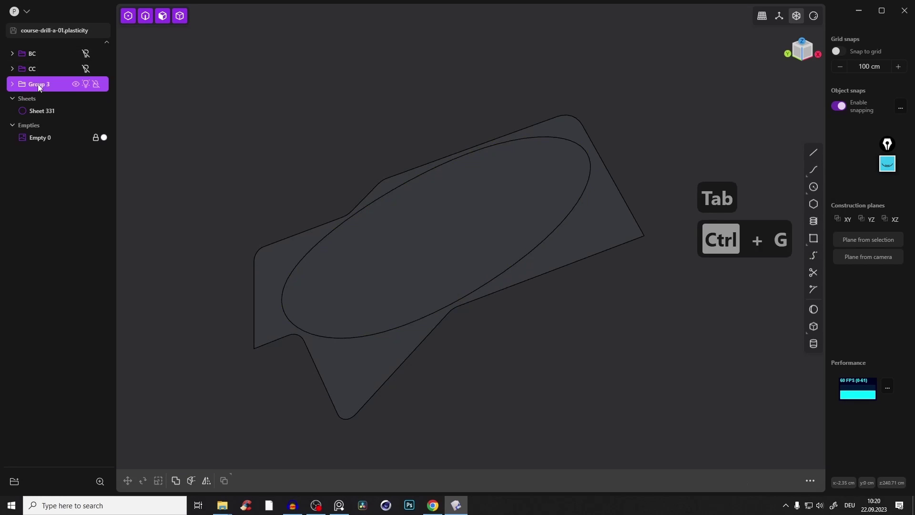
pyautogui.doubleClick(40, 86)
pyautogui.write('Shee')
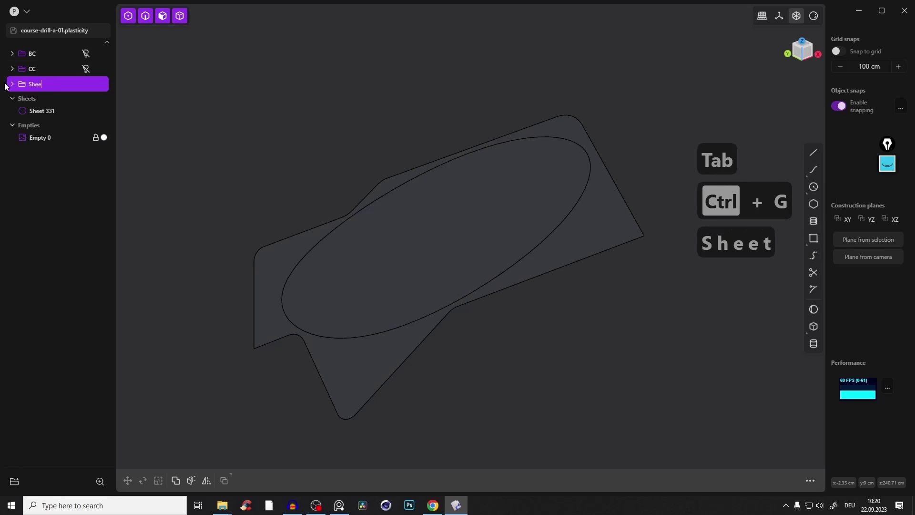
pyautogui.write('ts')
pyautogui.press('Return')
# Step: Hide the Sheets and BC groups and switch to the front view over the drill reference
pyautogui.click(85, 84)
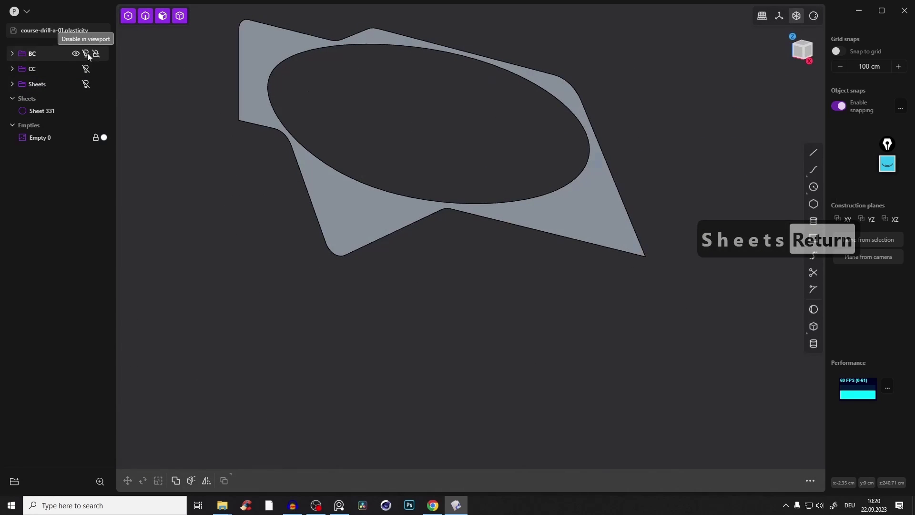
pyautogui.click(85, 56)
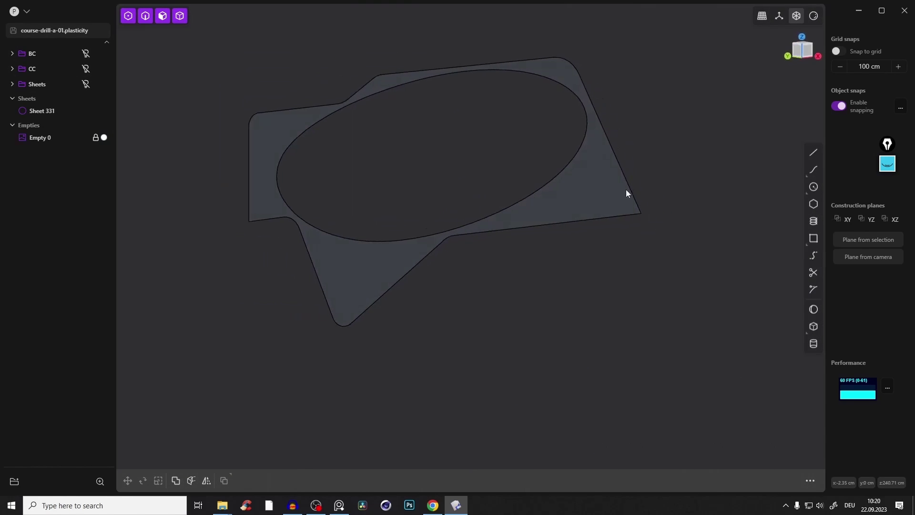
pyautogui.click(803, 57)
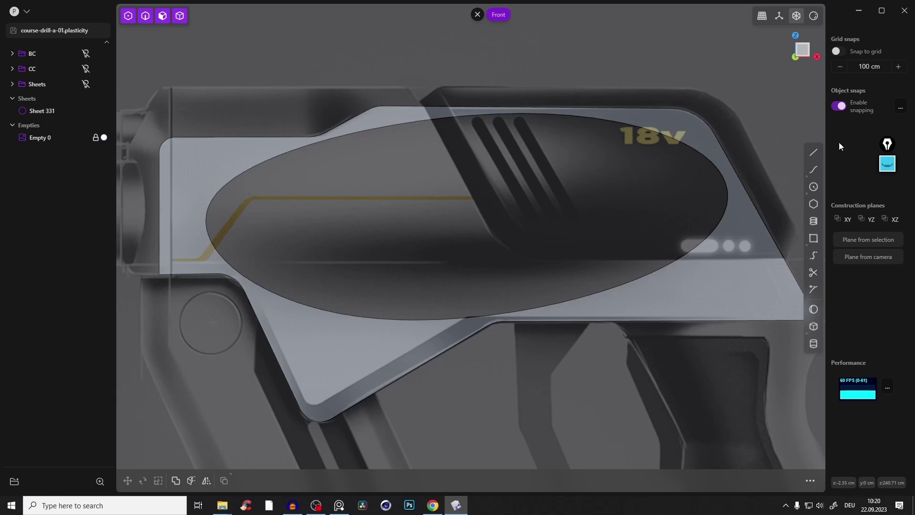
# Step: Draw three slanted parallel lines from above the oval to below the sheet
pyautogui.press('a')
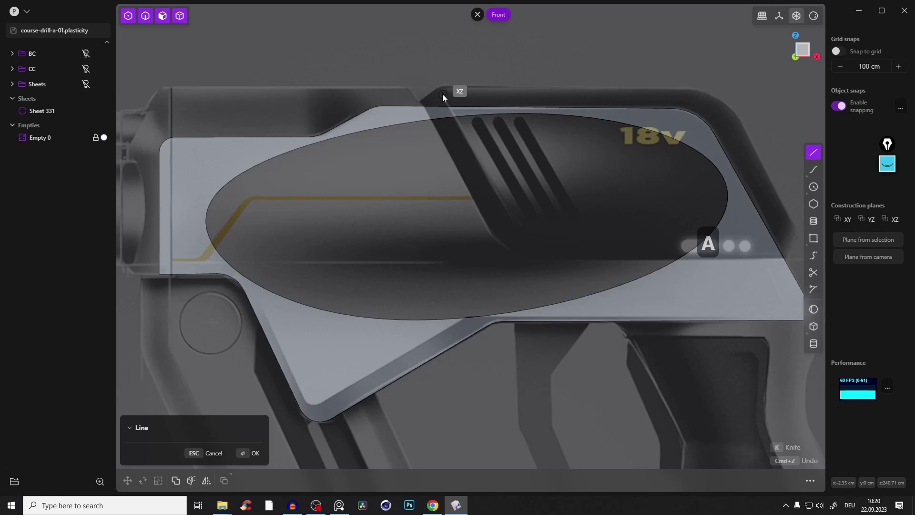
pyautogui.click(430, 86)
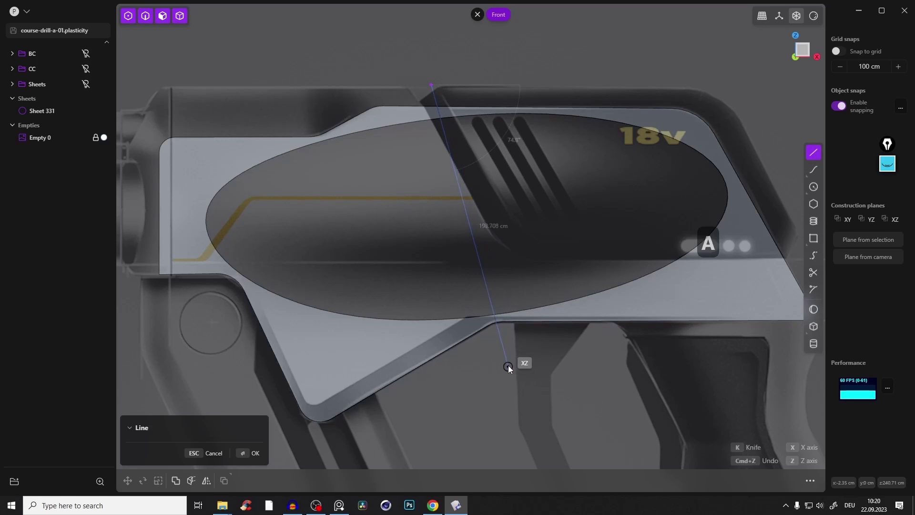
pyautogui.click(507, 361)
pyautogui.press('Return')
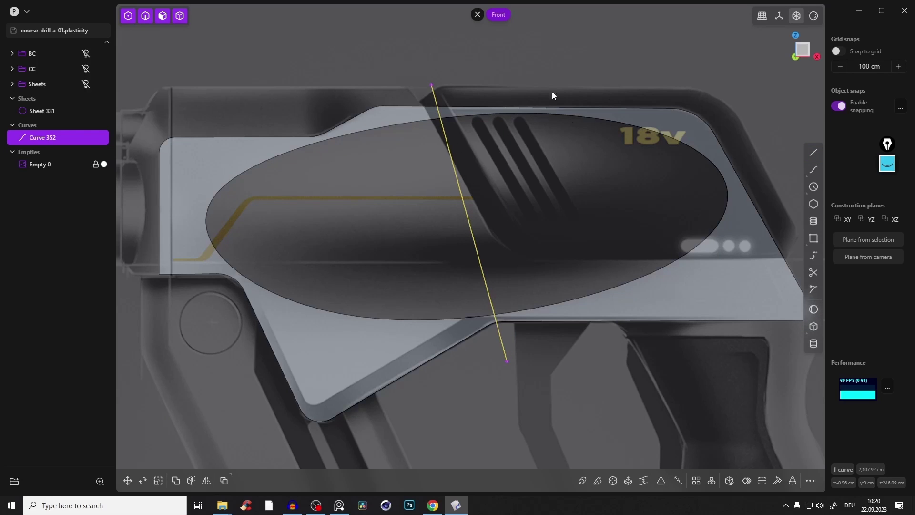
pyautogui.press('a')
pyautogui.click(530, 94)
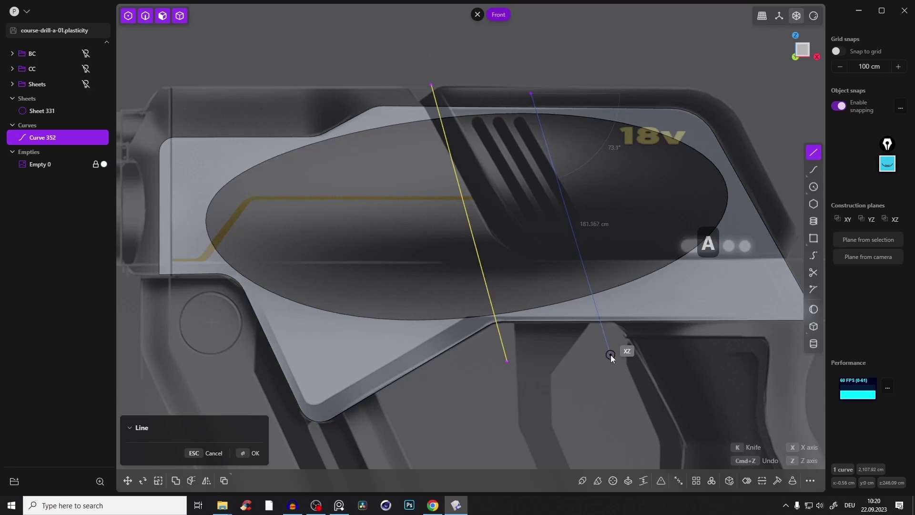
pyautogui.click(611, 355)
pyautogui.press('a')
pyautogui.click(624, 91)
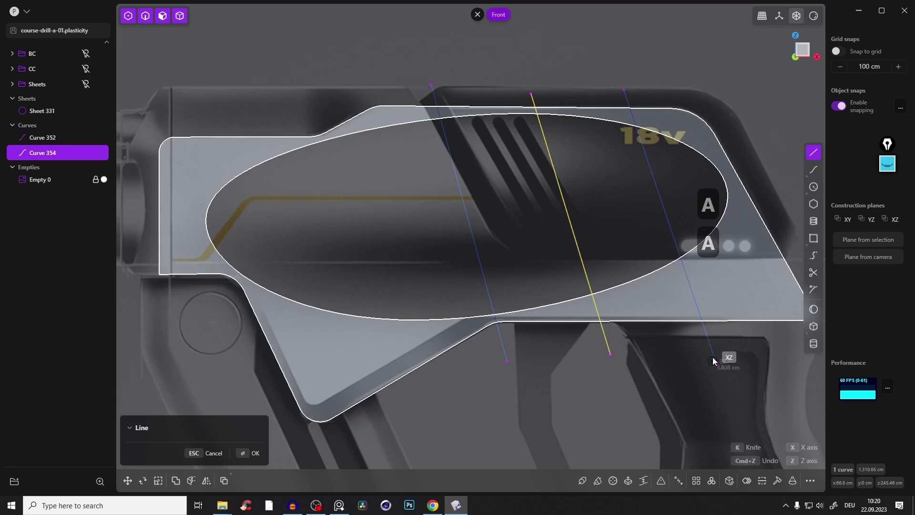
pyautogui.click(714, 362)
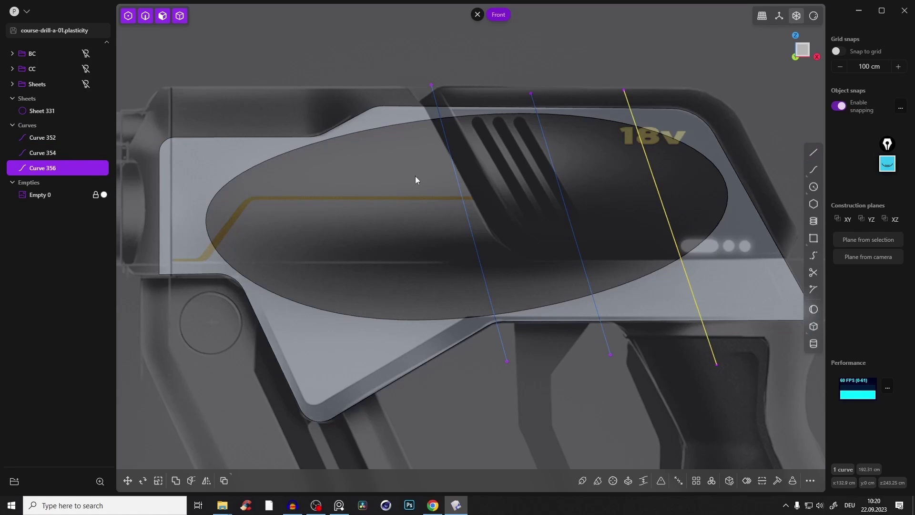
# Step: Draw the fourth and fifth slanted lines on the left, redoing one misplaced start point
pyautogui.press('a')
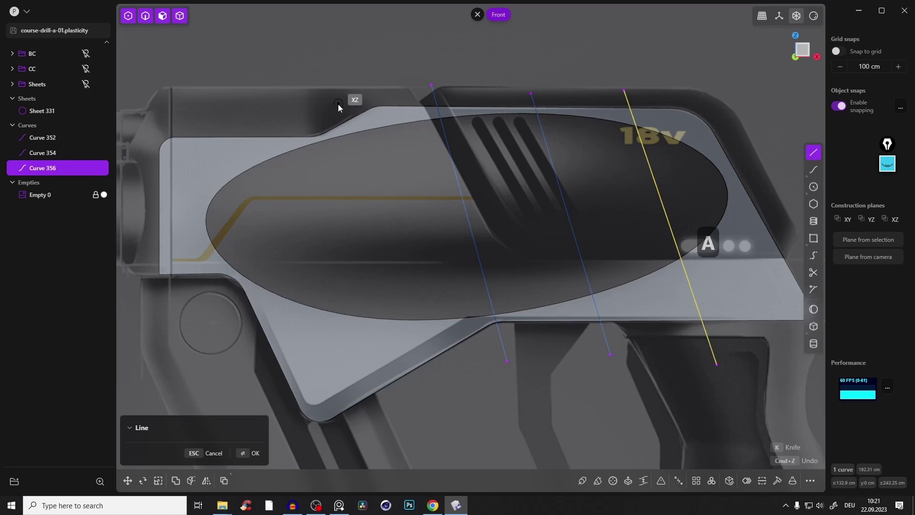
pyautogui.click(328, 103)
pyautogui.click(418, 438)
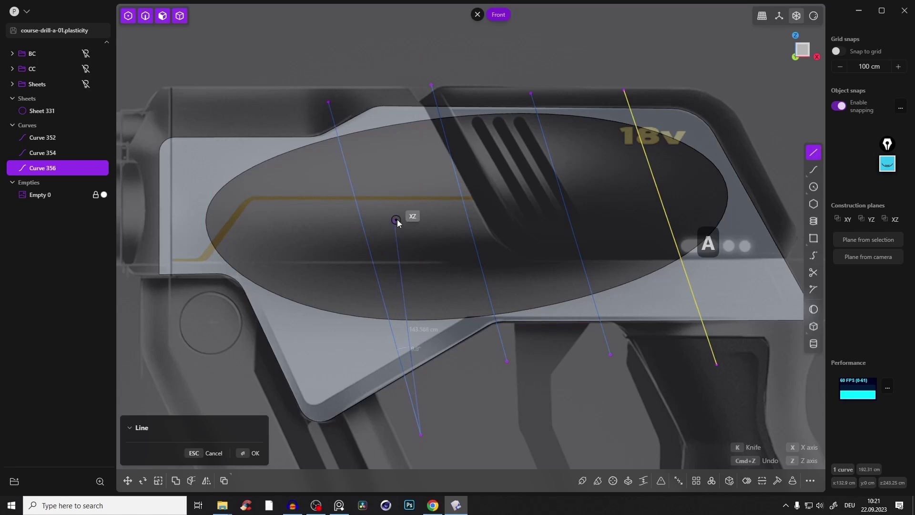
pyautogui.press('Escape')
pyautogui.press('a')
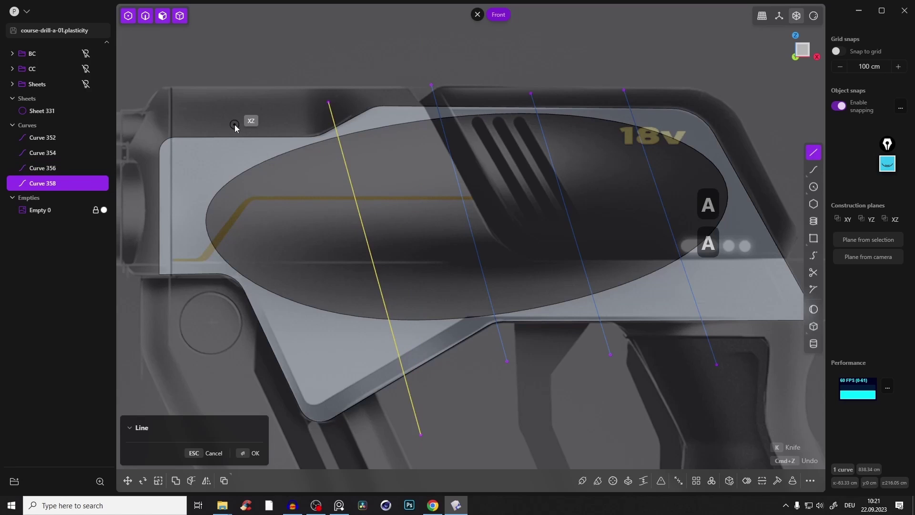
pyautogui.click(237, 125)
pyautogui.hotkey('ctrl', 'z')
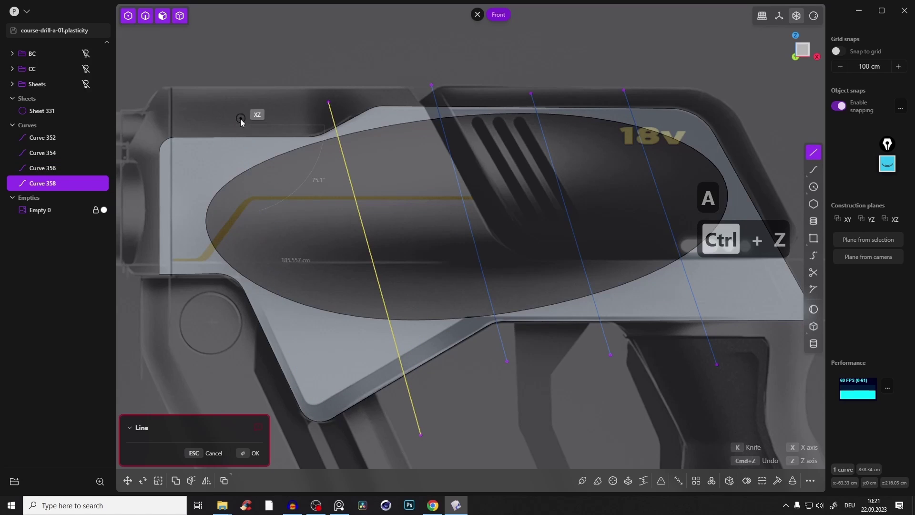
pyautogui.click(241, 121)
pyautogui.click(301, 348)
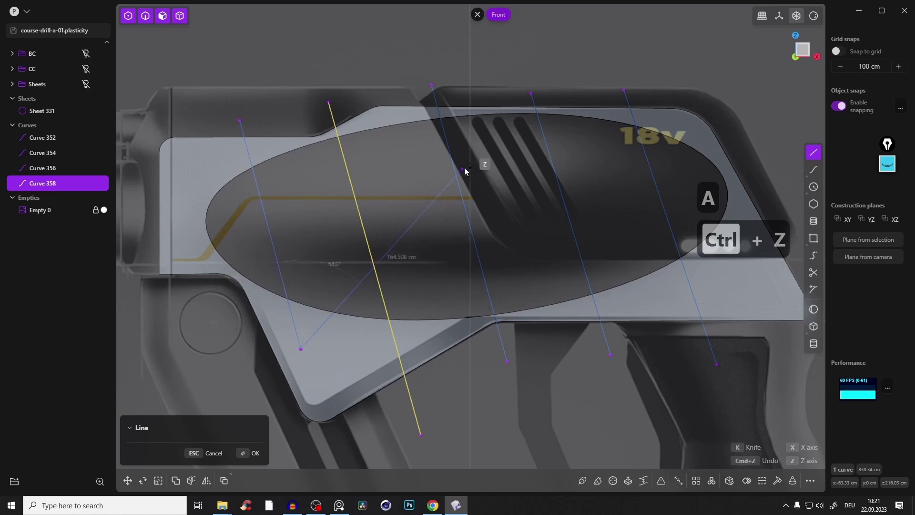
# Step: Shift the rightmost, middle and vent-crossing lines for more even spacing
pyautogui.click(663, 204)
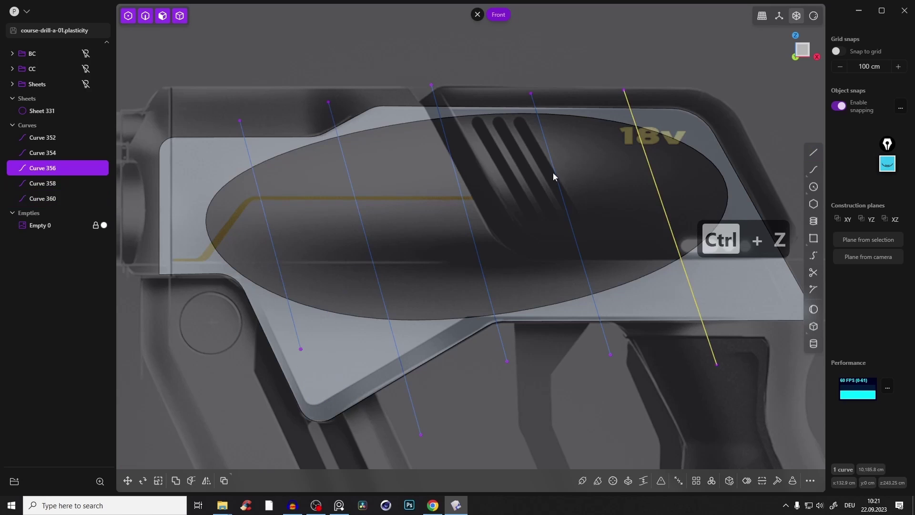
pyautogui.press('g')
pyautogui.press('g')
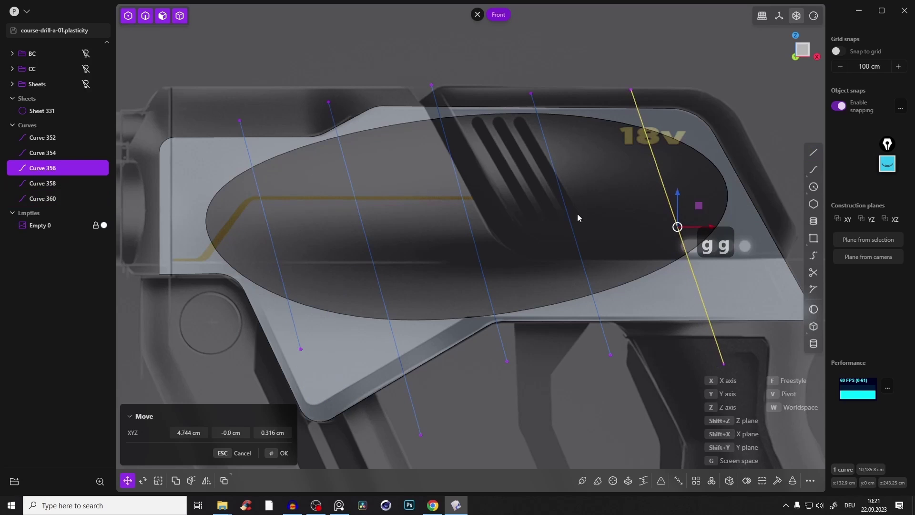
pyautogui.click(571, 223)
pyautogui.press('g')
pyautogui.press('g')
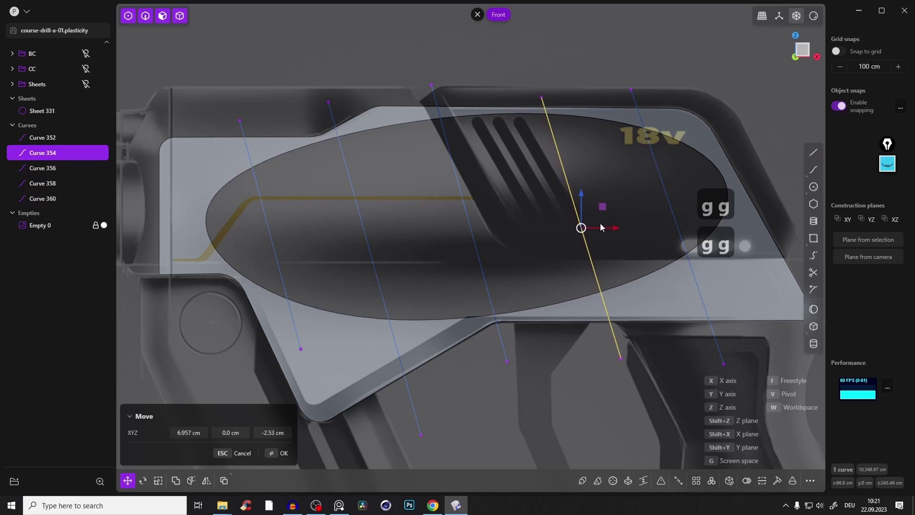
pyautogui.click(582, 225)
pyautogui.click(469, 227)
pyautogui.press('g')
pyautogui.press('g')
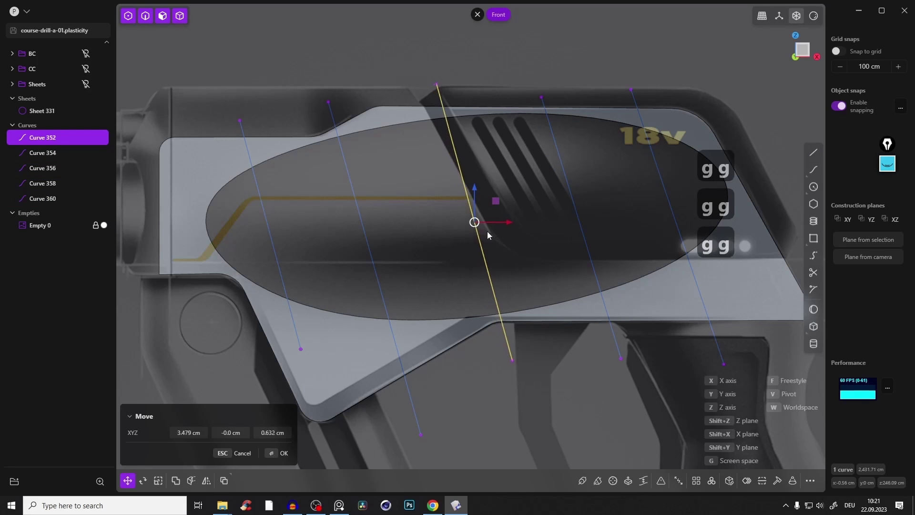
pyautogui.click(427, 79)
pyautogui.click(401, 67)
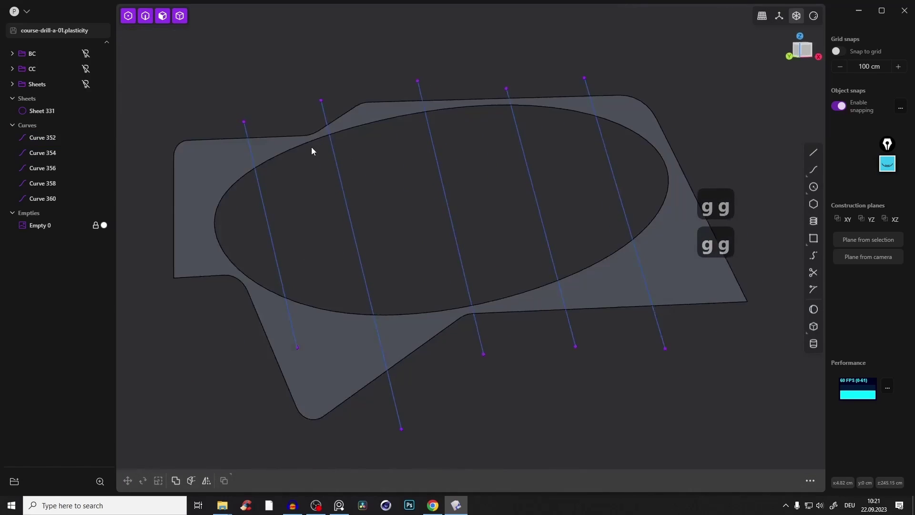
# Step: Select all five slanted lines and move them -52.257 cm in Y
pyautogui.moveTo(310, 146); pyautogui.dragTo(267, 203, button='middle')
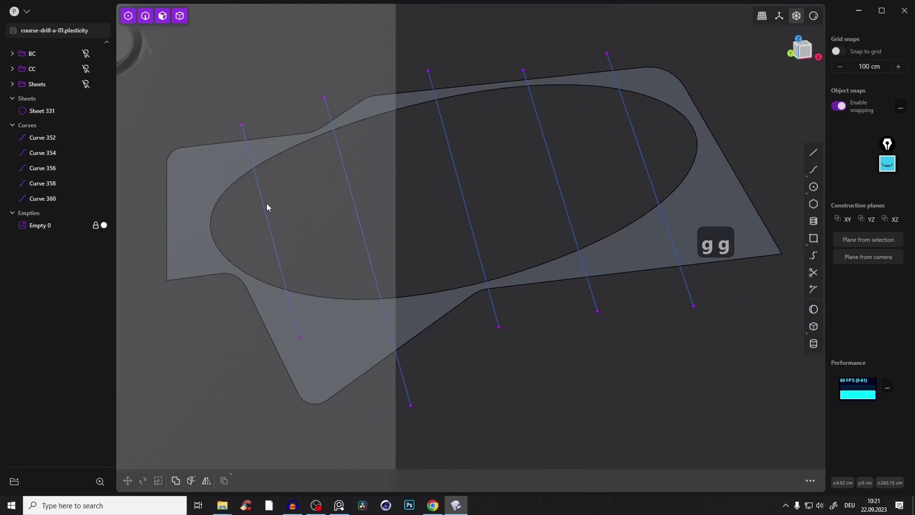
pyautogui.click(265, 203)
pyautogui.doubleClick(376, 213)
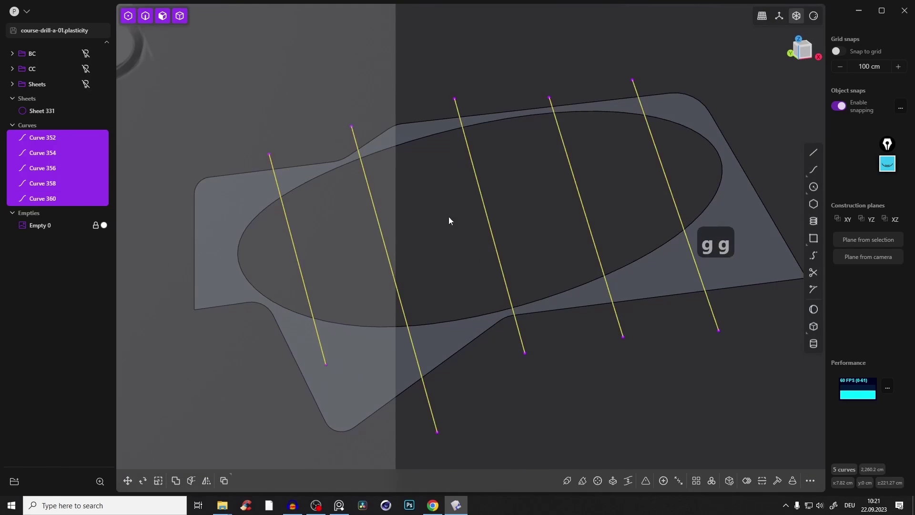
pyautogui.press('g')
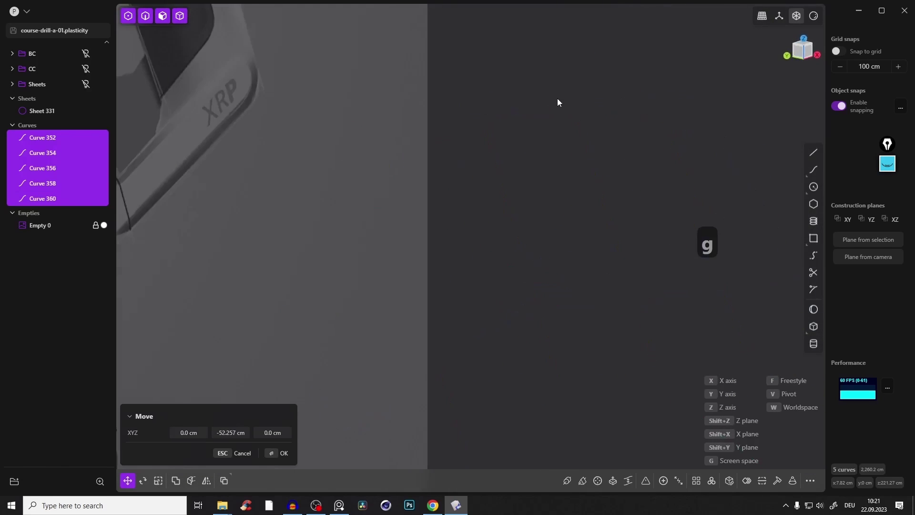
pyautogui.scroll(-5, 559, 102)
pyautogui.moveTo(522, 97)
pyautogui.mouseDown(button='middle')
pyautogui.moveTo(427, 348)
pyautogui.moveTo(378, 391)
pyautogui.mouseUp(button='middle')
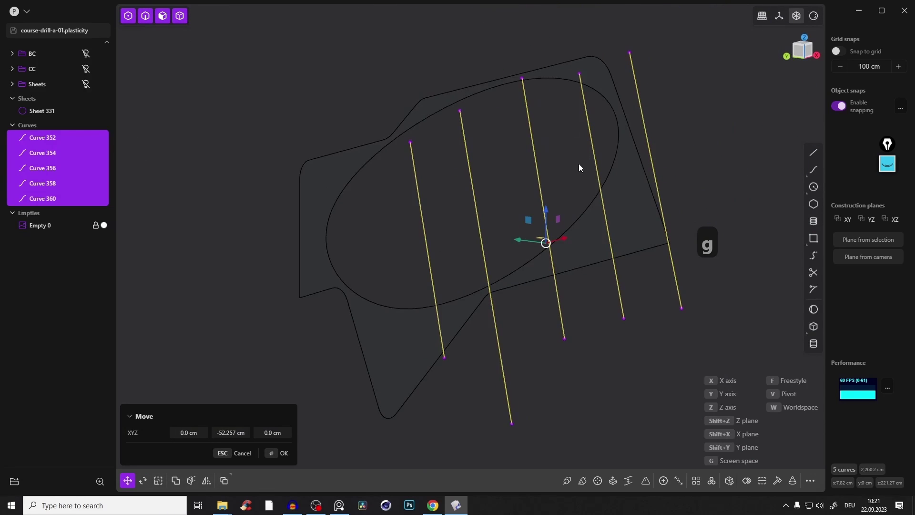
pyautogui.press('KP_1')
pyautogui.keyDown('shift'); pyautogui.moveTo(615, 161); pyautogui.dragTo(459, 172, button='middle'); pyautogui.keyUp('shift')
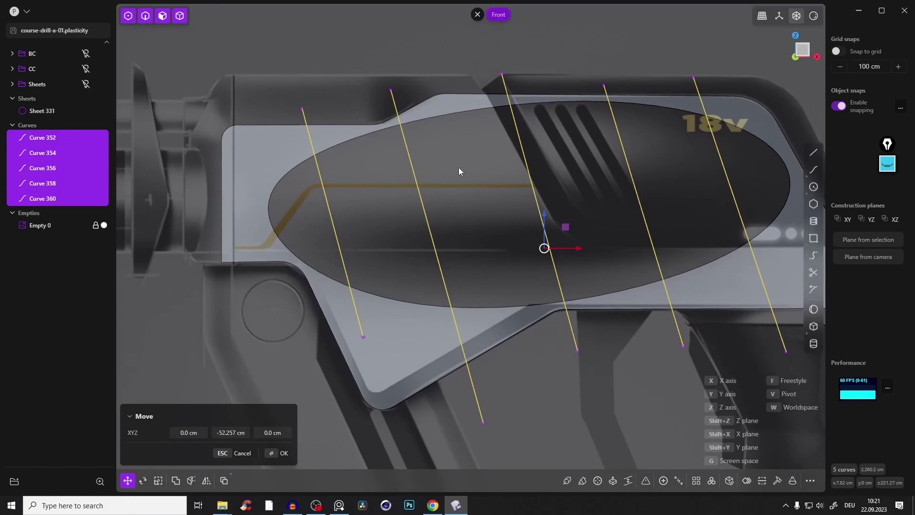
pyautogui.click(285, 454)
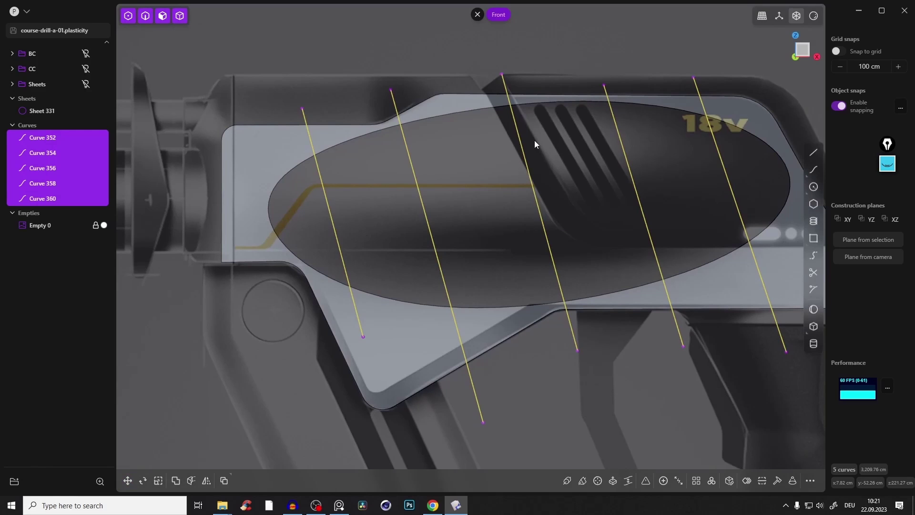
# Step: Run Imprint Curve to imprint the five slanted lines onto Sheet 331
pyautogui.press('f')
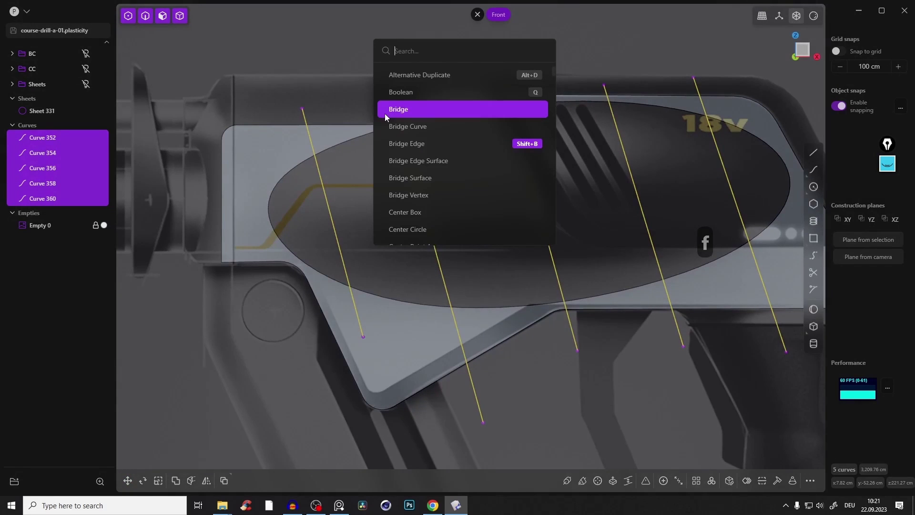
pyautogui.write('im')
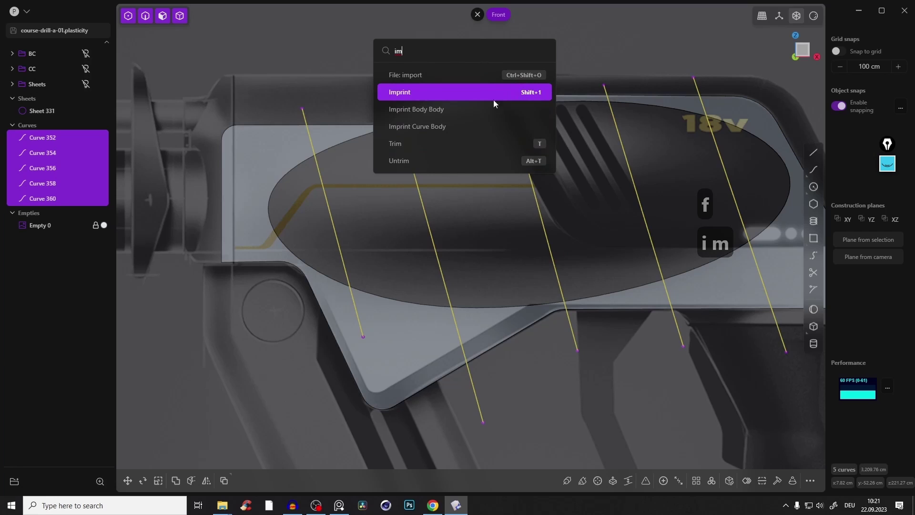
pyautogui.rightClick(406, 96)
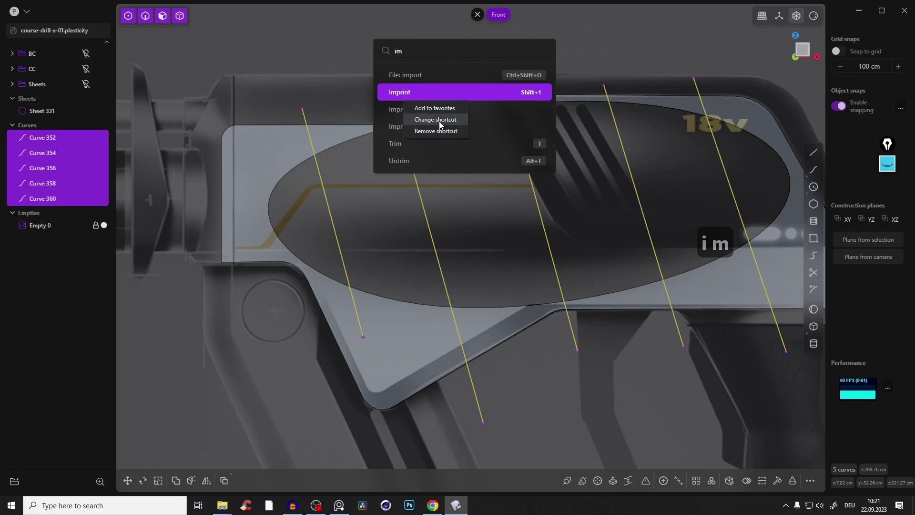
pyautogui.click(401, 52)
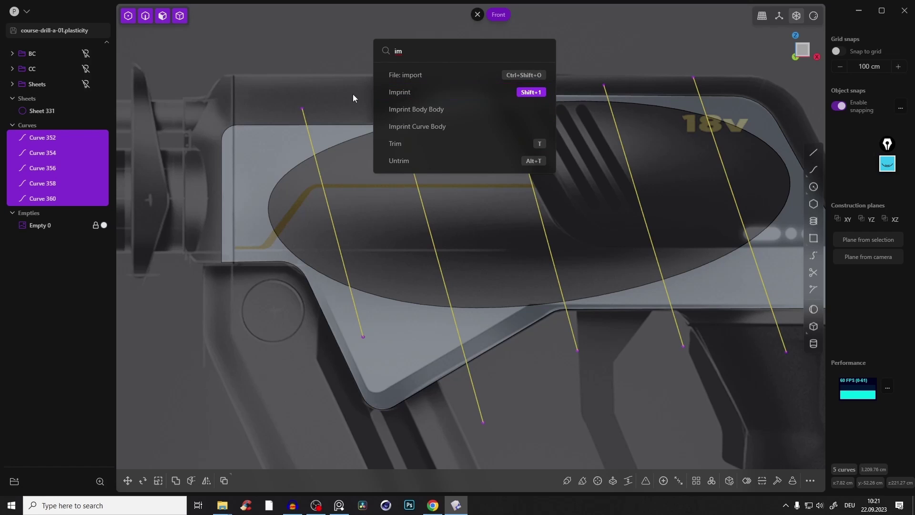
pyautogui.press('Return')
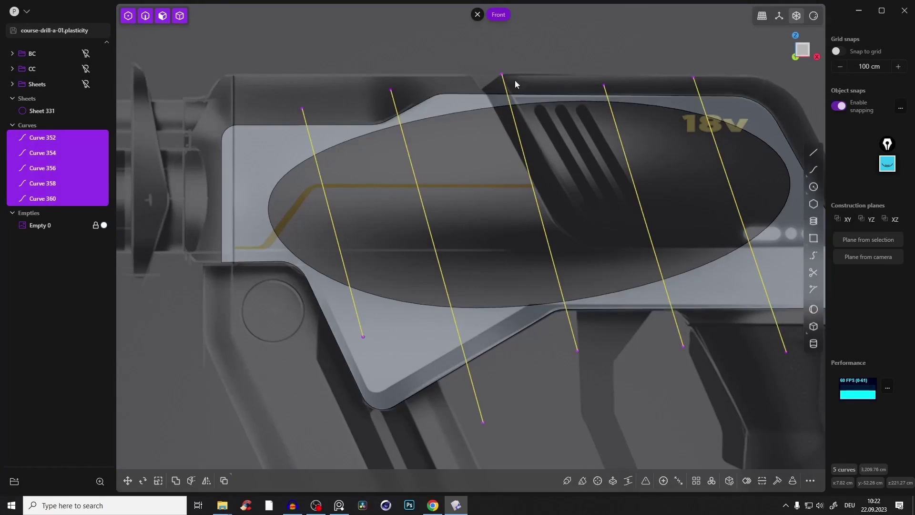
pyautogui.click(267, 150)
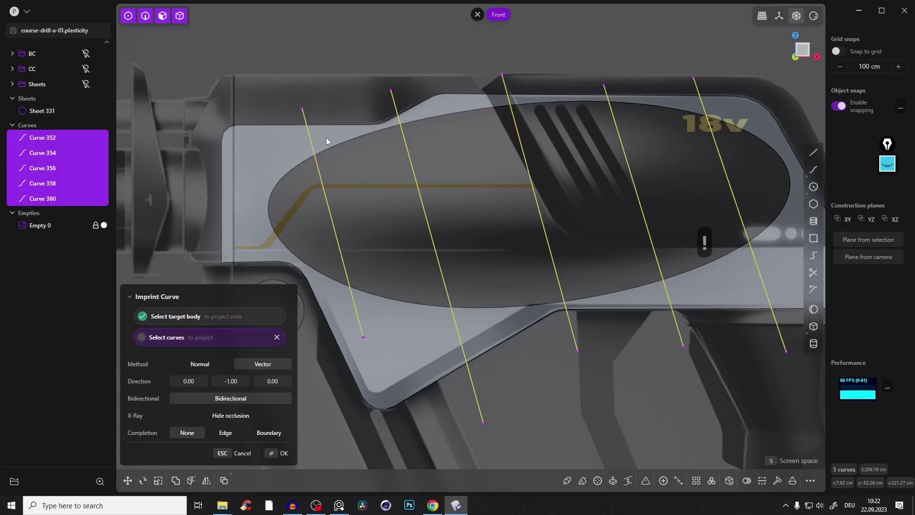
pyautogui.moveTo(326, 137)
pyautogui.mouseDown(button='middle')
pyautogui.moveTo(405, 136)
pyautogui.moveTo(426, 80)
pyautogui.mouseUp(button='middle')
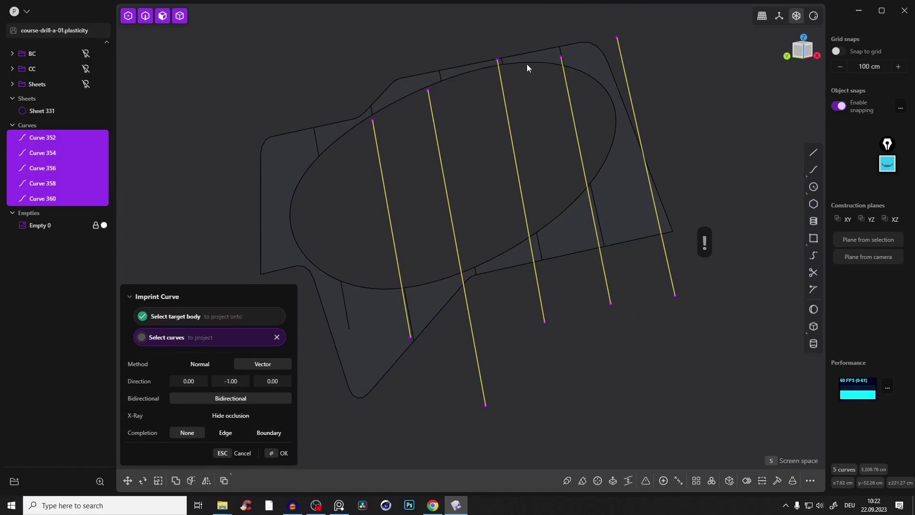
pyautogui.click(282, 453)
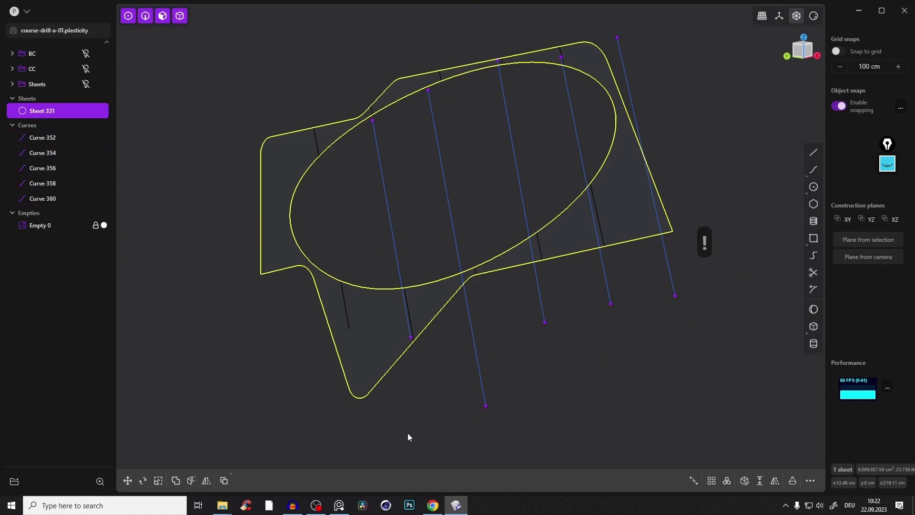
pyautogui.moveTo(407, 432)
pyautogui.mouseDown(button='middle')
pyautogui.moveTo(489, 218)
pyautogui.moveTo(477, 59)
pyautogui.moveTo(488, 70)
pyautogui.moveTo(462, 76)
pyautogui.mouseUp(button='middle')
# Step: Group all five slanted curves as Imprint Lines IL and hide that group
pyautogui.hotkey('ctrl', 'a')
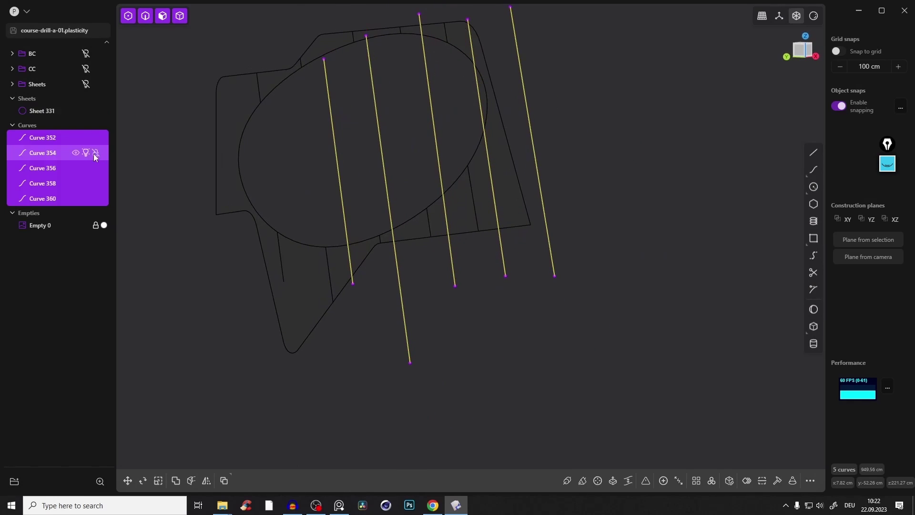
pyautogui.hotkey('ctrl', 'g')
pyautogui.click(41, 104)
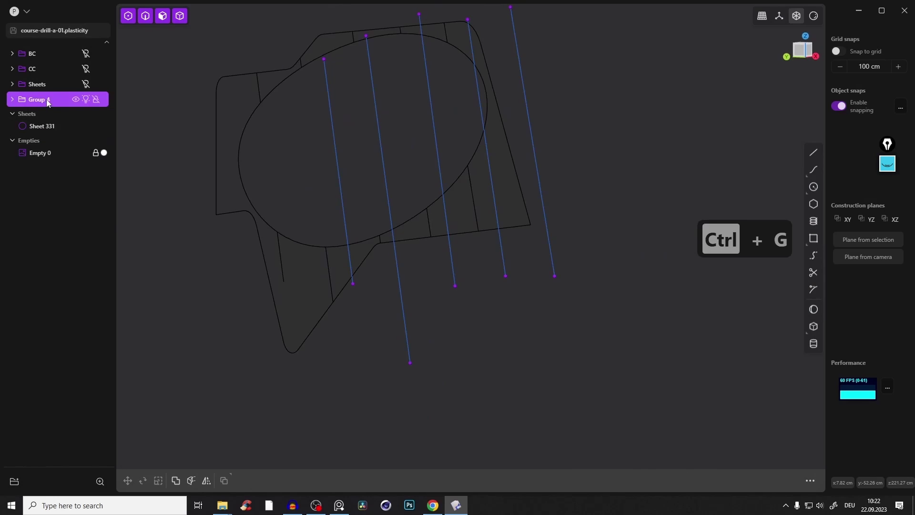
pyautogui.doubleClick(46, 101)
pyautogui.write('Imp')
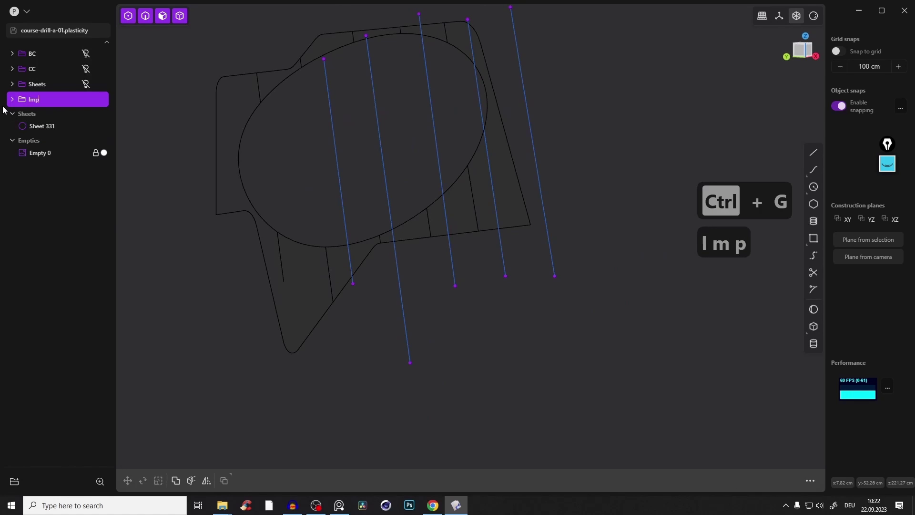
pyautogui.write('rints')
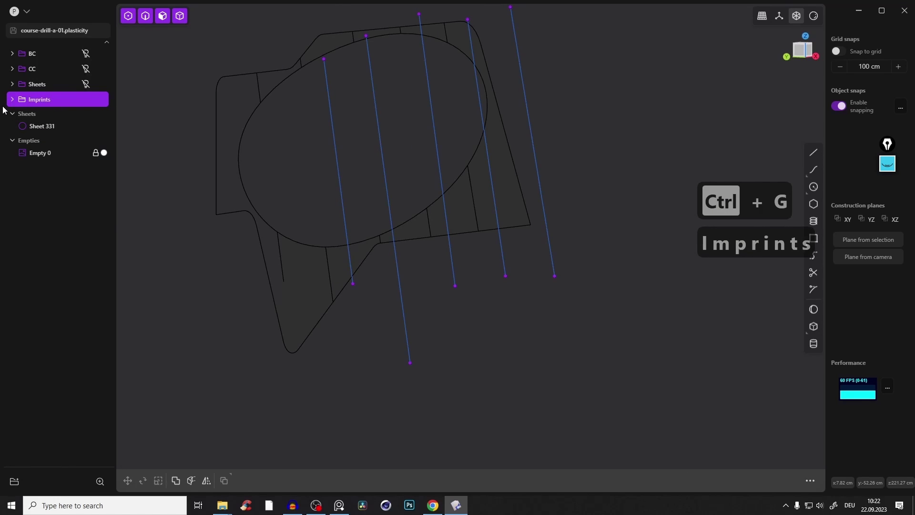
pyautogui.press('BackSpace')
pyautogui.write('Line')
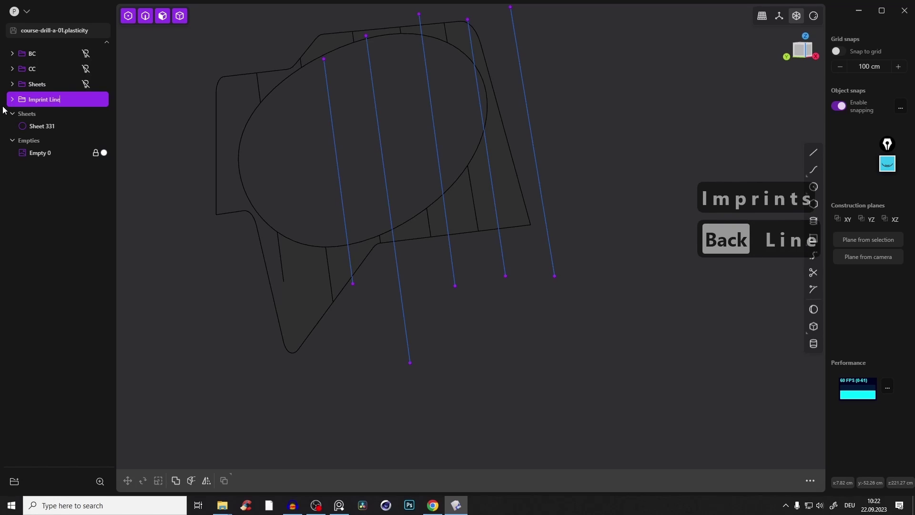
pyautogui.write('s IL')
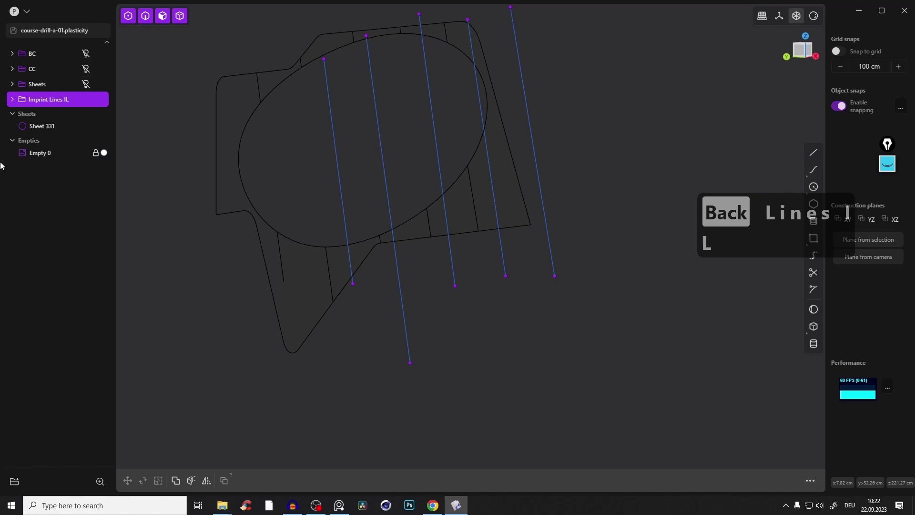
pyautogui.press('Return')
pyautogui.click(85, 99)
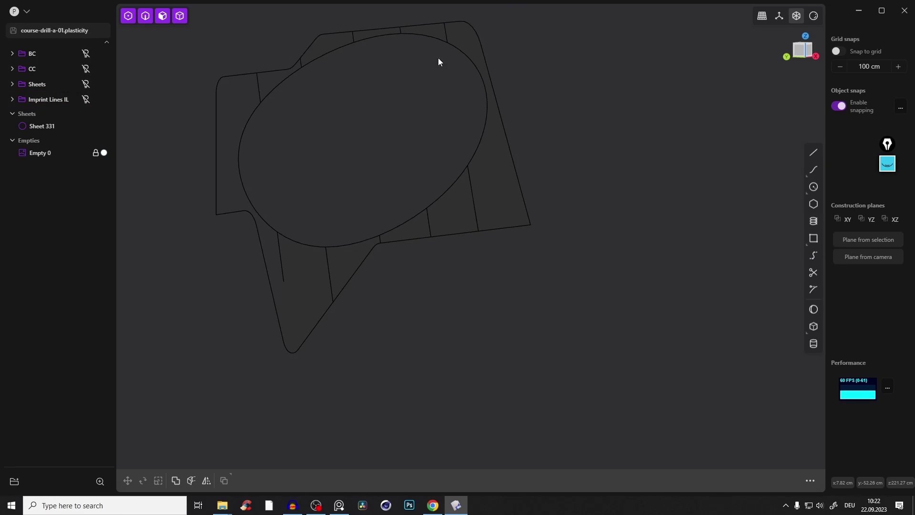
# Step: In edge mode, select the two imprint edges on either side of the oval
pyautogui.keyDown('shift'); pyautogui.moveTo(433, 203); pyautogui.dragTo(586, 135, button='middle'); pyautogui.keyUp('shift')
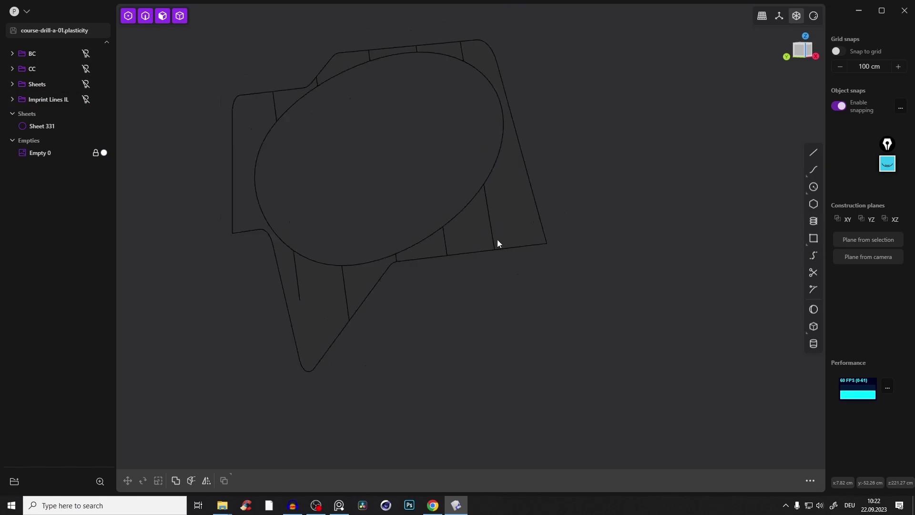
pyautogui.press('3')
pyautogui.click(357, 172)
pyautogui.press('2')
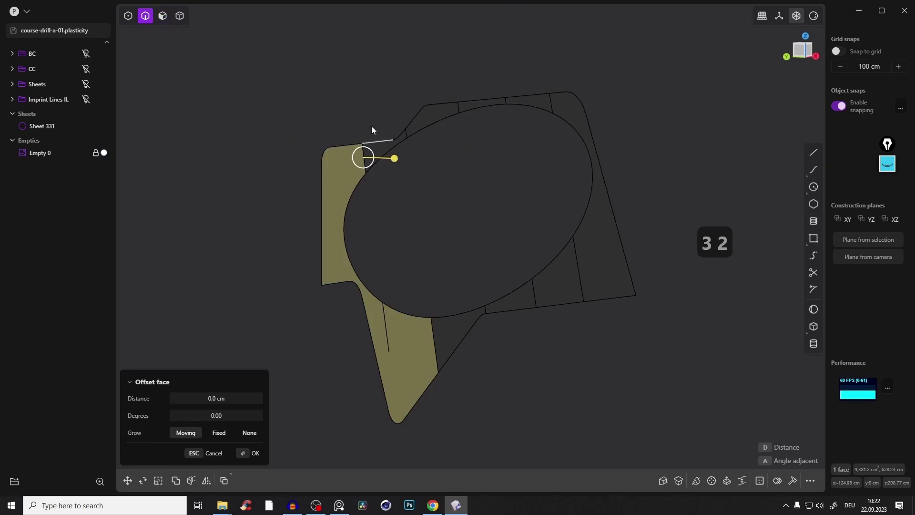
pyautogui.press('Escape')
pyautogui.click(390, 328)
pyautogui.press('f')
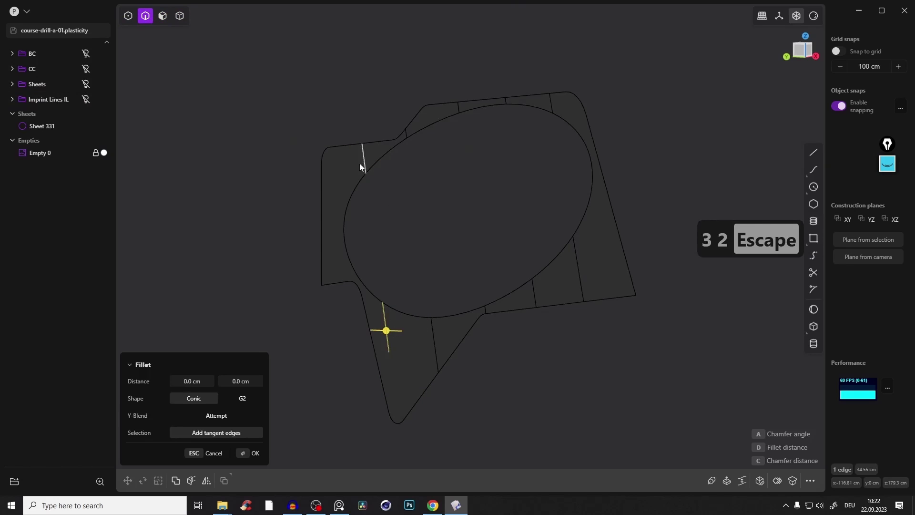
pyautogui.click(361, 163)
pyautogui.moveTo(365, 170)
pyautogui.mouseDown(button='middle')
pyautogui.moveTo(409, 141)
pyautogui.moveTo(320, 217)
pyautogui.mouseUp(button='middle')
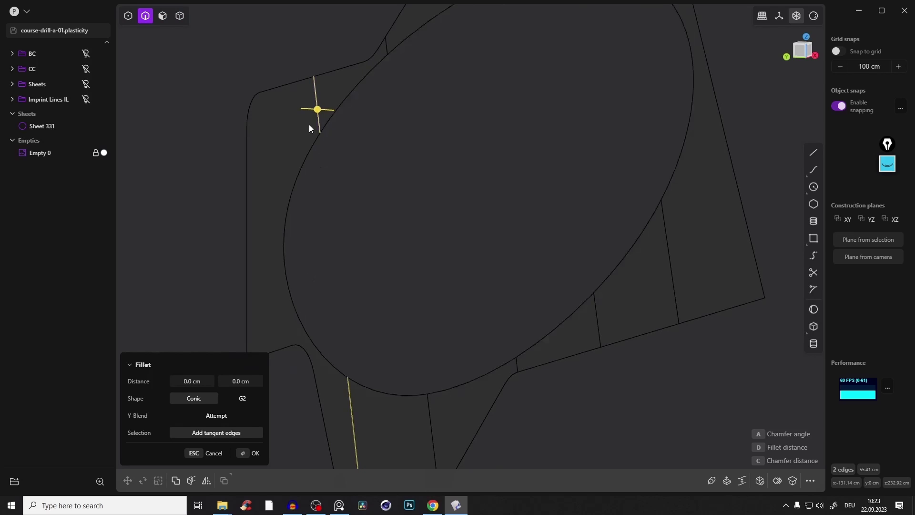
pyautogui.moveTo(309, 127); pyautogui.dragTo(346, 113, button='middle')
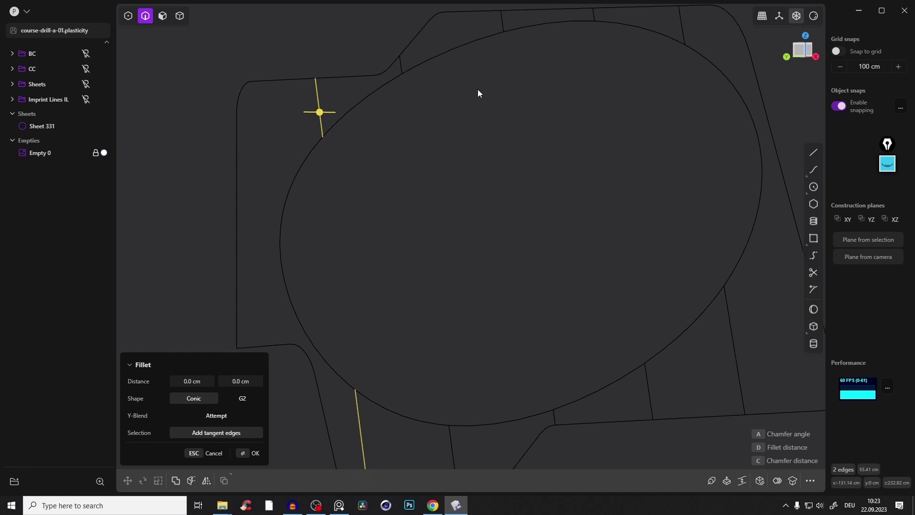
pyautogui.write('fbrid')
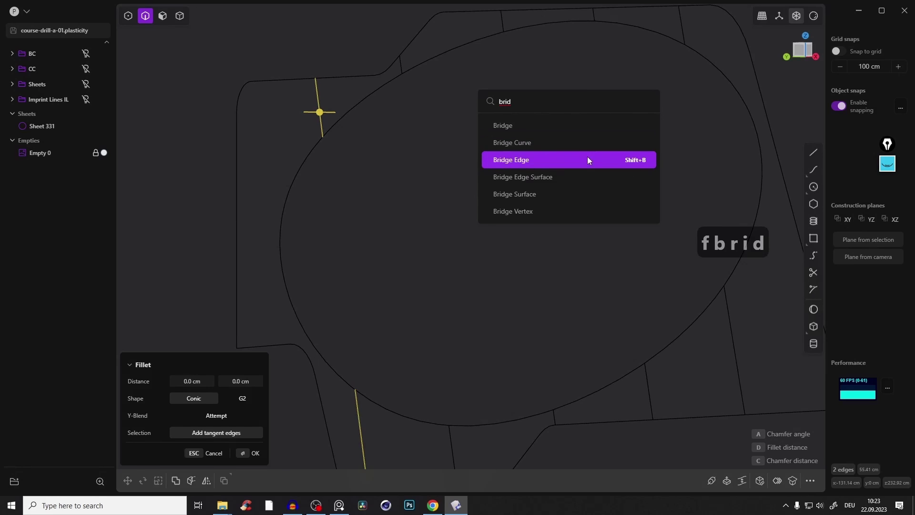
# Step: Start a Bridge Vertex between the two edges and undo the stray attempts
pyautogui.press('Escape')
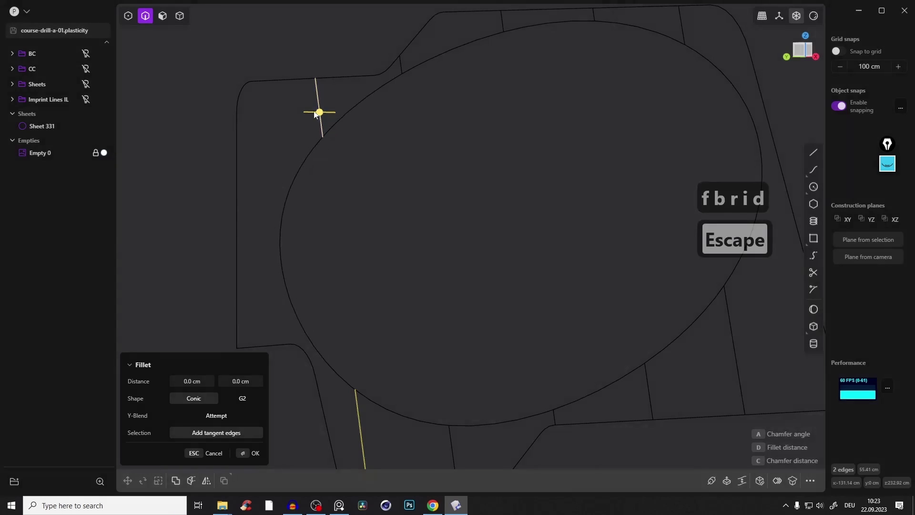
pyautogui.press('b')
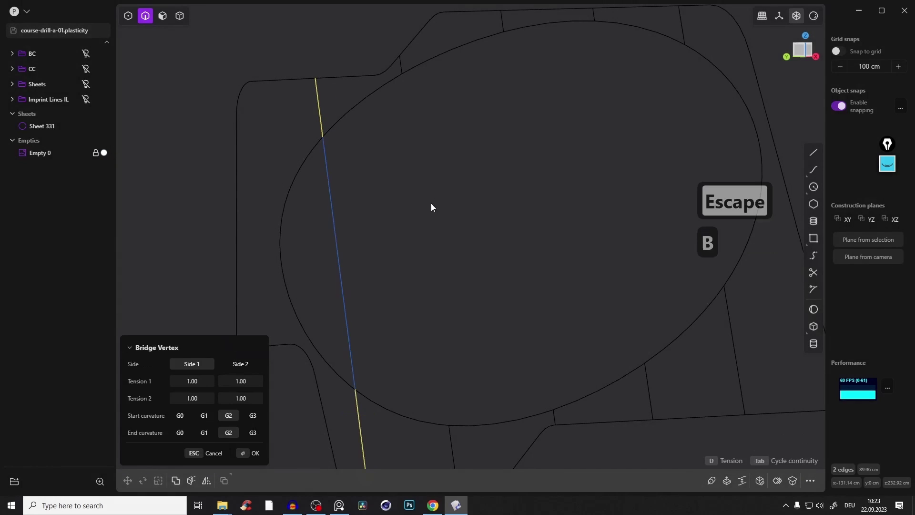
pyautogui.moveTo(320, 125)
pyautogui.mouseDown(button='middle')
pyautogui.moveTo(344, 99)
pyautogui.moveTo(374, 94)
pyautogui.mouseUp(button='middle')
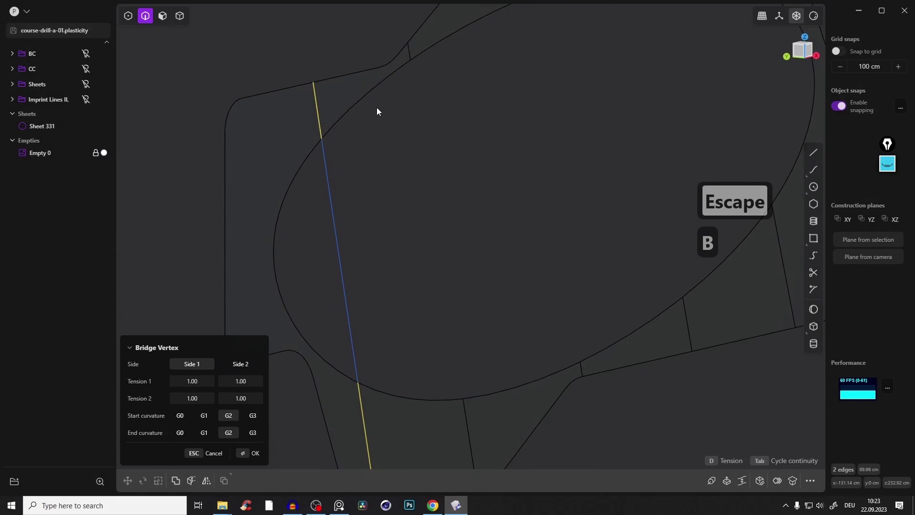
pyautogui.press('1')
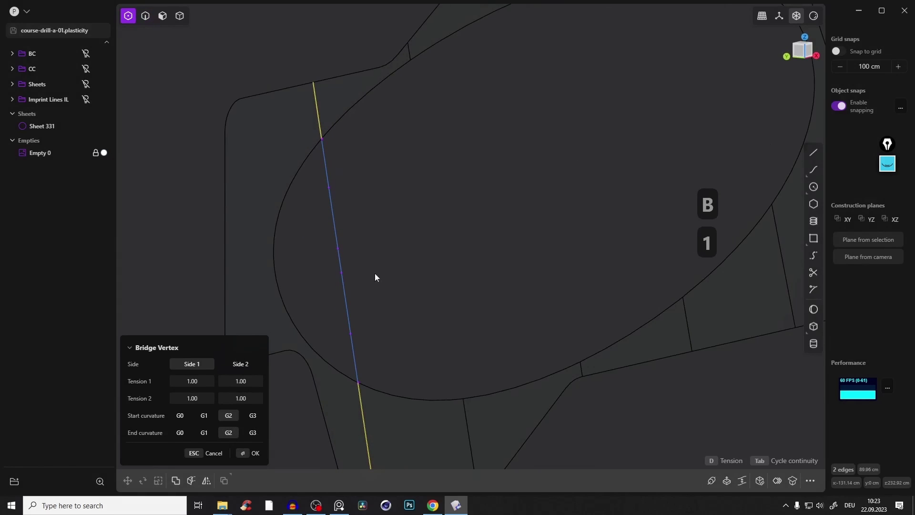
pyautogui.moveTo(374, 276)
pyautogui.mouseDown(button='middle')
pyautogui.moveTo(332, 269)
pyautogui.moveTo(262, 372)
pyautogui.mouseUp(button='middle')
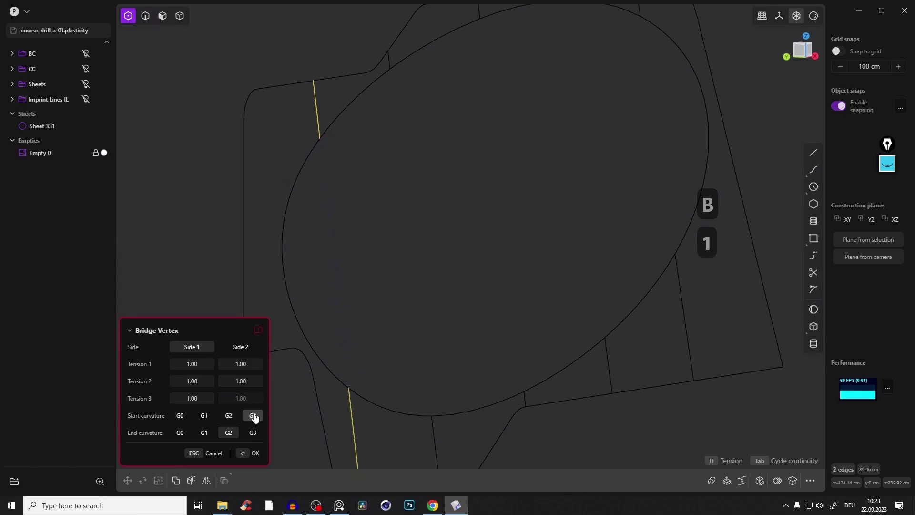
pyautogui.press('s')
pyautogui.hotkey('ctrl', 'z')
pyautogui.hotkey('ctrl', 'z')
pyautogui.hotkey('ctrl', 'z')
# Step: Bridge the two edges again, with G2 curvature at both start and end
pyautogui.press('2')
pyautogui.press('b')
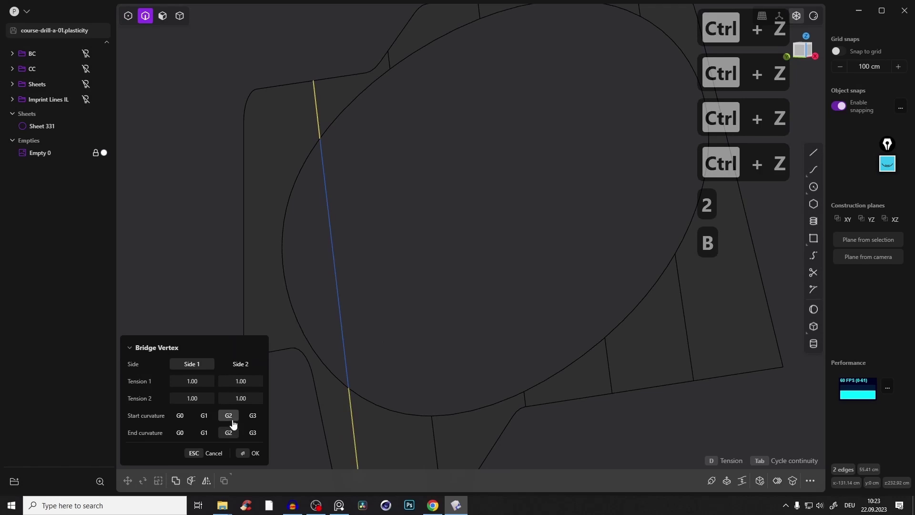
pyautogui.press('1')
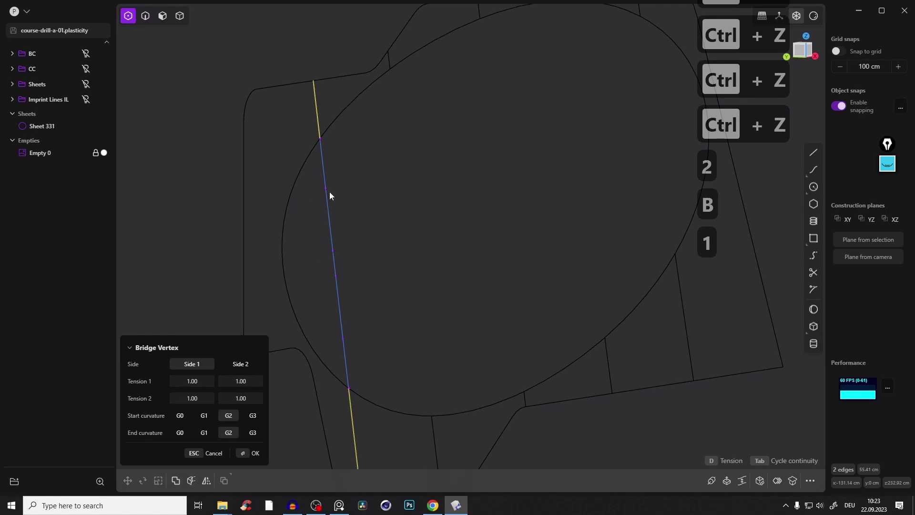
pyautogui.moveTo(332, 245)
pyautogui.mouseDown(button='middle')
pyautogui.moveTo(345, 207)
pyautogui.moveTo(329, 232)
pyautogui.mouseUp(button='middle')
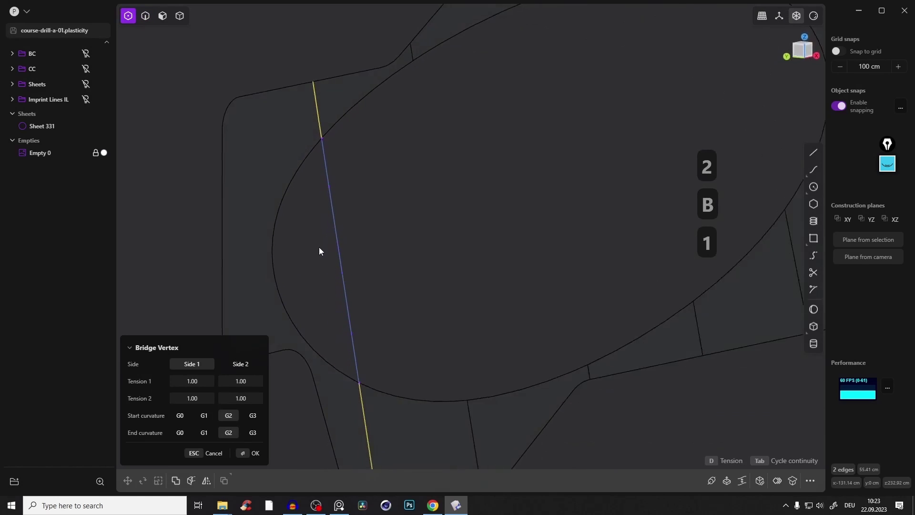
pyautogui.hotkey('ctrl', 'z')
pyautogui.hotkey('ctrl', 'z')
pyautogui.hotkey('ctrl', 'z')
pyautogui.press('z')
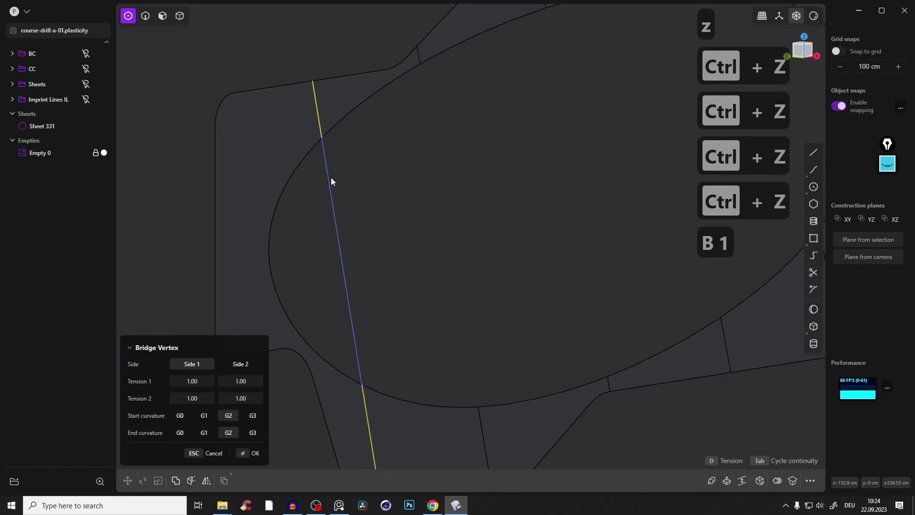
pyautogui.moveTo(331, 178); pyautogui.dragTo(298, 303, button='middle')
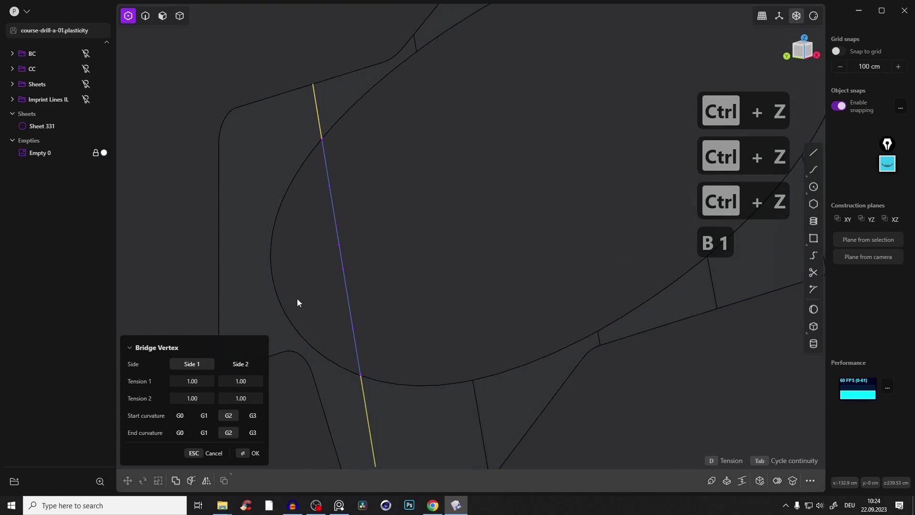
pyautogui.press('Tab')
pyautogui.press('Tab')
pyautogui.press('Tab')
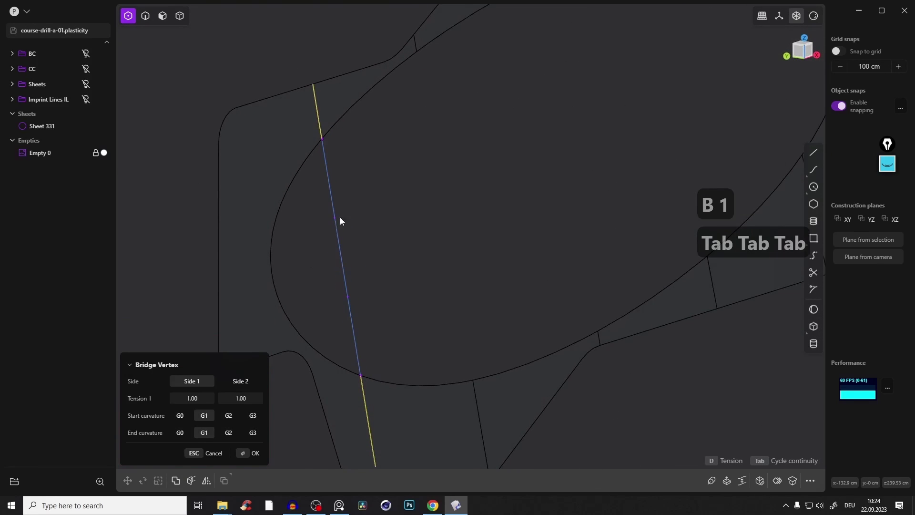
pyautogui.press('Tab')
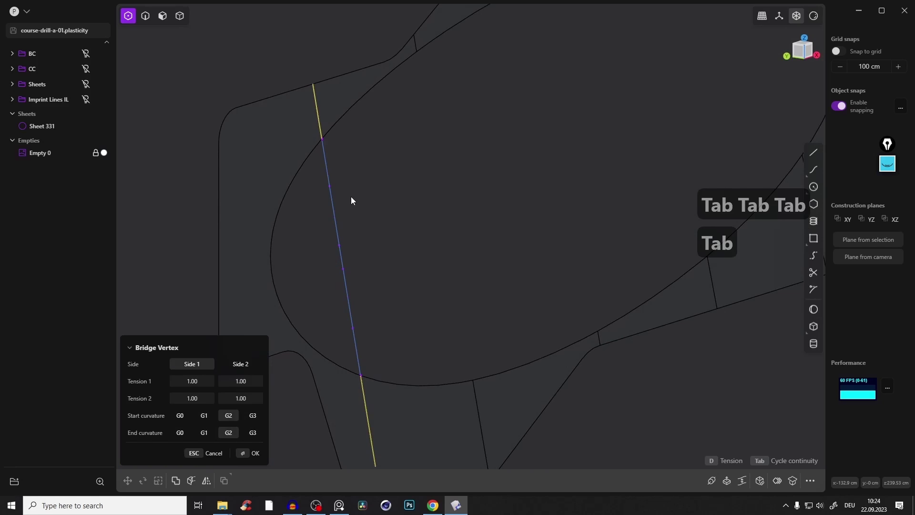
pyautogui.moveTo(350, 197)
pyautogui.mouseDown(button='middle')
pyautogui.moveTo(339, 170)
pyautogui.moveTo(331, 192)
pyautogui.moveTo(340, 229)
pyautogui.mouseUp(button='middle')
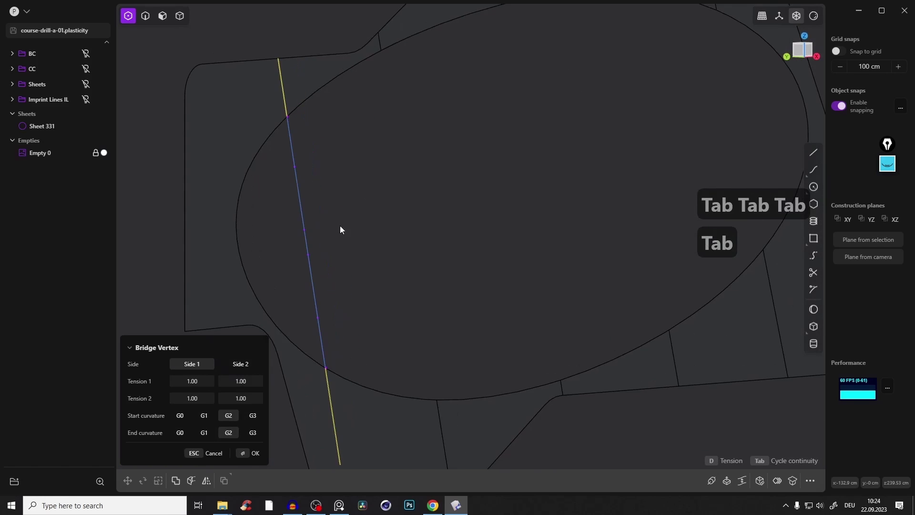
# Step: Confirm Curve 391 and move its middle control point about -8.7 cm to bow it
pyautogui.click(252, 455)
pyautogui.moveTo(382, 249)
pyautogui.mouseDown(button='middle')
pyautogui.moveTo(376, 236)
pyautogui.moveTo(405, 282)
pyautogui.mouseUp(button='middle')
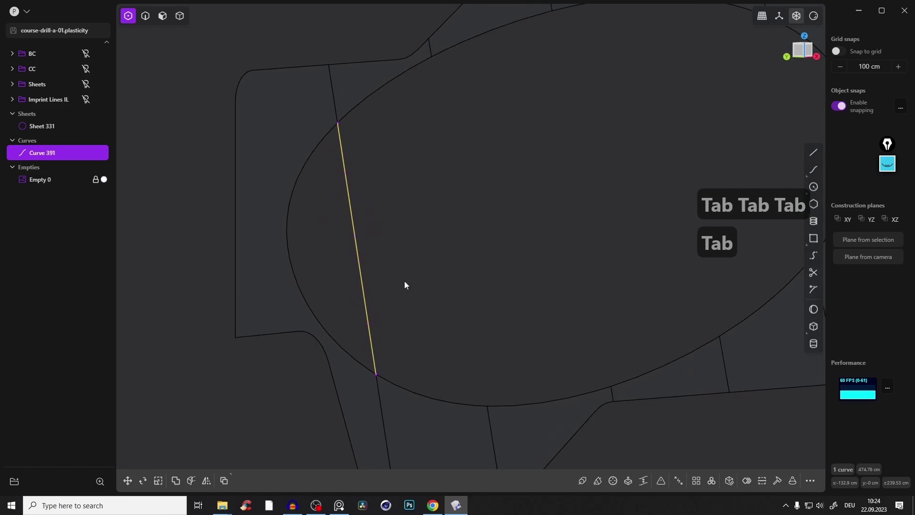
pyautogui.moveTo(386, 304); pyautogui.dragTo(379, 292)
pyautogui.moveTo(369, 272); pyautogui.dragTo(425, 273, button='middle')
pyautogui.press('g')
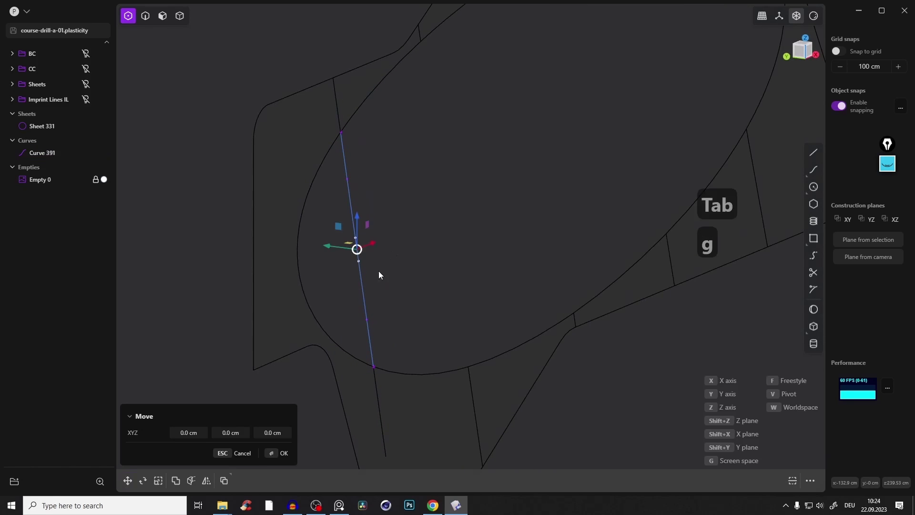
pyautogui.moveTo(358, 141)
pyautogui.mouseDown(button='middle')
pyautogui.moveTo(357, 103)
pyautogui.moveTo(376, 89)
pyautogui.moveTo(354, 239)
pyautogui.moveTo(305, 168)
pyautogui.moveTo(274, 171)
pyautogui.moveTo(288, 138)
pyautogui.moveTo(307, 146)
pyautogui.moveTo(477, 47)
pyautogui.mouseUp(button='middle')
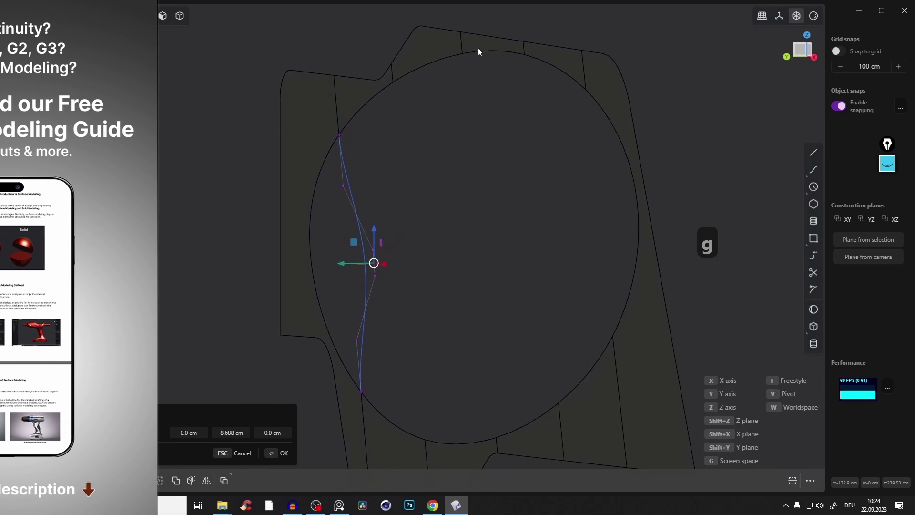
pyautogui.moveTo(443, 204)
pyautogui.mouseDown(button='middle')
pyautogui.moveTo(356, 227)
pyautogui.moveTo(353, 173)
pyautogui.moveTo(336, 335)
pyautogui.moveTo(358, 216)
pyautogui.moveTo(339, 188)
pyautogui.mouseUp(button='middle')
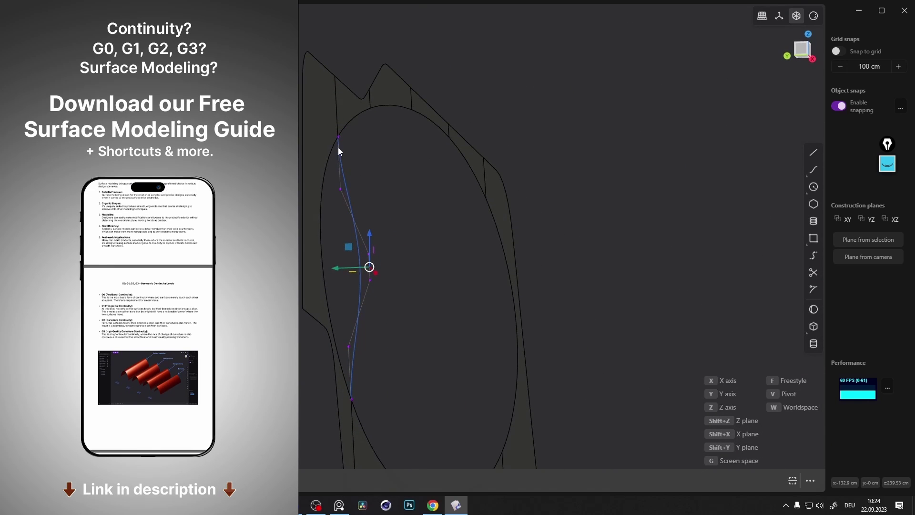
pyautogui.scroll(2, 335, 152)
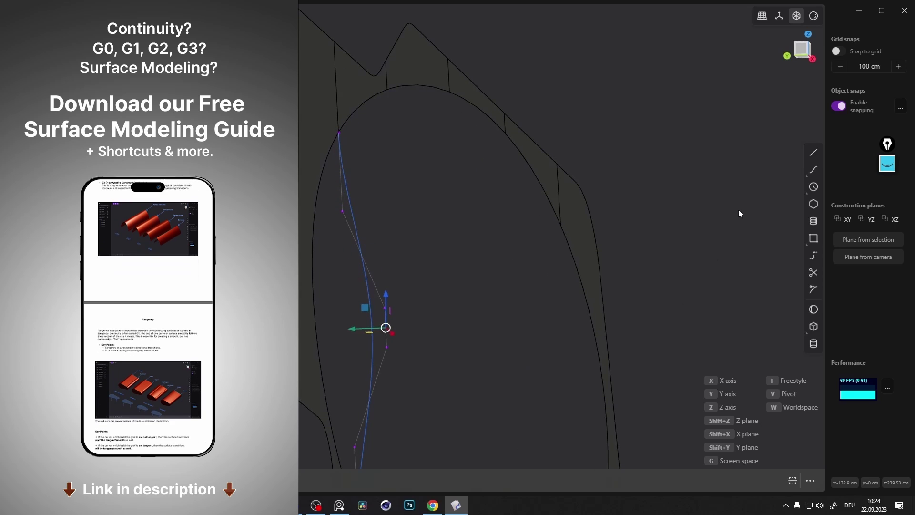
pyautogui.hotkey('ctrl', 'shift', '3')
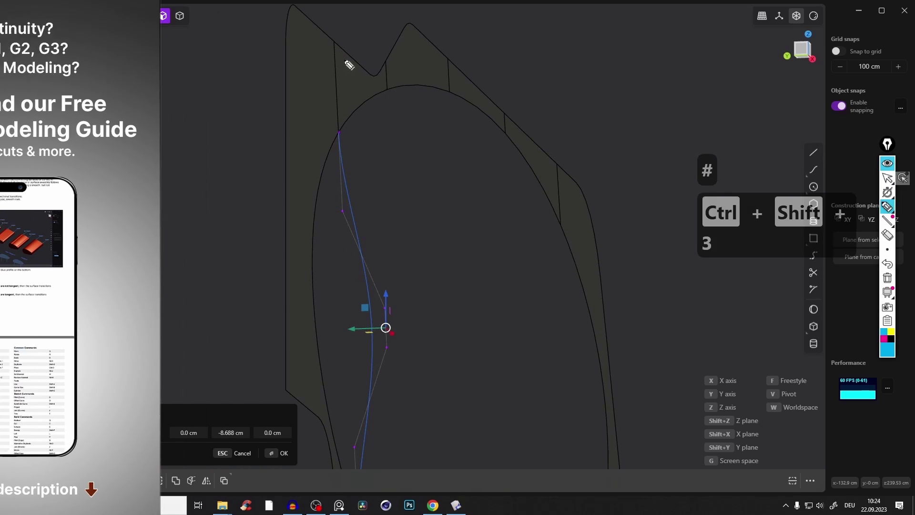
pyautogui.moveTo(344, 61); pyautogui.dragTo(350, 131)
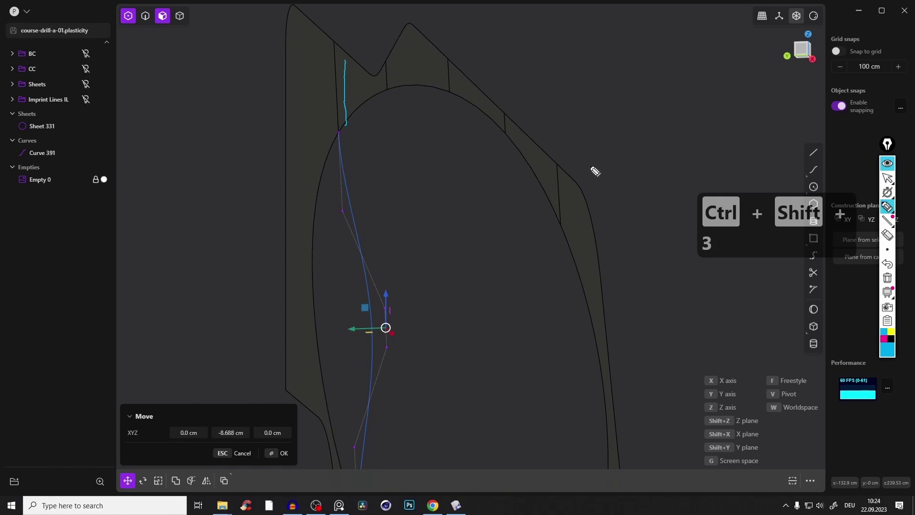
pyautogui.hotkey('ctrl', 'z')
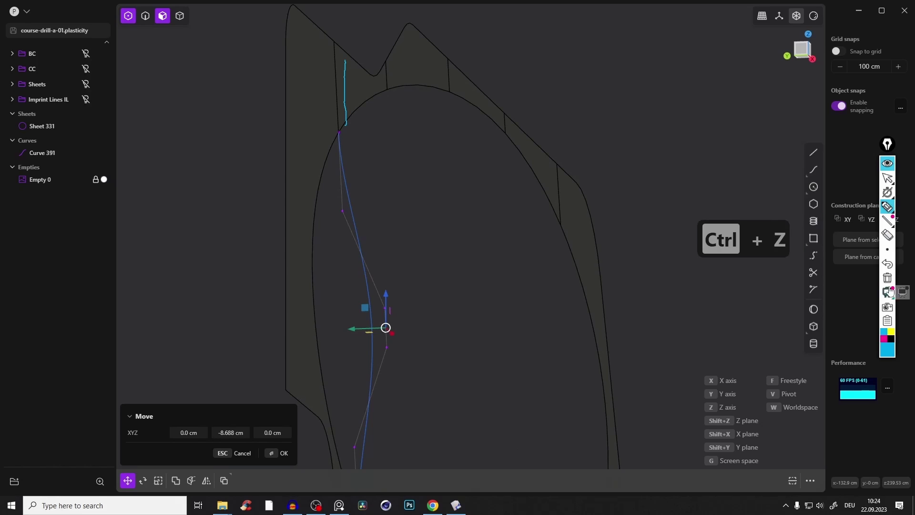
pyautogui.click(887, 278)
pyautogui.click(891, 331)
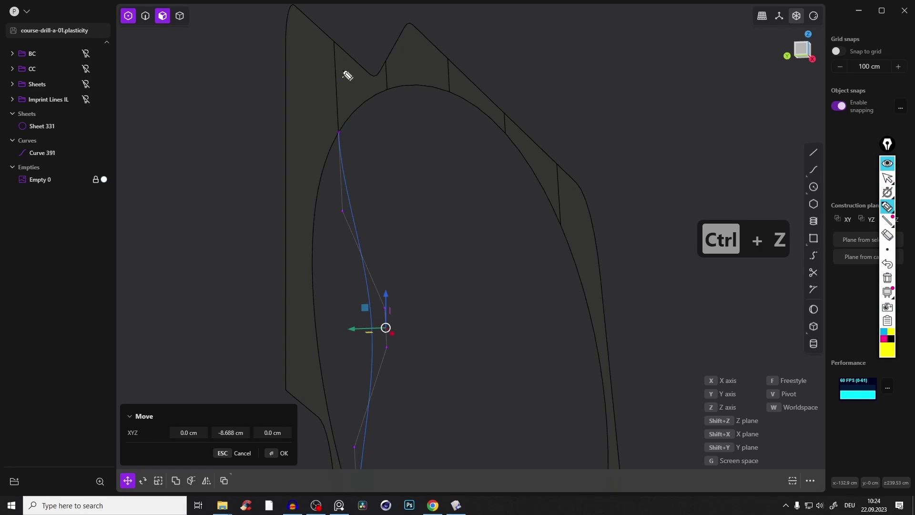
pyautogui.moveTo(344, 71); pyautogui.dragTo(382, 361)
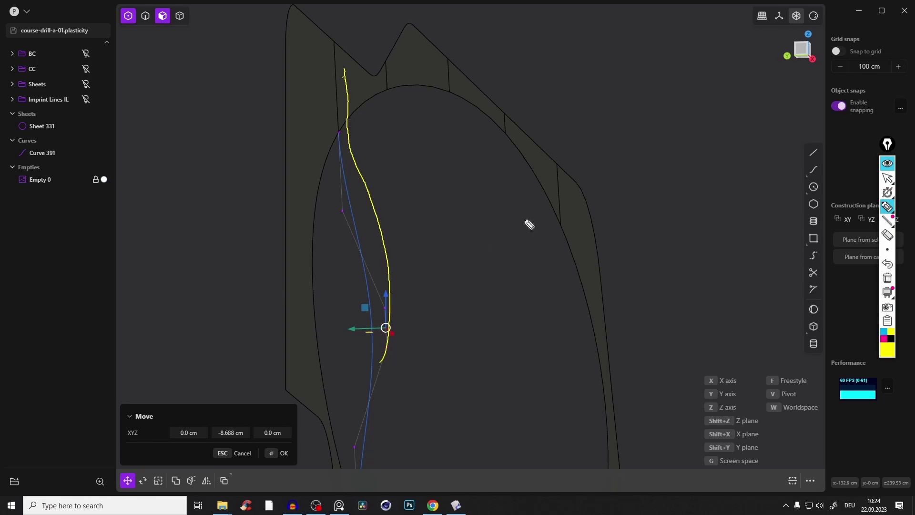
pyautogui.moveTo(354, 74); pyautogui.dragTo(371, 239)
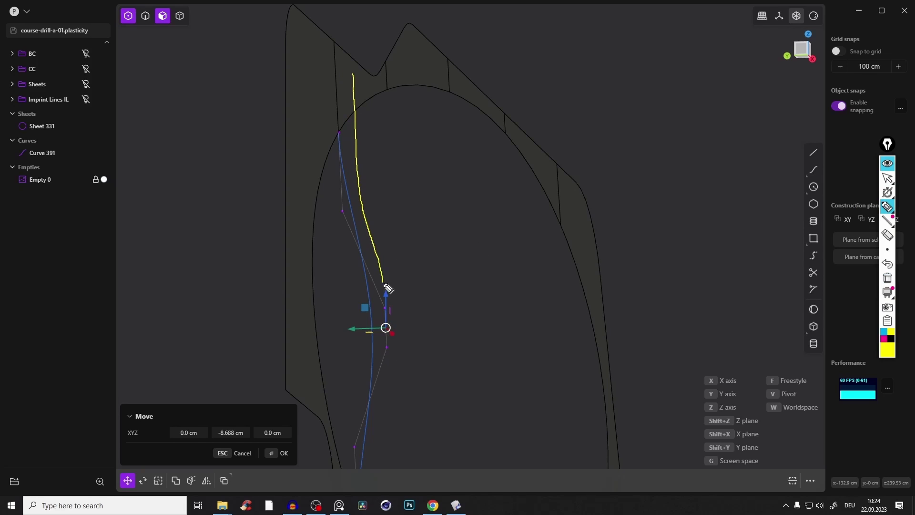
pyautogui.moveTo(372, 240); pyautogui.dragTo(384, 371)
pyautogui.moveTo(326, 89); pyautogui.dragTo(358, 292)
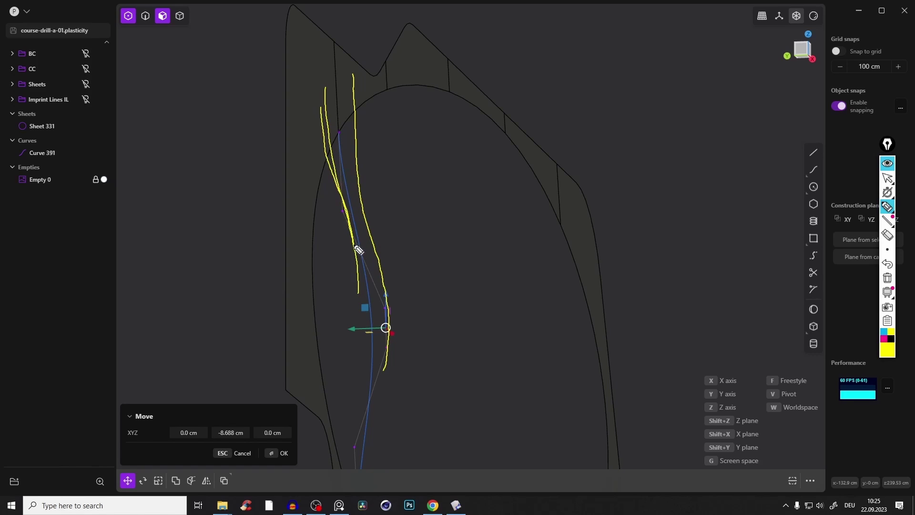
pyautogui.moveTo(321, 107); pyautogui.dragTo(356, 304)
pyautogui.click(888, 278)
pyautogui.moveTo(367, 205); pyautogui.dragTo(346, 212)
pyautogui.moveTo(342, 123); pyautogui.dragTo(346, 196)
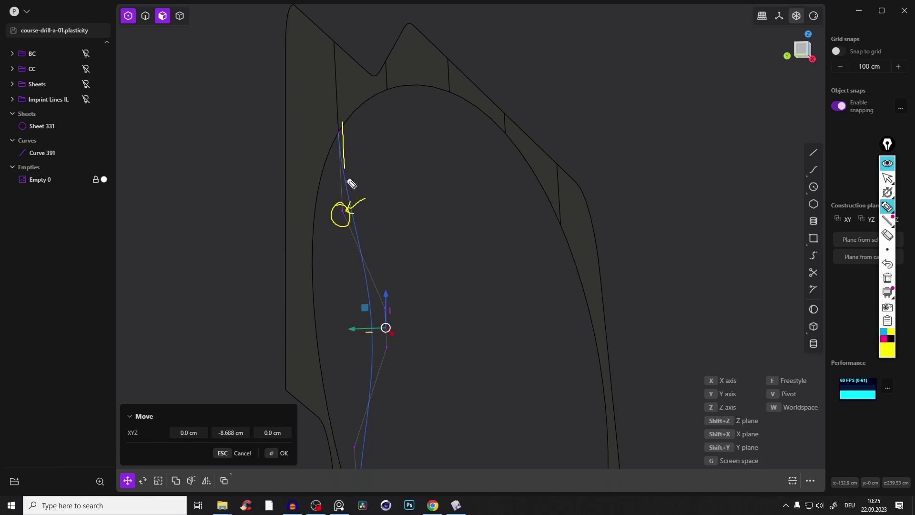
pyautogui.moveTo(389, 305)
pyautogui.mouseDown()
pyautogui.moveTo(392, 314)
pyautogui.moveTo(403, 298)
pyautogui.moveTo(421, 304)
pyautogui.mouseUp()
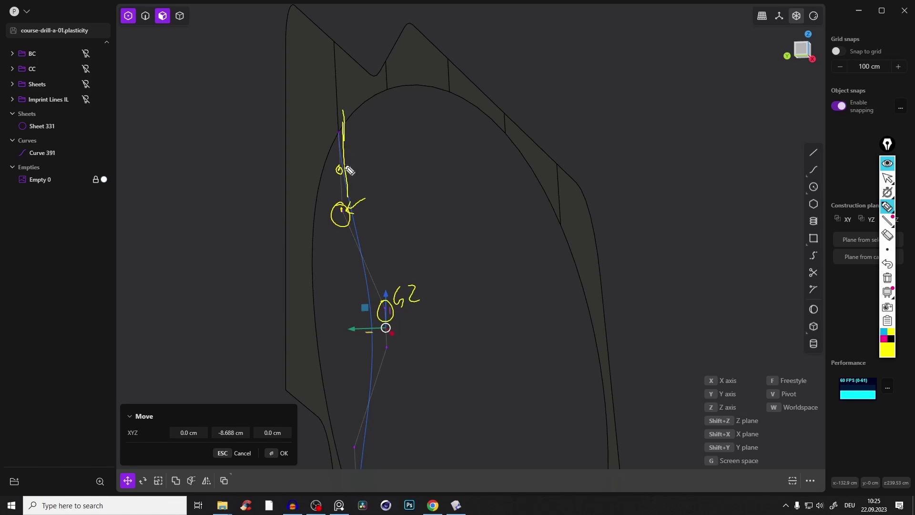
pyautogui.moveTo(344, 167)
pyautogui.mouseDown()
pyautogui.moveTo(348, 111)
pyautogui.moveTo(345, 149)
pyautogui.mouseUp()
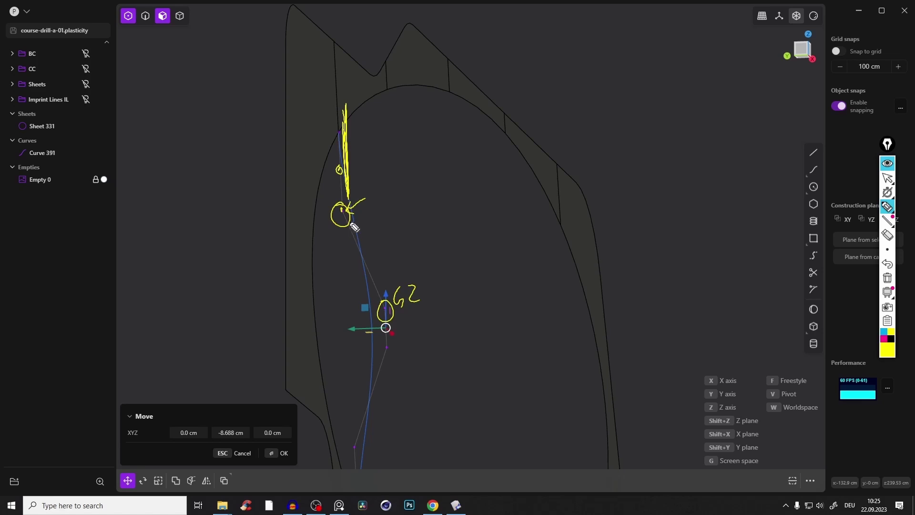
pyautogui.moveTo(363, 200)
pyautogui.mouseDown()
pyautogui.moveTo(388, 287)
pyautogui.moveTo(384, 347)
pyautogui.mouseUp()
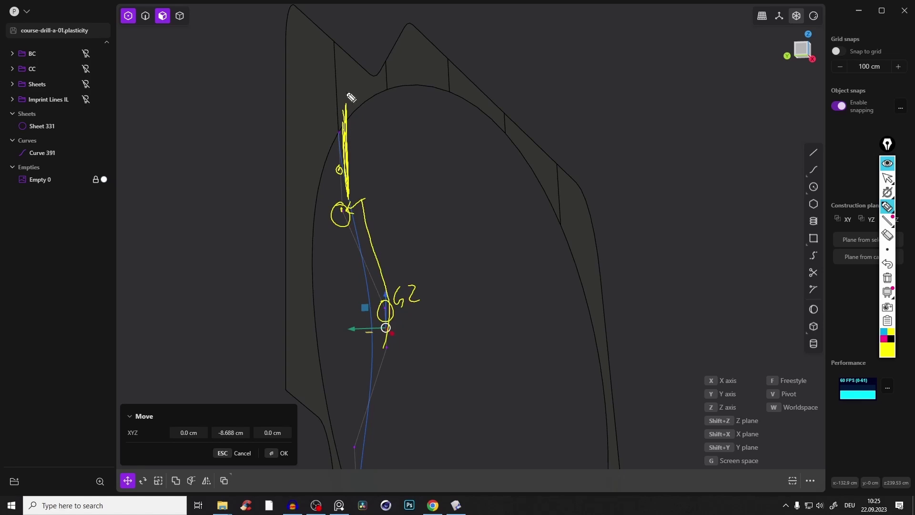
pyautogui.moveTo(360, 66); pyautogui.dragTo(381, 218)
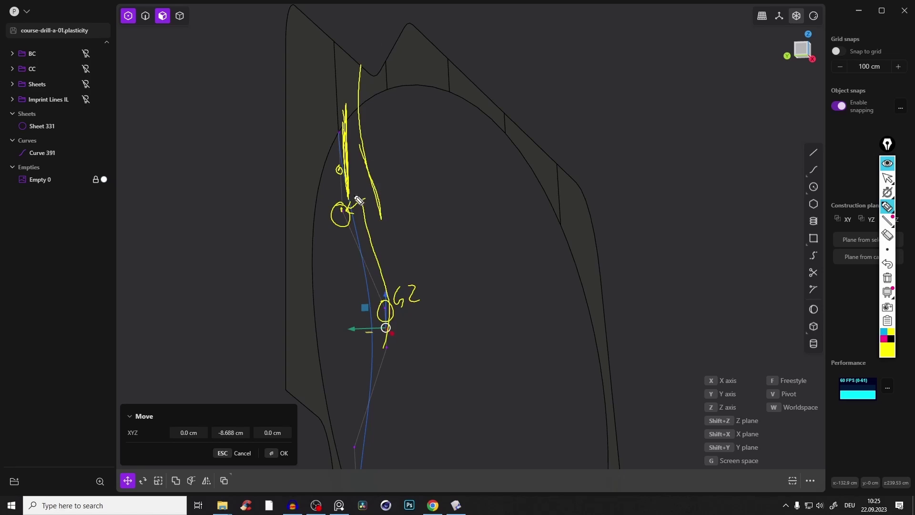
pyautogui.click(887, 279)
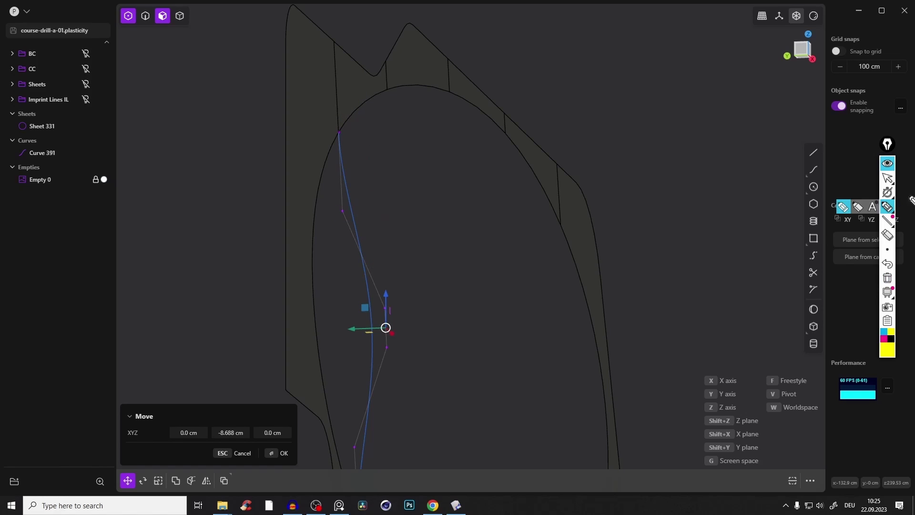
pyautogui.click(891, 177)
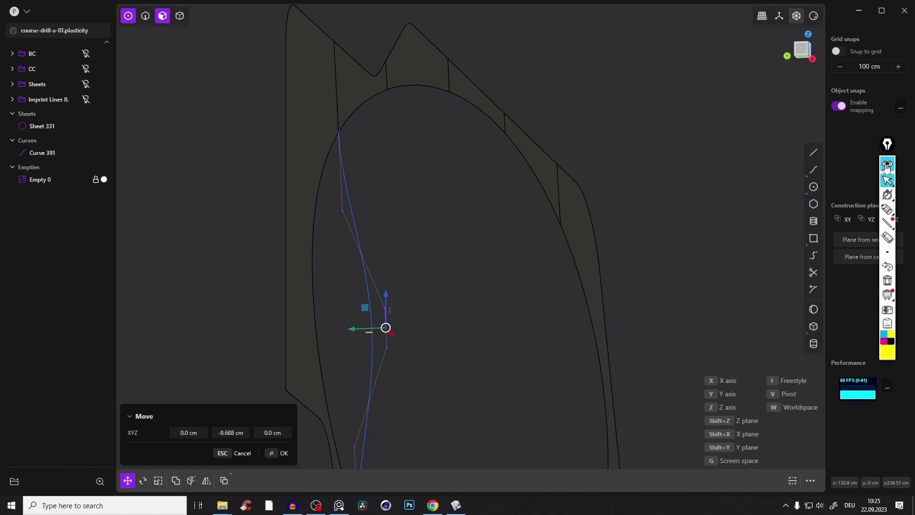
pyautogui.hotkey('ctrl', 'z')
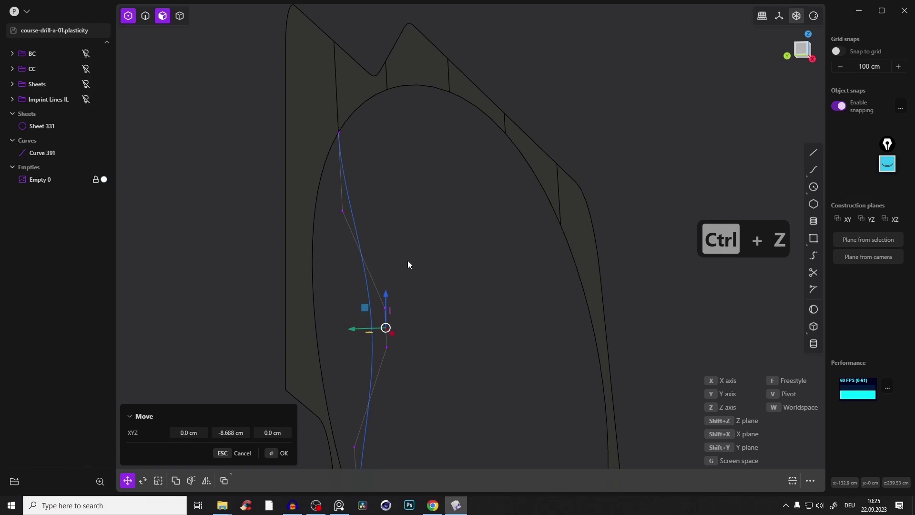
# Step: Undo back to the straight curve, select it and show its control points
pyautogui.hotkey('ctrl', 'z')
pyautogui.moveTo(354, 306)
pyautogui.mouseDown(button='middle')
pyautogui.moveTo(377, 270)
pyautogui.moveTo(357, 305)
pyautogui.mouseUp(button='middle')
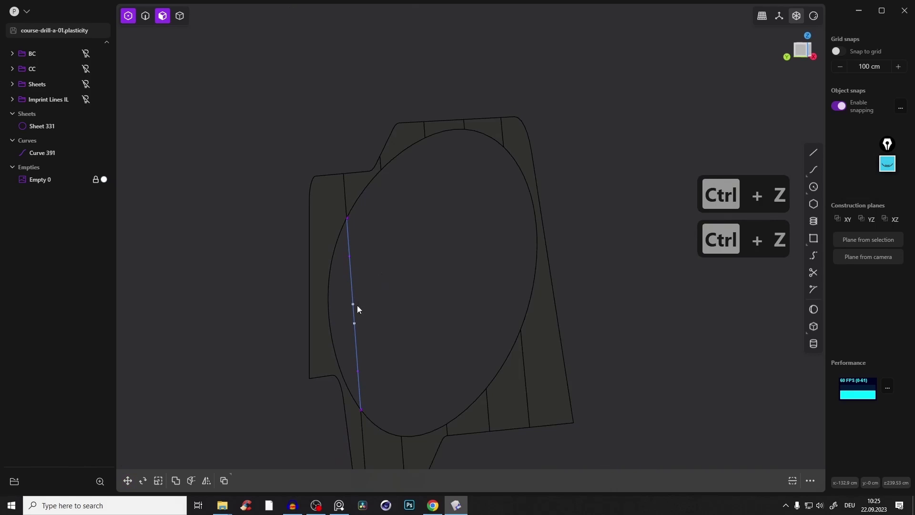
pyautogui.press('2')
pyautogui.click(350, 291)
pyautogui.scroll(3, 358, 308)
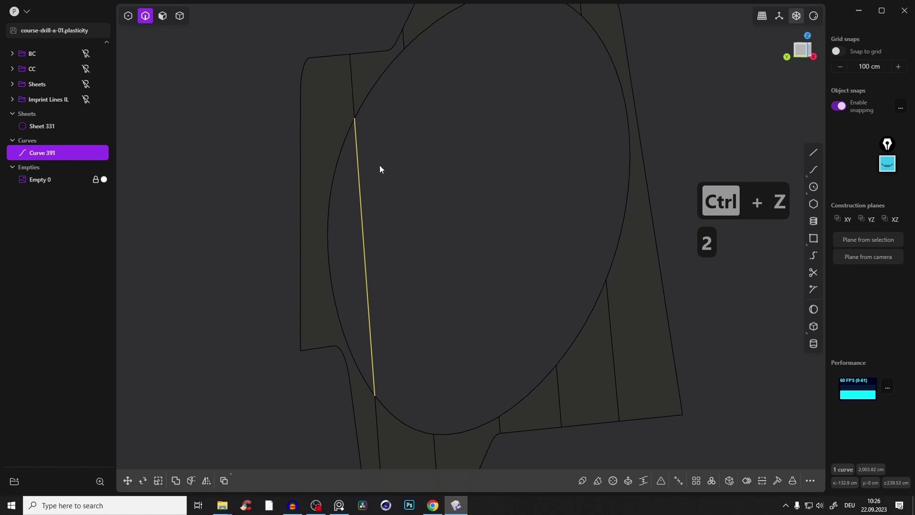
pyautogui.press('s')
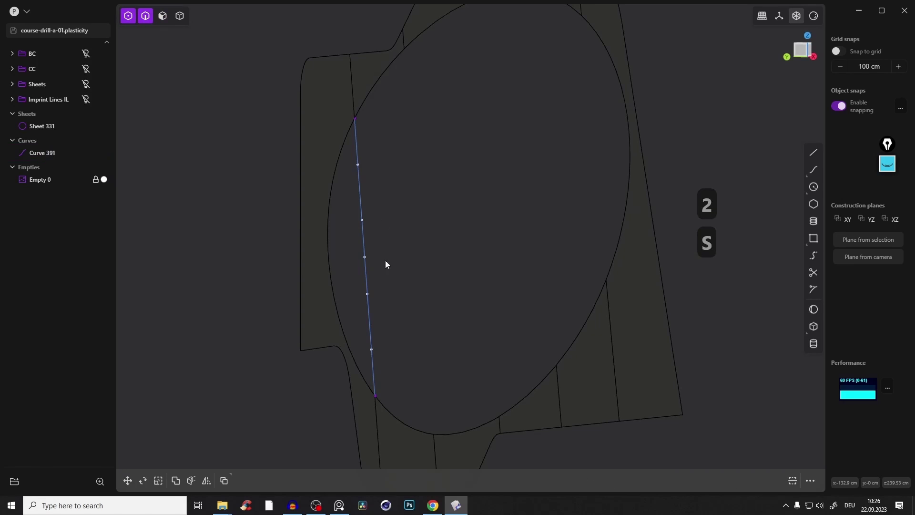
# Step: Push the middle control point out for a deeper bulge, then undo the move
pyautogui.moveTo(386, 265)
pyautogui.mouseDown(button='middle')
pyautogui.moveTo(398, 241)
pyautogui.moveTo(361, 179)
pyautogui.mouseUp(button='middle')
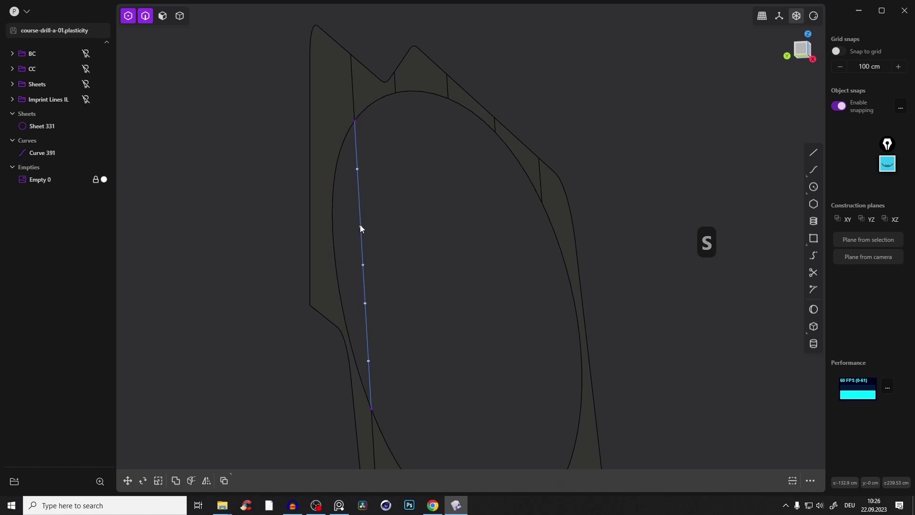
pyautogui.moveTo(353, 254); pyautogui.dragTo(389, 285)
pyautogui.press('g')
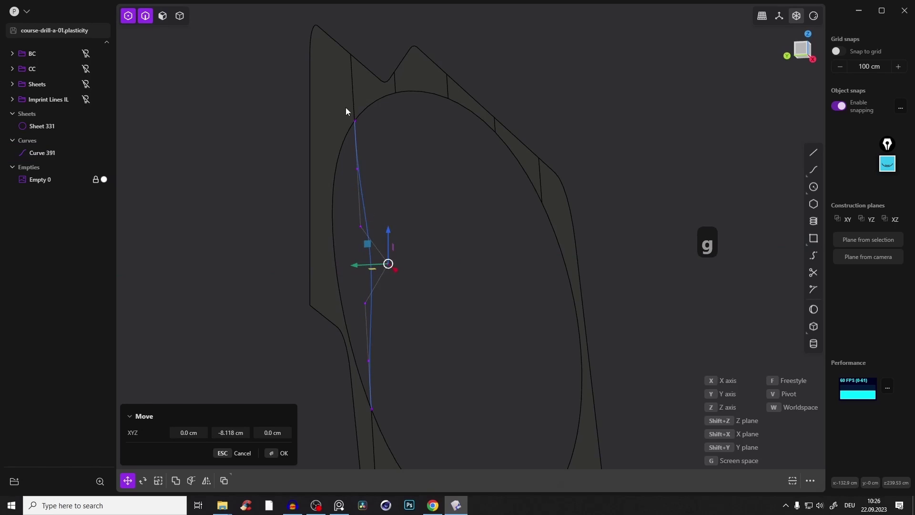
pyautogui.moveTo(347, 113); pyautogui.dragTo(429, 179, button='middle')
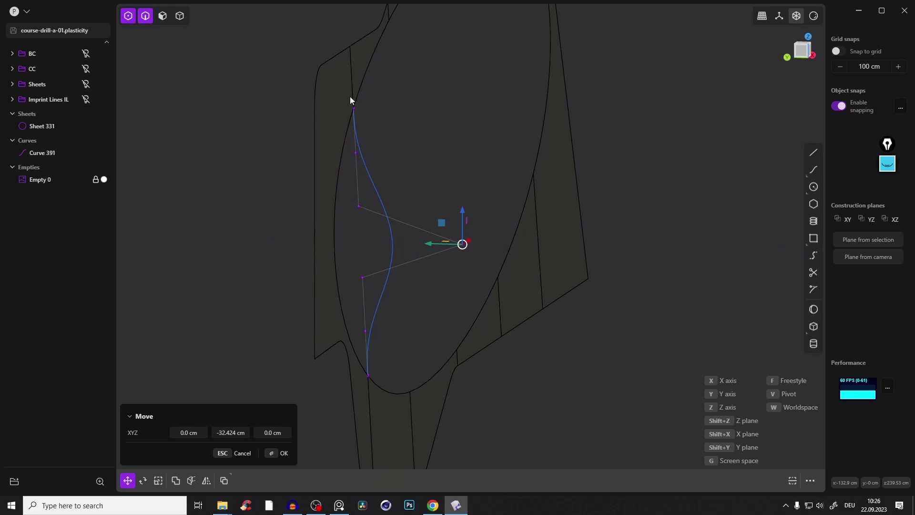
pyautogui.moveTo(354, 110)
pyautogui.mouseDown(button='middle')
pyautogui.moveTo(343, 85)
pyautogui.moveTo(361, 180)
pyautogui.mouseUp(button='middle')
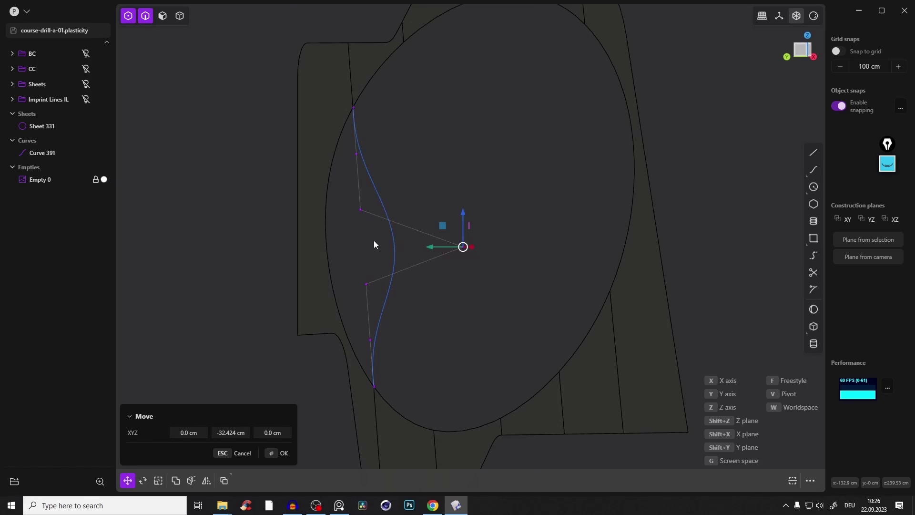
pyautogui.hotkey('ctrl', 'z')
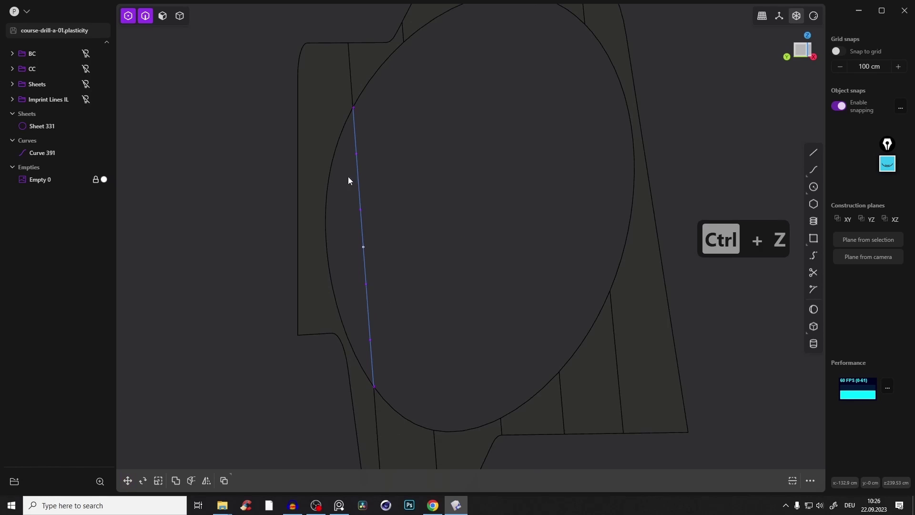
pyautogui.moveTo(349, 177)
pyautogui.mouseDown(button='middle')
pyautogui.moveTo(401, 125)
pyautogui.moveTo(371, 158)
pyautogui.mouseUp(button='middle')
# Step: Bridge the oval's top and bottom edges with a new G2 curve
pyautogui.press('2')
pyautogui.click(401, 59)
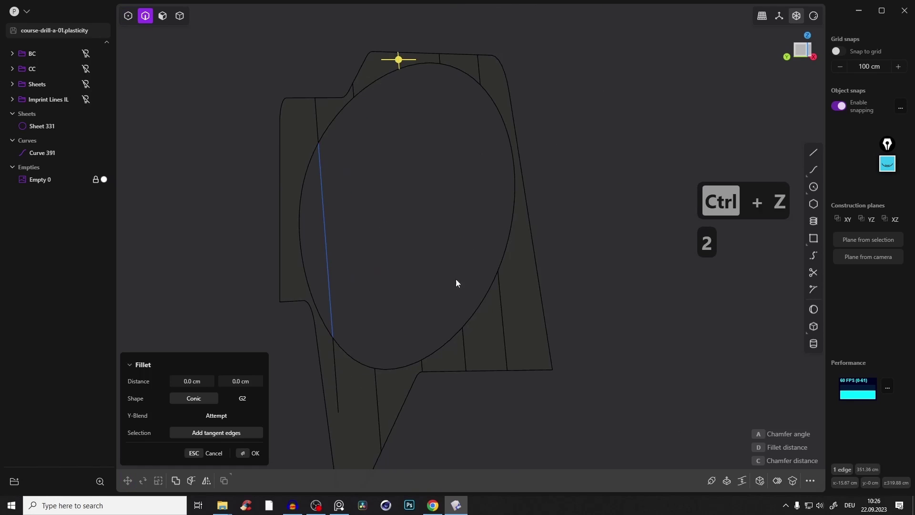
pyautogui.click(428, 367)
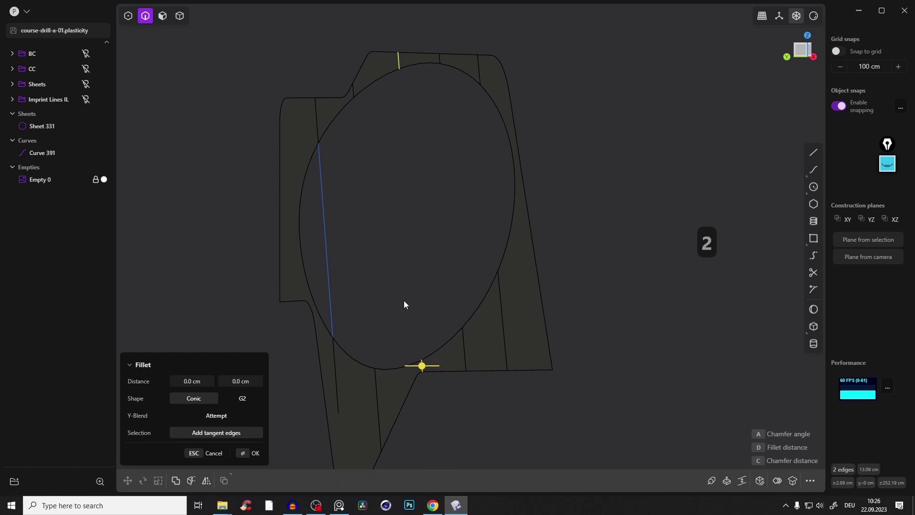
pyautogui.press('b')
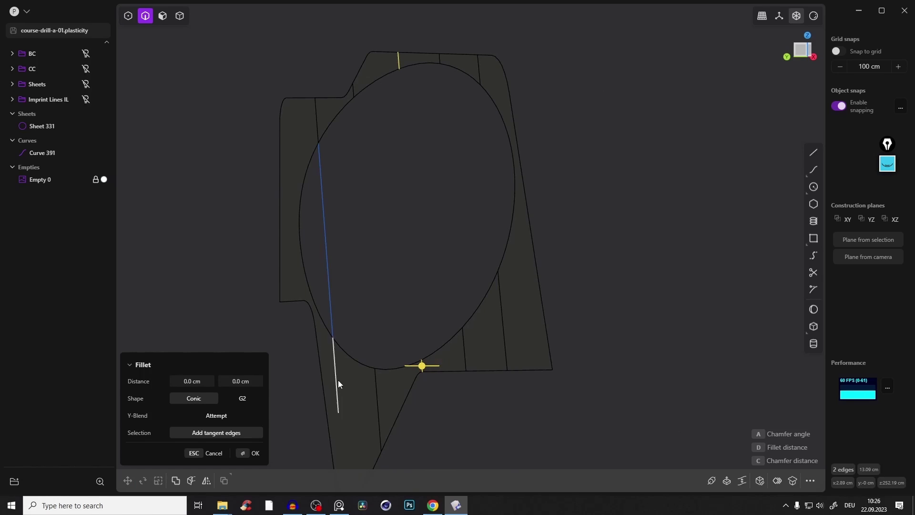
pyautogui.press('Tab')
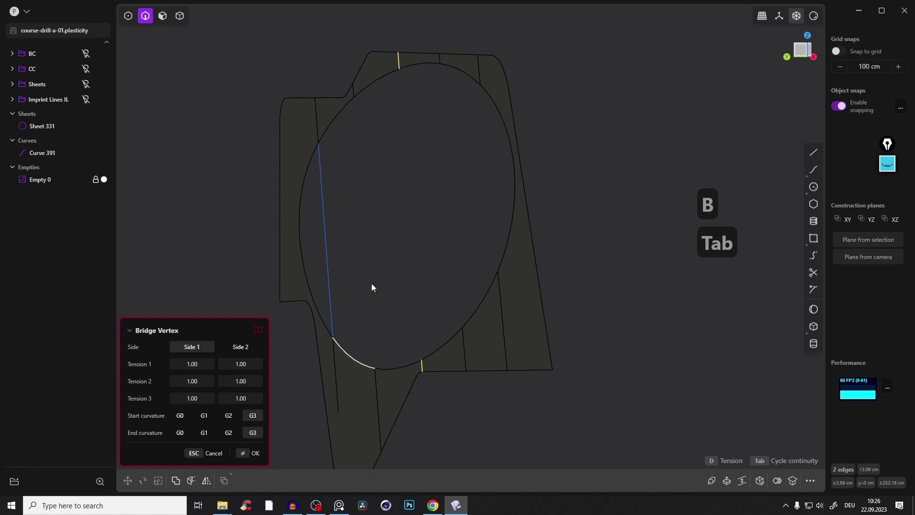
pyautogui.press('Tab')
pyautogui.press('Tab')
pyautogui.press('Tab')
pyautogui.press('1')
pyautogui.moveTo(488, 194)
pyautogui.mouseDown(button='middle')
pyautogui.moveTo(404, 184)
pyautogui.moveTo(338, 305)
pyautogui.mouseUp(button='middle')
pyautogui.click(256, 455)
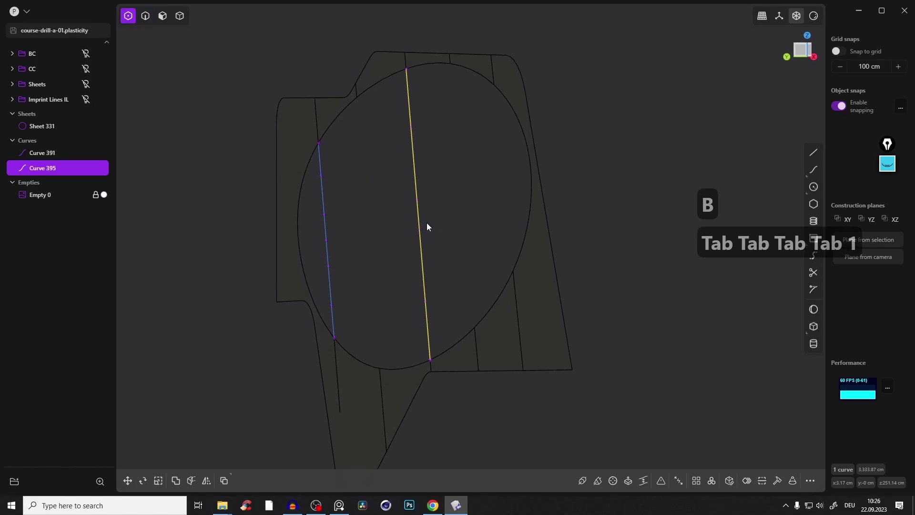
# Step: Push the new curve's middle control points outward from the sheet in Left view
pyautogui.press('s')
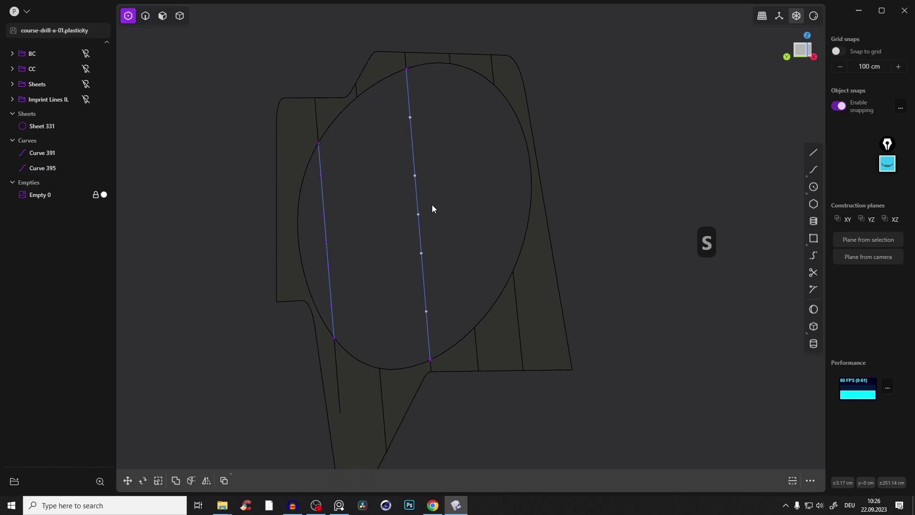
pyautogui.moveTo(448, 230)
pyautogui.mouseDown(button='middle')
pyautogui.moveTo(439, 213)
pyautogui.moveTo(434, 225)
pyautogui.moveTo(433, 179)
pyautogui.mouseUp(button='middle')
pyautogui.press('g')
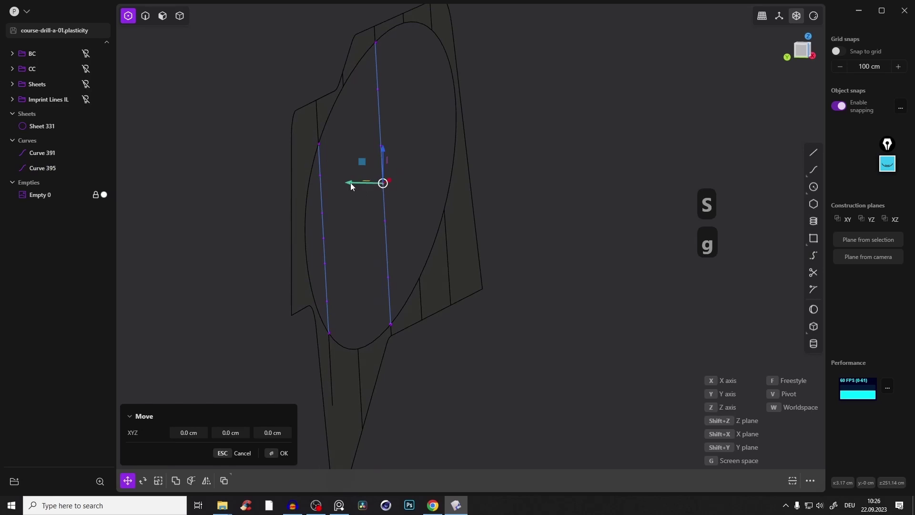
pyautogui.moveTo(425, 195)
pyautogui.mouseDown(button='middle')
pyautogui.moveTo(470, 206)
pyautogui.moveTo(479, 199)
pyautogui.moveTo(397, 77)
pyautogui.mouseUp(button='middle')
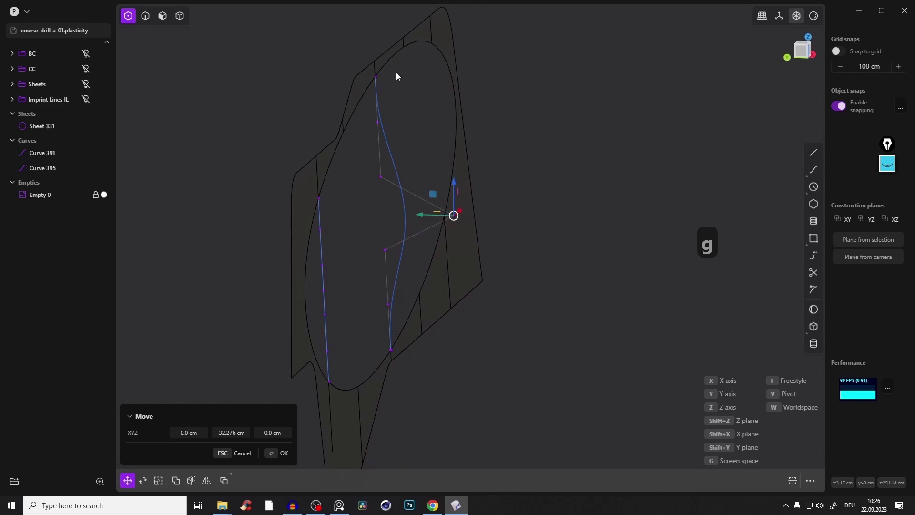
pyautogui.moveTo(430, 256); pyautogui.dragTo(472, 265, button='middle')
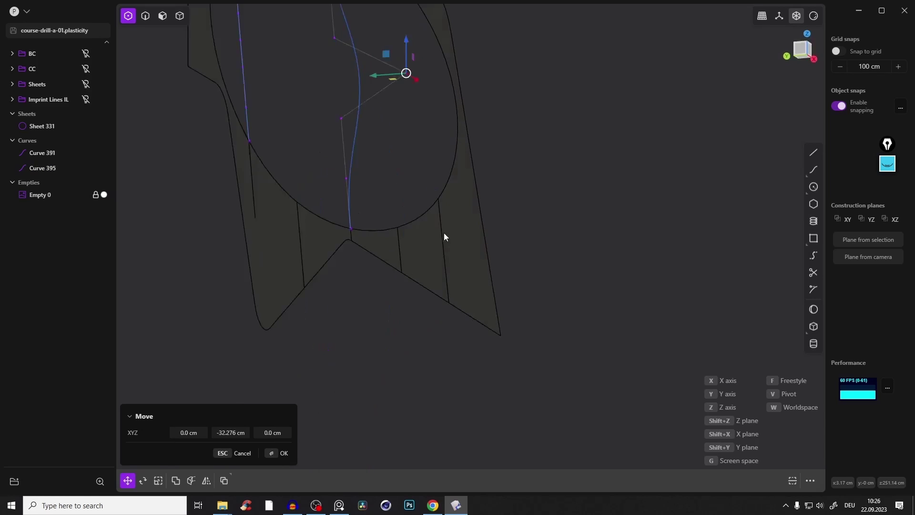
pyautogui.click(801, 55)
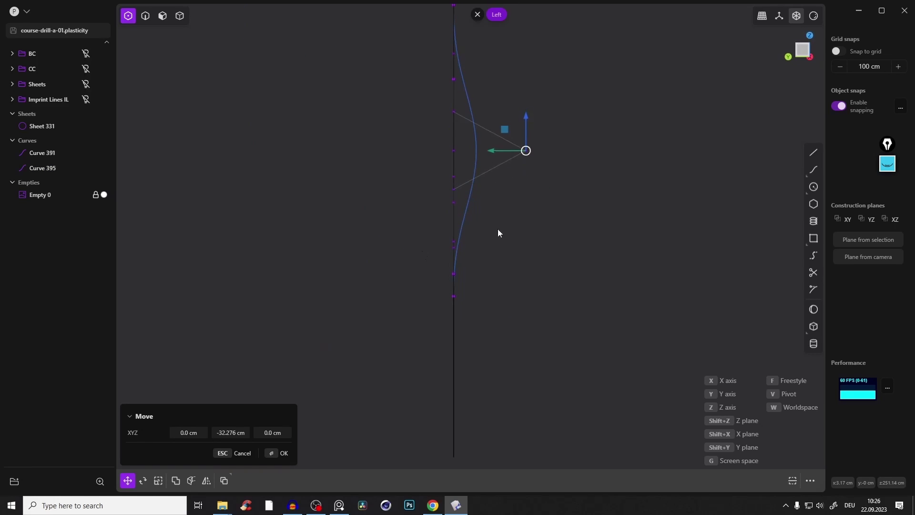
pyautogui.click(334, 507)
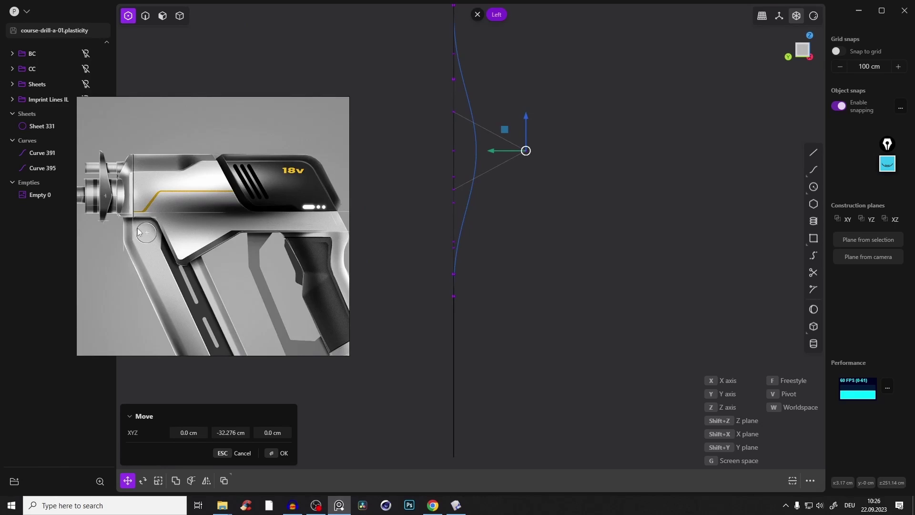
pyautogui.click(339, 505)
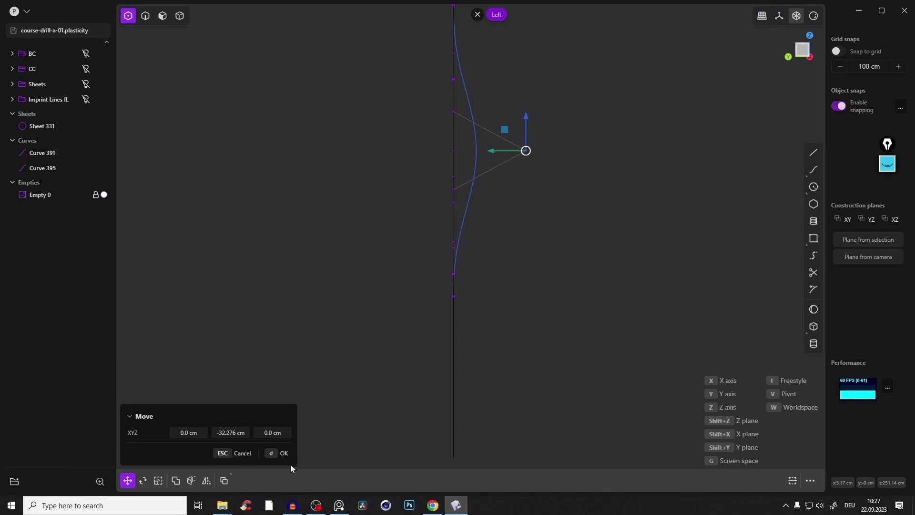
pyautogui.press('Return')
pyautogui.scroll(2, 475, 101)
pyautogui.scroll(1, 446, 188)
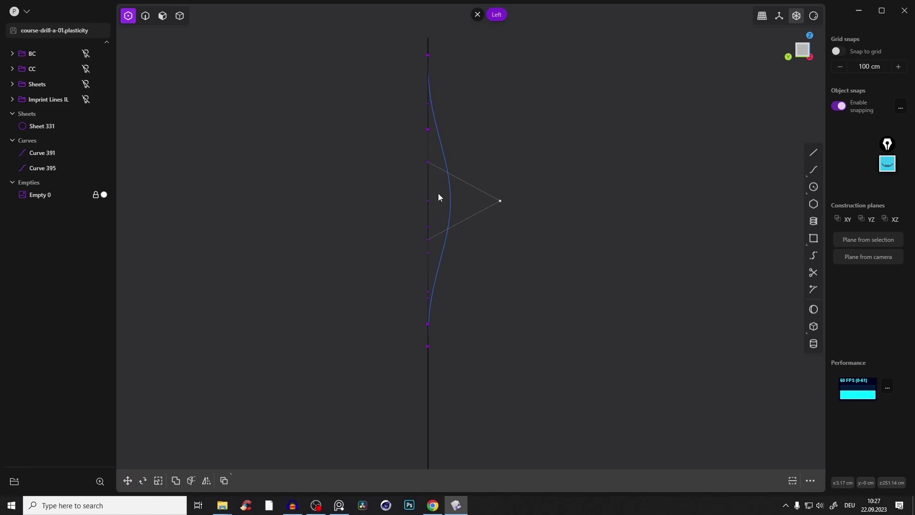
# Step: Move the middle control points again to refine the outward bulge
pyautogui.moveTo(449, 190); pyautogui.dragTo(351, 200, button='middle')
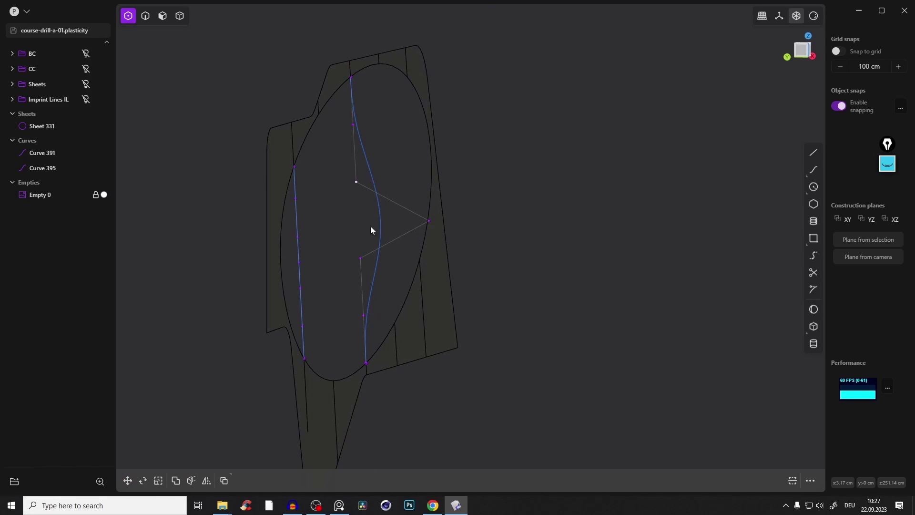
pyautogui.press('g')
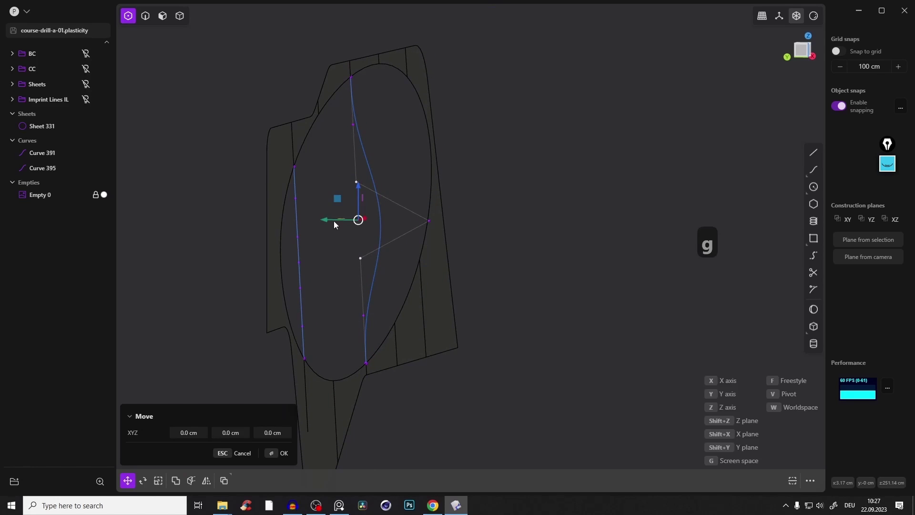
pyautogui.moveTo(375, 188)
pyautogui.mouseDown(button='middle')
pyautogui.moveTo(388, 173)
pyautogui.moveTo(431, 175)
pyautogui.mouseUp(button='middle')
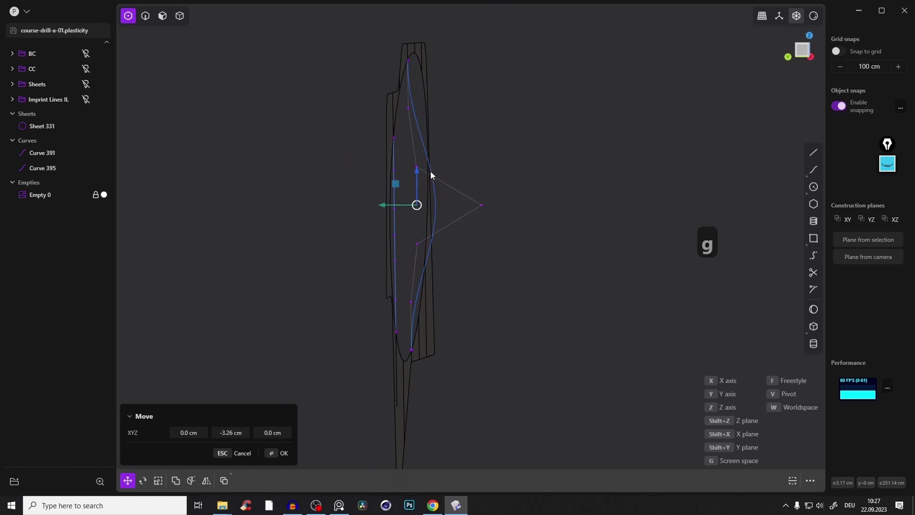
pyautogui.click(285, 452)
pyautogui.press('2')
# Step: Bridge the oval's top edge and a lower edge with a third curve
pyautogui.moveTo(440, 134); pyautogui.dragTo(330, 63, button='middle')
pyautogui.press('2')
pyautogui.click(330, 64)
pyautogui.press('f')
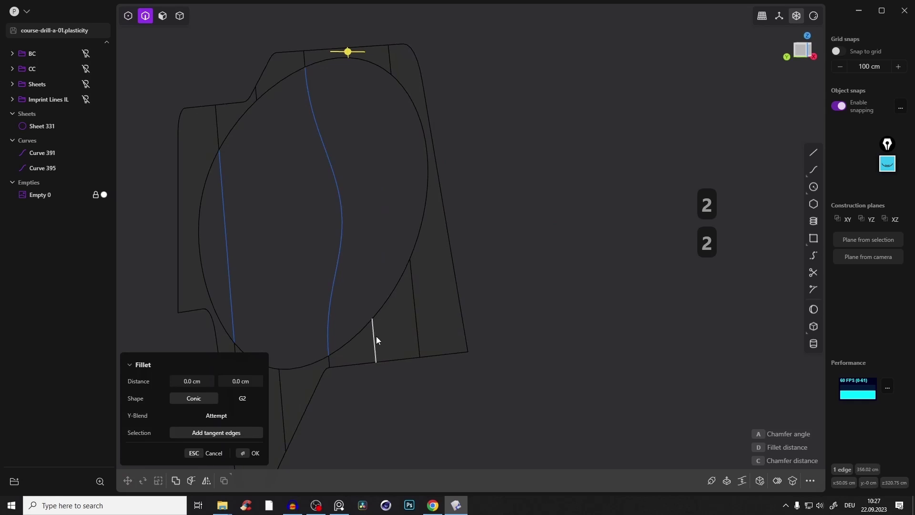
pyautogui.click(372, 338)
pyautogui.press('b')
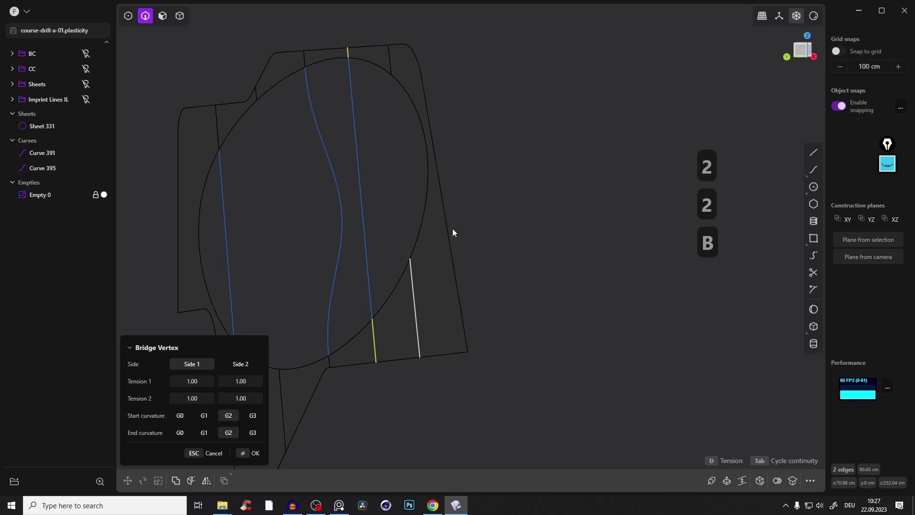
pyautogui.press('1')
pyautogui.click(371, 229)
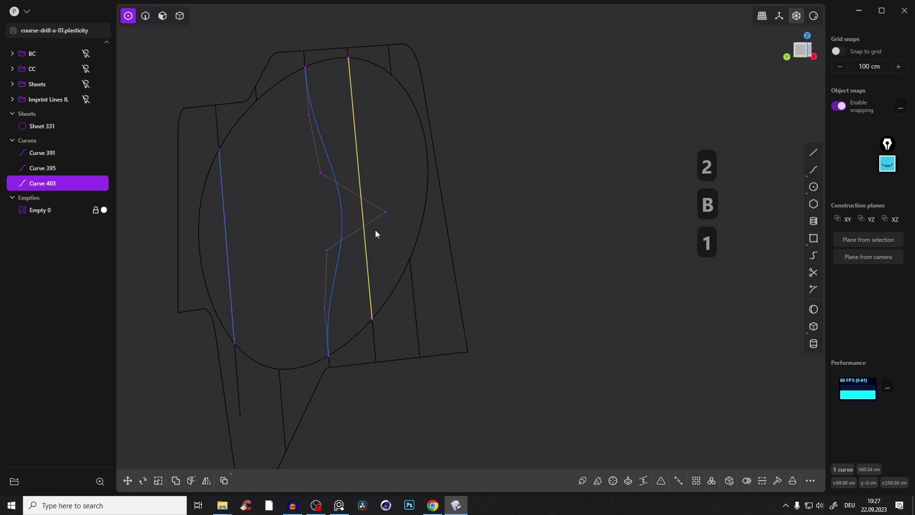
# Step: Push the third curve's middle control points outward in Left view
pyautogui.press('s')
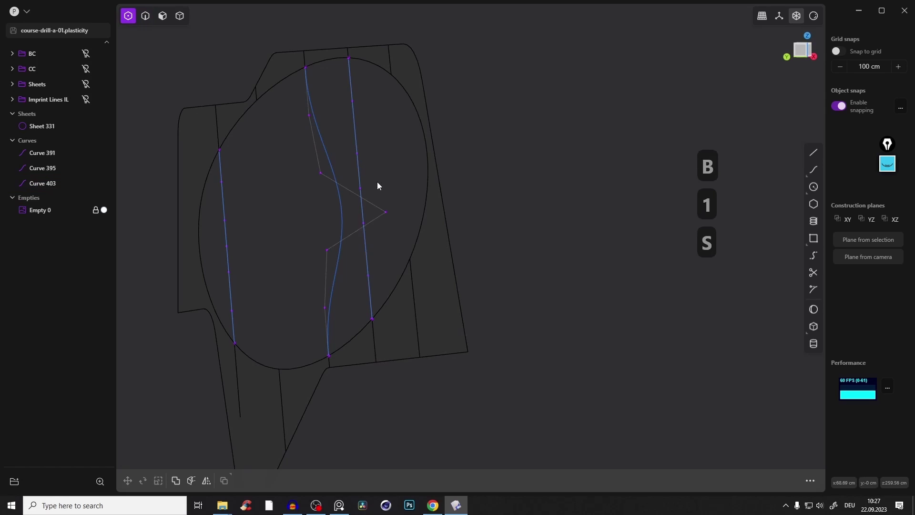
pyautogui.moveTo(382, 204); pyautogui.dragTo(378, 188, button='middle')
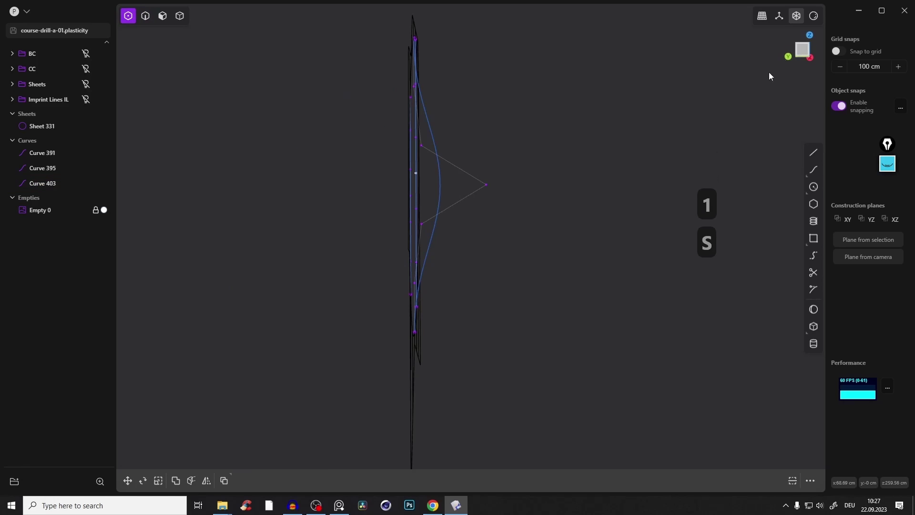
pyautogui.click(802, 51)
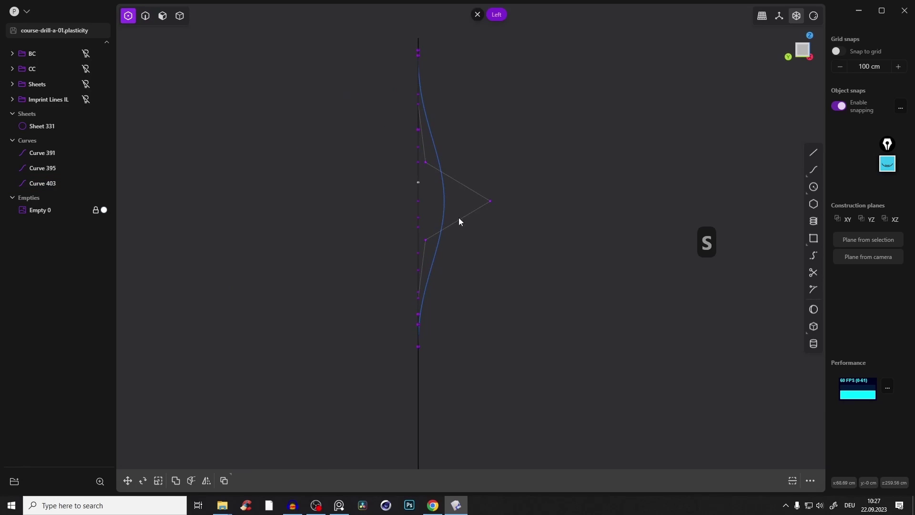
pyautogui.press('g')
pyautogui.moveTo(389, 183); pyautogui.dragTo(427, 187)
pyautogui.moveTo(444, 207)
pyautogui.mouseDown(button='middle')
pyautogui.moveTo(217, 213)
pyautogui.moveTo(495, 171)
pyautogui.mouseUp(button='middle')
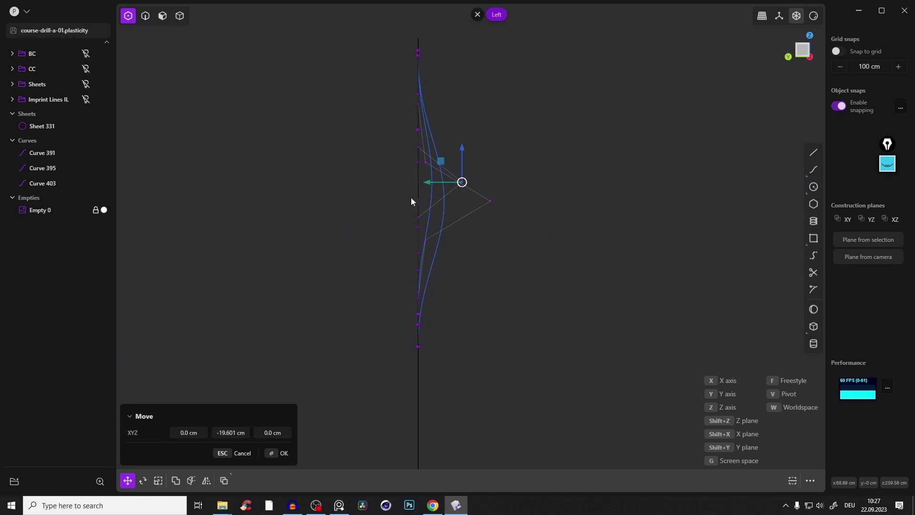
pyautogui.moveTo(428, 183); pyautogui.dragTo(453, 182)
pyautogui.press('Return')
# Step: Select another control point and shift it slightly along the axis
pyautogui.moveTo(453, 183); pyautogui.dragTo(344, 161, button='middle')
pyautogui.click(346, 166)
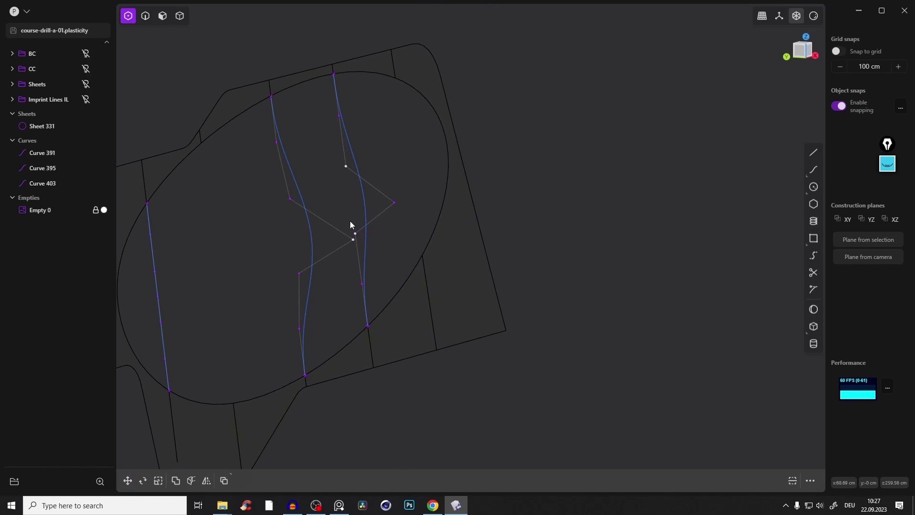
pyautogui.moveTo(374, 229); pyautogui.dragTo(300, 138, button='middle')
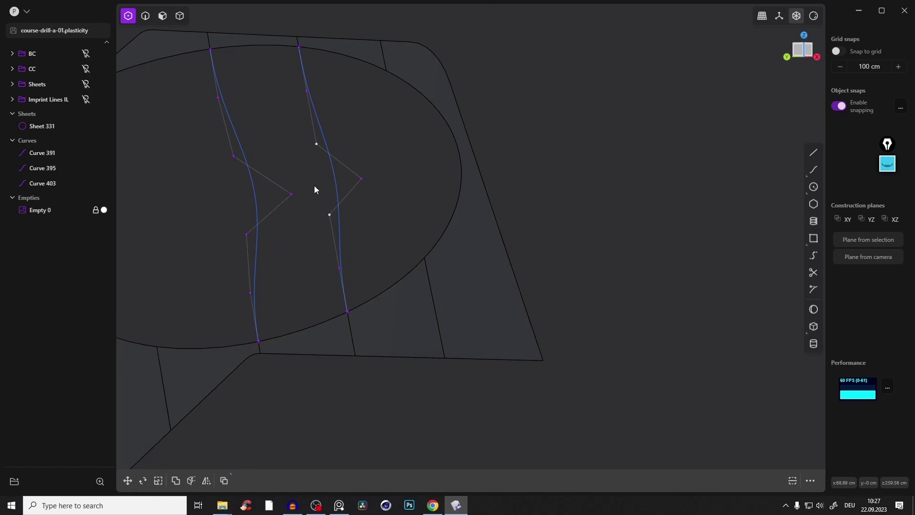
pyautogui.press('g')
pyautogui.moveTo(341, 162); pyautogui.dragTo(345, 210, button='middle')
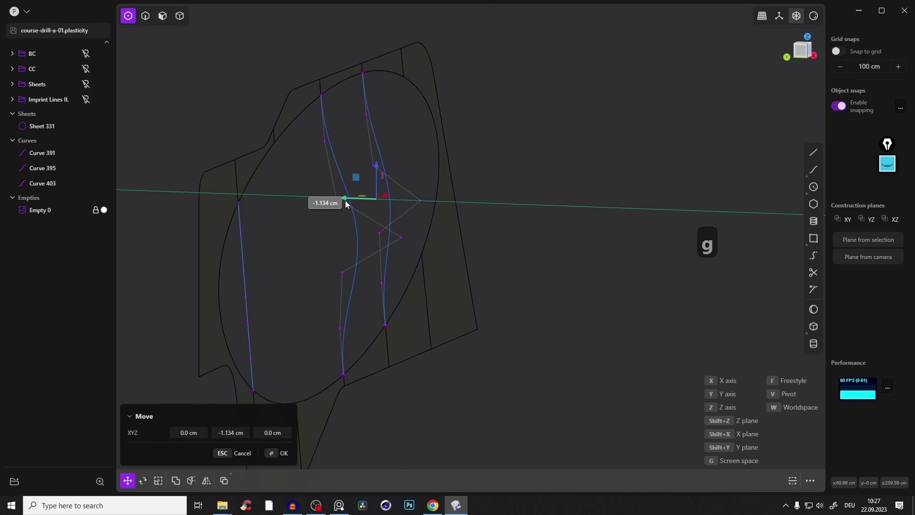
pyautogui.click(279, 453)
# Step: Bridge the oval's top edge to the lower-right edge with a fourth curve
pyautogui.press('2')
pyautogui.click(401, 74)
pyautogui.press('f')
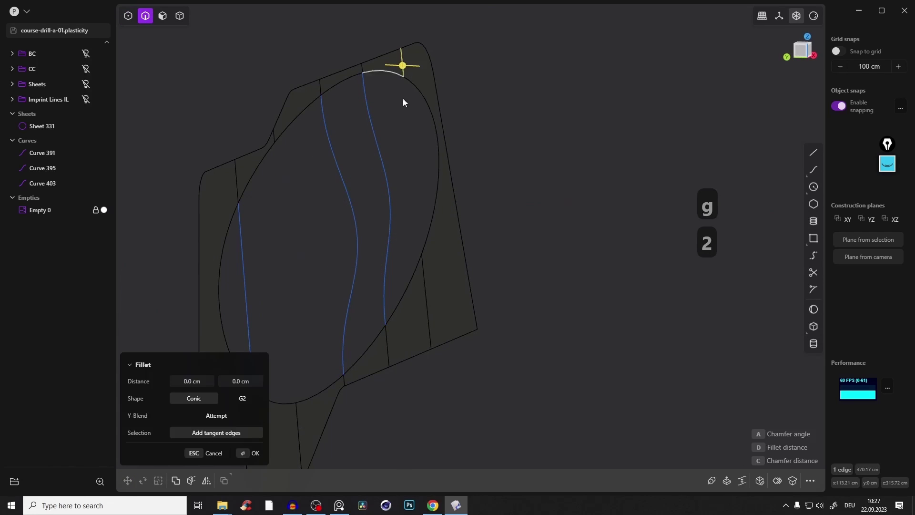
pyautogui.keyDown('shift'); pyautogui.click(426, 300); pyautogui.keyUp('shift')
pyautogui.press('b')
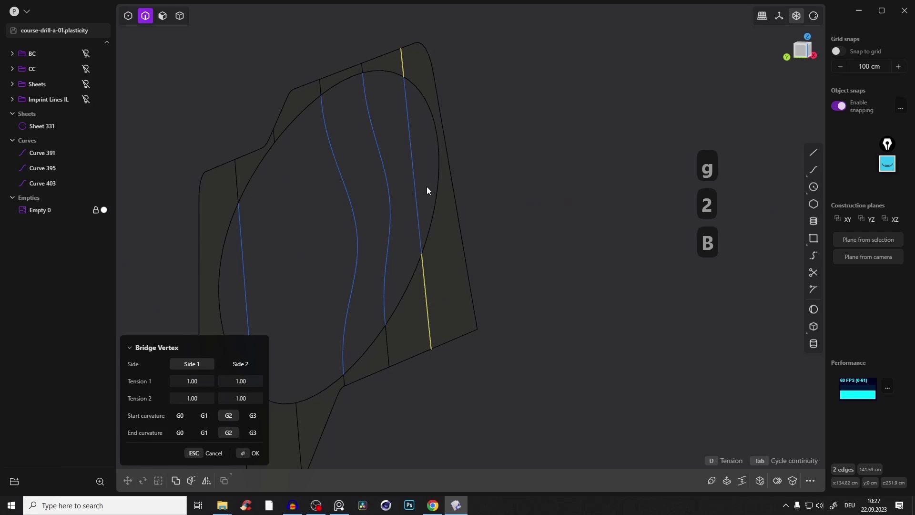
pyautogui.press('Return')
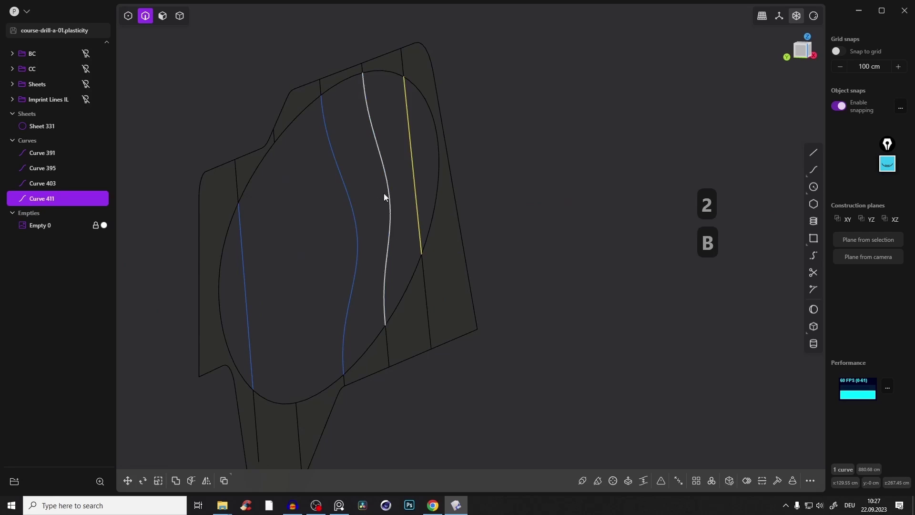
# Step: Push the fourth curve's middle control points outward in Left view
pyautogui.press('s')
pyautogui.click(797, 49)
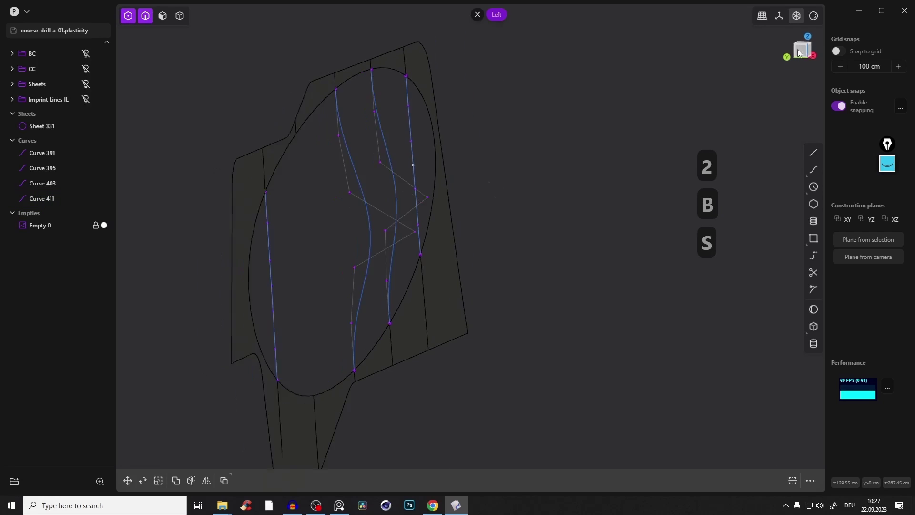
pyautogui.press('g')
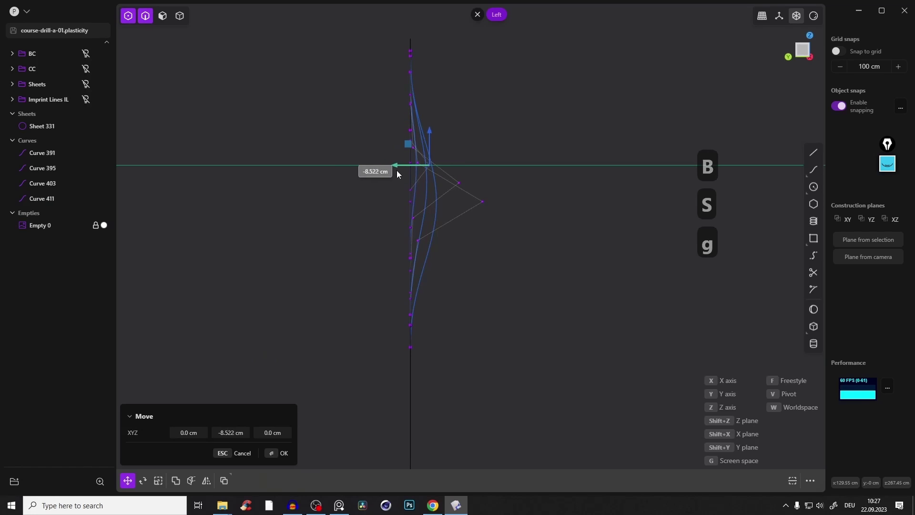
pyautogui.click(398, 171)
pyautogui.moveTo(344, 250)
pyautogui.mouseDown(button='middle')
pyautogui.moveTo(433, 147)
pyautogui.moveTo(433, 207)
pyautogui.moveTo(203, 214)
pyautogui.moveTo(445, 201)
pyautogui.mouseUp(button='middle')
pyautogui.press('Return')
pyautogui.press('2')
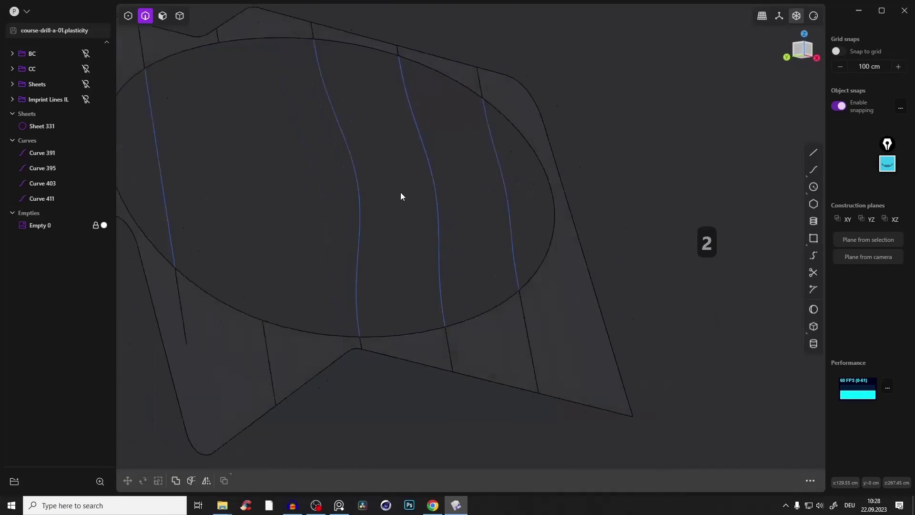
# Step: Select the two leftmost edges for the next bridge curve
pyautogui.moveTo(442, 195)
pyautogui.mouseDown(button='middle')
pyautogui.moveTo(400, 207)
pyautogui.moveTo(430, 131)
pyautogui.mouseUp(button='middle')
pyautogui.press('2')
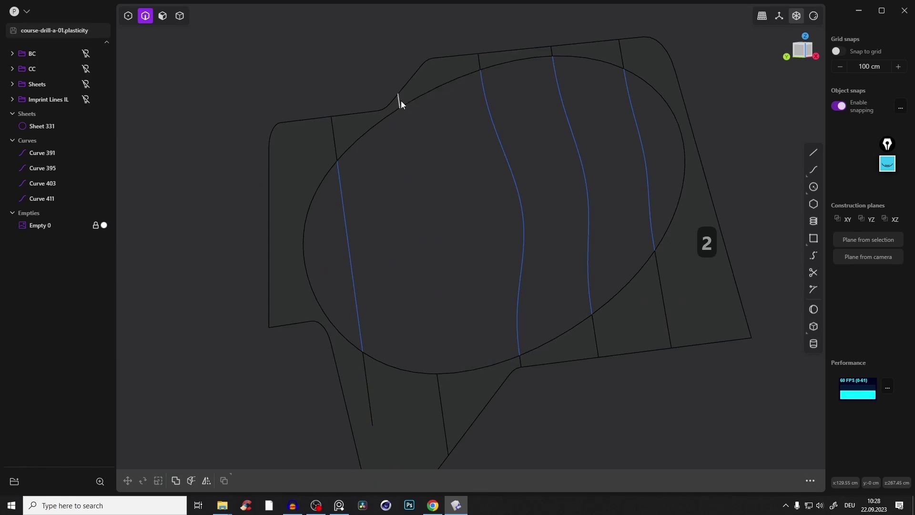
pyautogui.click(399, 101)
pyautogui.keyDown('shift'); pyautogui.click(439, 401); pyautogui.keyUp('shift')
pyautogui.press('f')
# Step: Create bridge Curve 417 and bulge its middle control points outward in Left view
pyautogui.press('b')
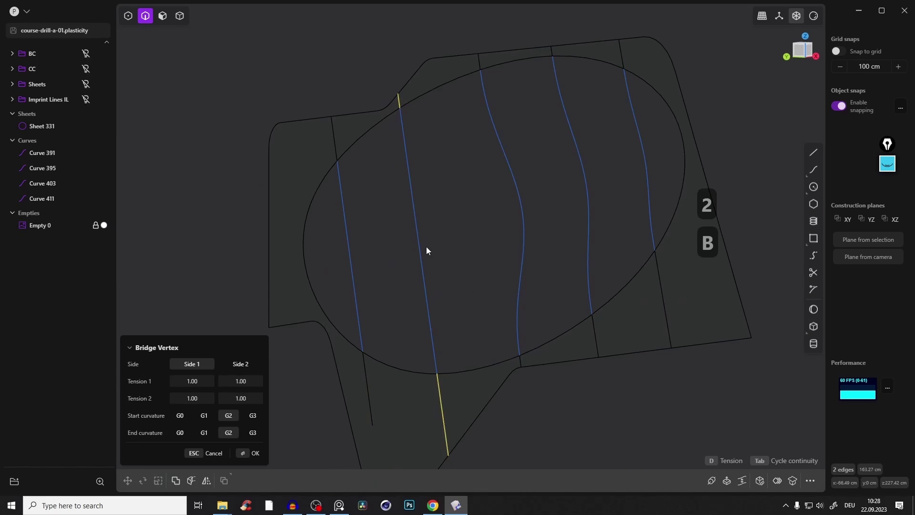
pyautogui.press('Return')
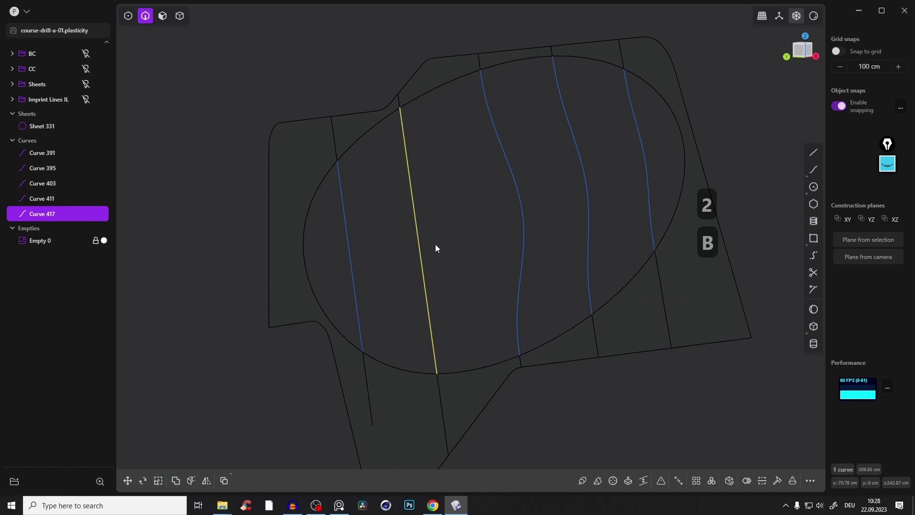
pyautogui.press('s')
pyautogui.press('g')
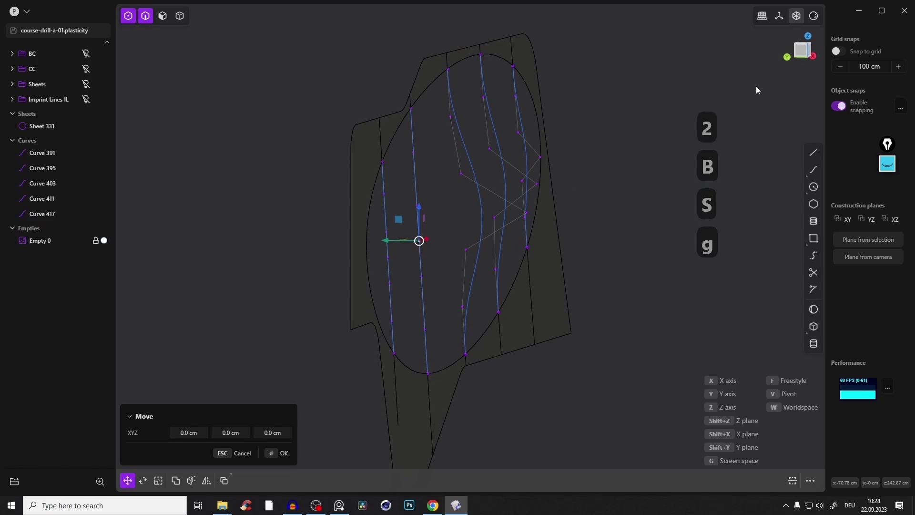
pyautogui.click(801, 50)
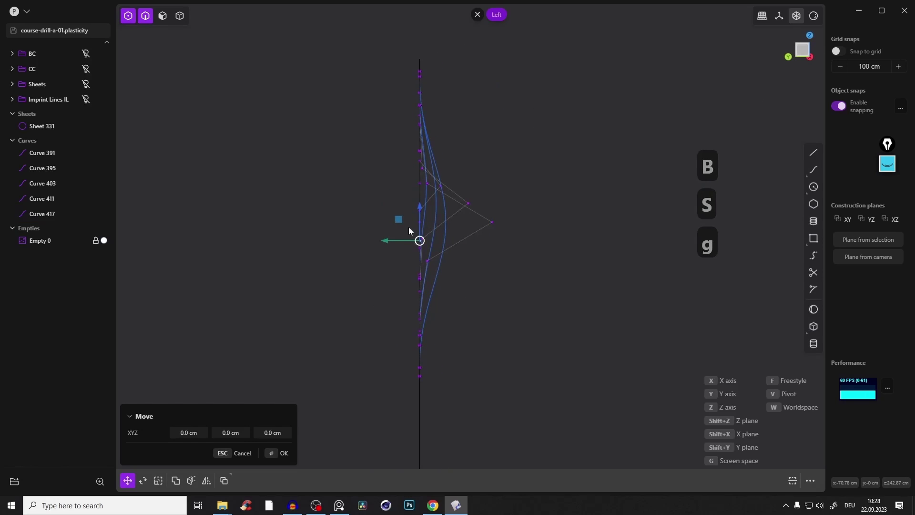
pyautogui.click(420, 267)
pyautogui.click(275, 458)
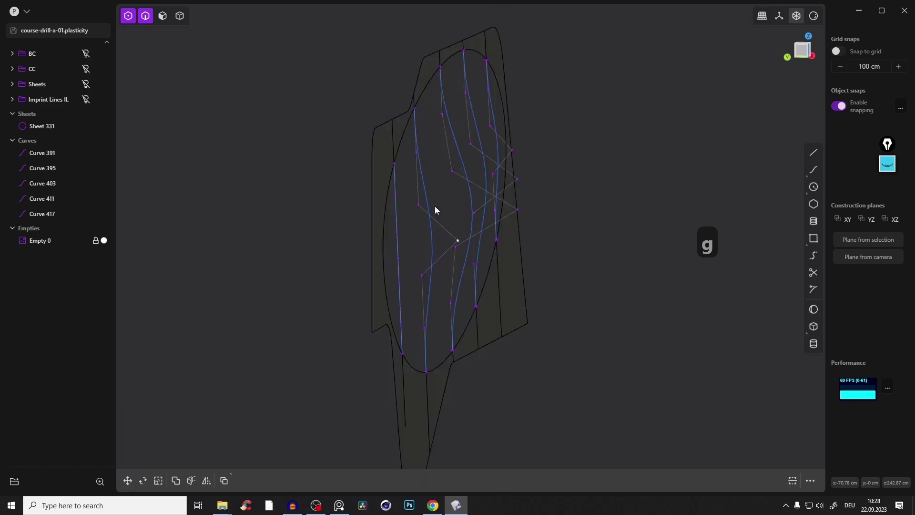
# Step: Move further control points outward so Curve 417 matches the other bulges
pyautogui.moveTo(435, 206); pyautogui.dragTo(415, 168, button='middle')
pyautogui.click(419, 202)
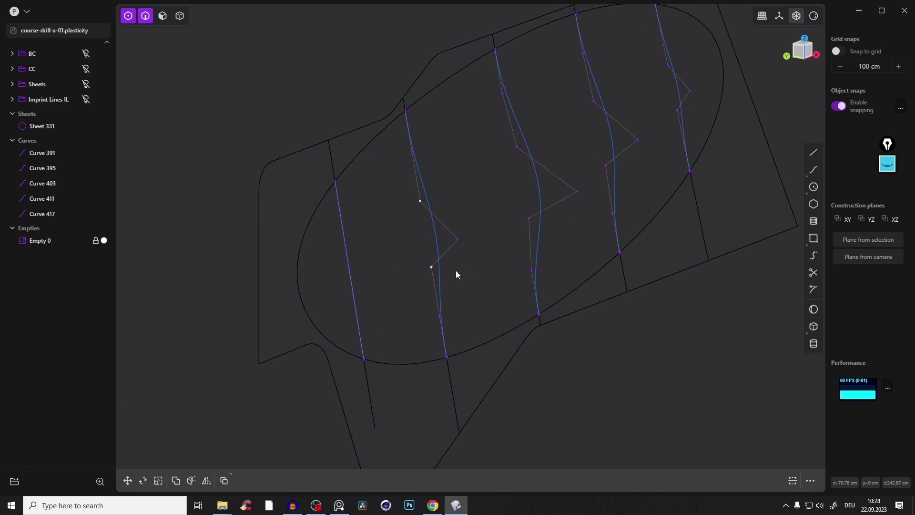
pyautogui.press('g')
pyautogui.click(424, 219)
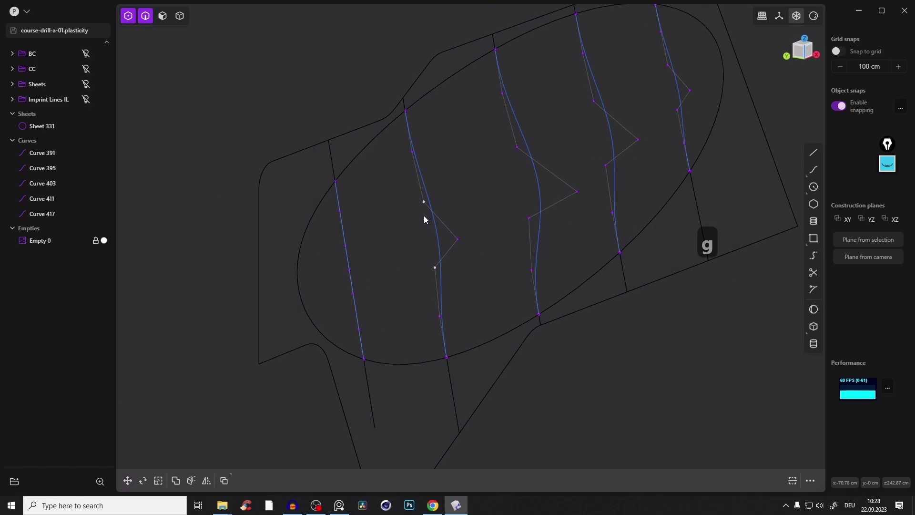
pyautogui.moveTo(347, 286); pyautogui.dragTo(389, 268, button='middle')
pyautogui.press('g')
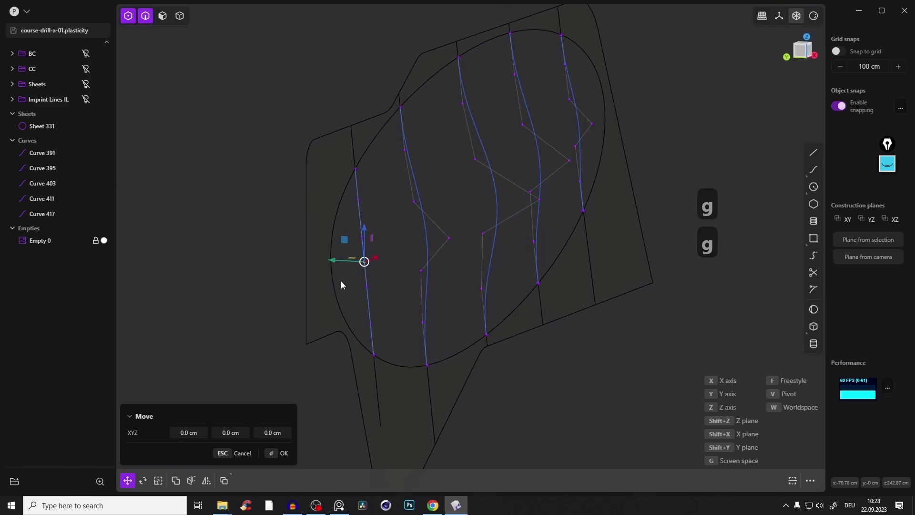
pyautogui.click(338, 271)
pyautogui.moveTo(369, 250)
pyautogui.mouseDown(button='middle')
pyautogui.moveTo(445, 235)
pyautogui.moveTo(689, 118)
pyautogui.mouseUp(button='middle')
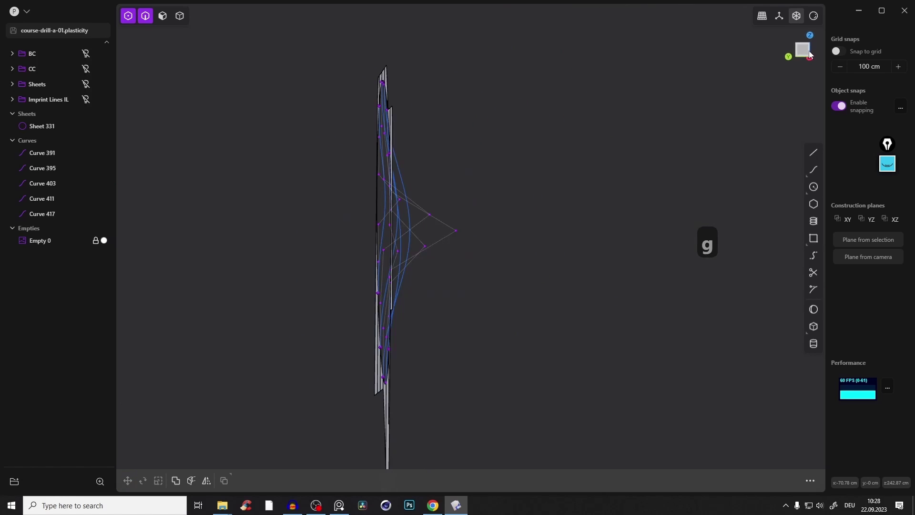
# Step: Leave point editing, check the bulge, and select the rightmost curve
pyautogui.moveTo(399, 225); pyautogui.dragTo(342, 218, button='middle')
pyautogui.press('2')
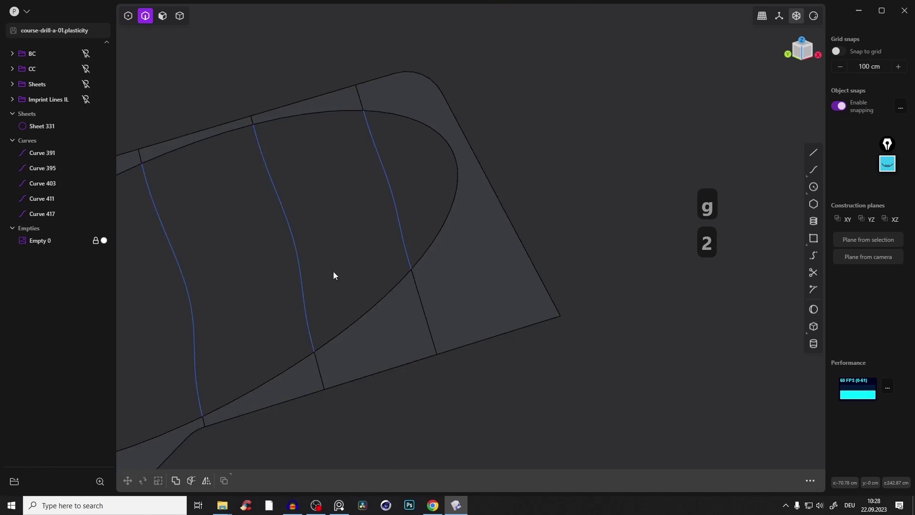
pyautogui.moveTo(334, 271)
pyautogui.mouseDown(button='middle')
pyautogui.moveTo(570, 220)
pyautogui.moveTo(527, 259)
pyautogui.moveTo(577, 142)
pyautogui.moveTo(557, 159)
pyautogui.moveTo(363, 176)
pyautogui.mouseUp(button='middle')
pyautogui.press('2')
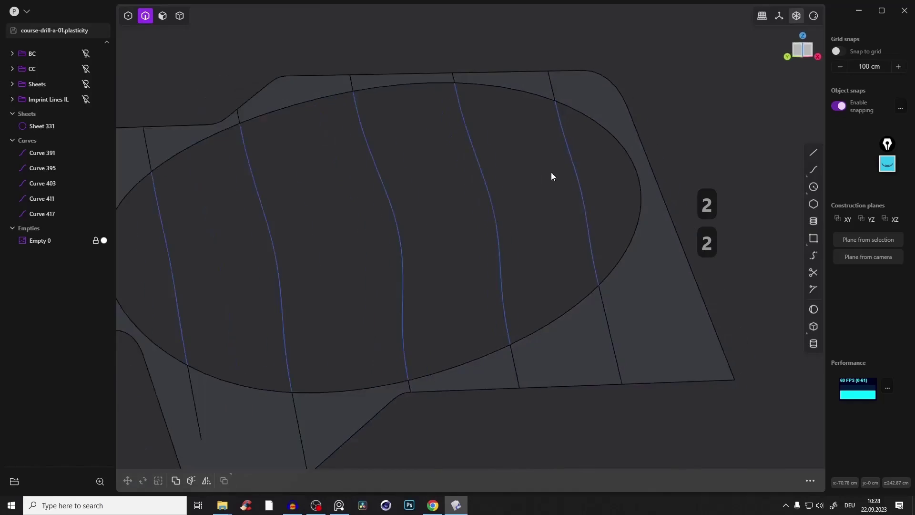
pyautogui.moveTo(551, 176)
pyautogui.mouseDown(button='middle')
pyautogui.moveTo(591, 164)
pyautogui.moveTo(561, 180)
pyautogui.moveTo(448, 194)
pyautogui.moveTo(569, 171)
pyautogui.mouseUp(button='middle')
pyautogui.press('2')
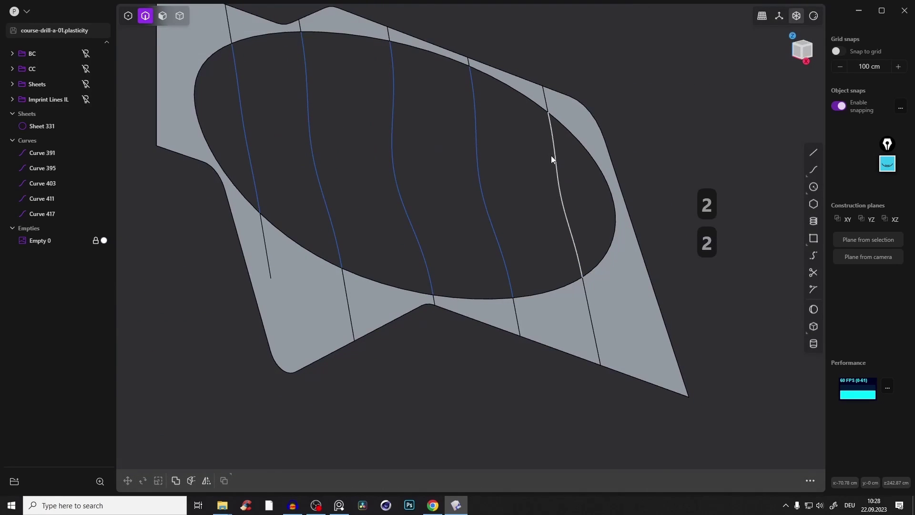
pyautogui.click(569, 220)
# Step: Add Curves 403, 395, 417 and 391, preview a loft through all five, then cancel
pyautogui.keyDown('shift'); pyautogui.click(473, 148); pyautogui.keyUp('shift')
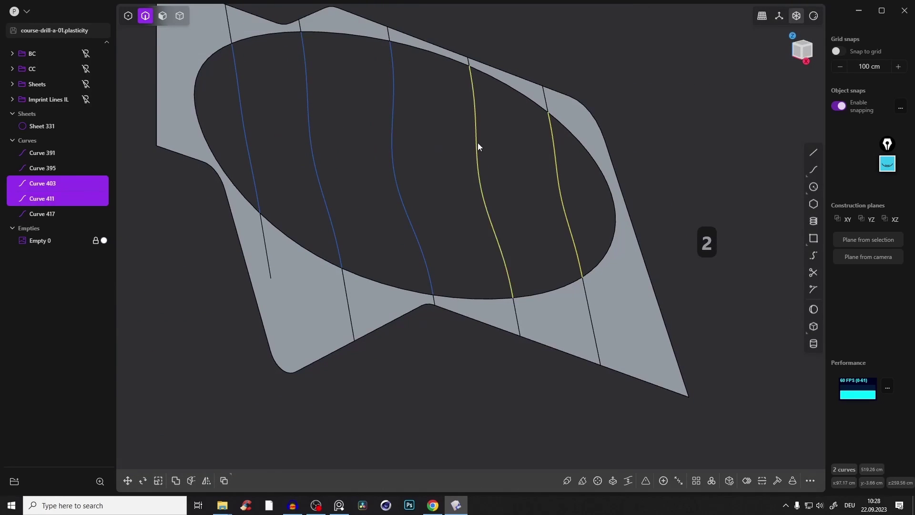
pyautogui.keyDown('shift'); pyautogui.click(391, 153); pyautogui.keyUp('shift')
pyautogui.keyDown('shift'); pyautogui.click(310, 139); pyautogui.keyUp('shift')
pyautogui.keyDown('shift'); pyautogui.click(245, 128); pyautogui.keyUp('shift')
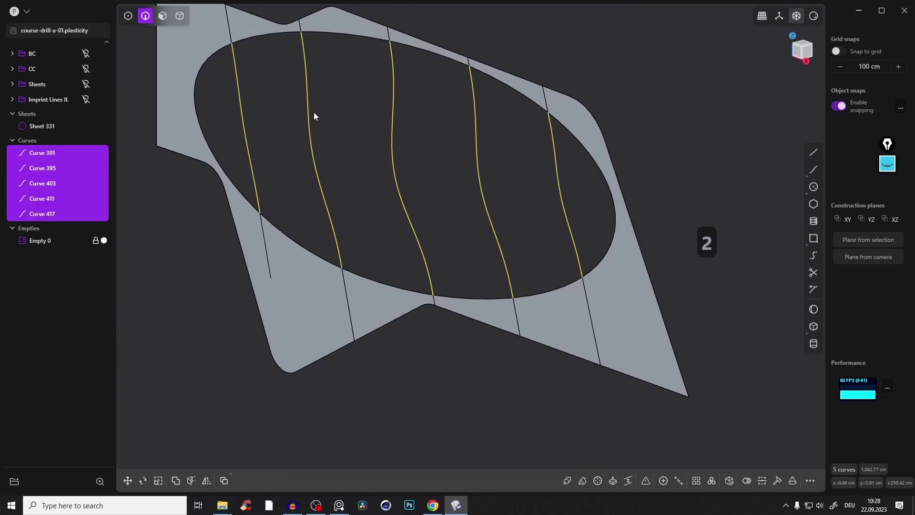
pyautogui.press('l')
pyautogui.moveTo(438, 188)
pyautogui.mouseDown(button='middle')
pyautogui.moveTo(371, 143)
pyautogui.moveTo(342, 155)
pyautogui.moveTo(545, 139)
pyautogui.moveTo(553, 156)
pyautogui.moveTo(461, 152)
pyautogui.moveTo(423, 135)
pyautogui.moveTo(363, 143)
pyautogui.moveTo(413, 165)
pyautogui.moveTo(427, 139)
pyautogui.moveTo(464, 214)
pyautogui.moveTo(411, 198)
pyautogui.moveTo(403, 208)
pyautogui.moveTo(476, 198)
pyautogui.moveTo(482, 213)
pyautogui.moveTo(441, 224)
pyautogui.moveTo(460, 209)
pyautogui.mouseUp(button='middle')
pyautogui.scroll(3, 460, 210)
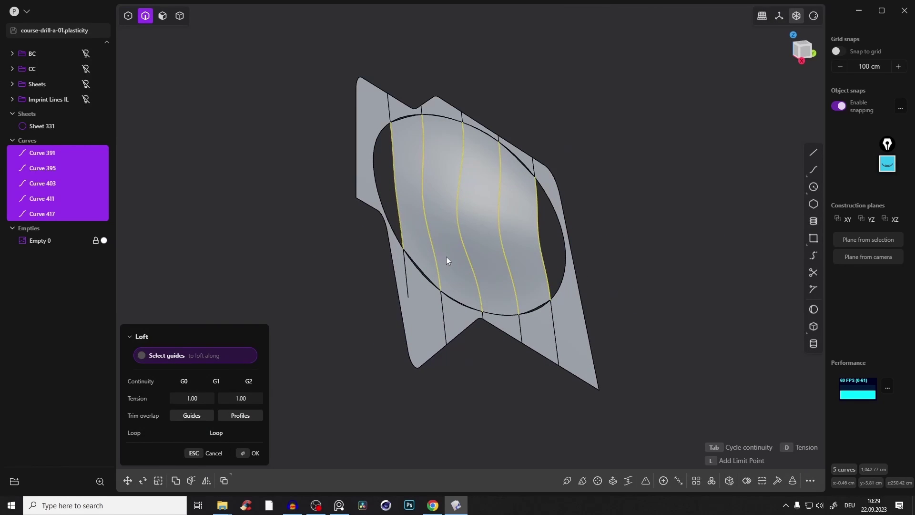
pyautogui.press('Escape')
pyautogui.press('Escape')
# Step: Show the curves' control points and nudge two points on the right curve in depth
pyautogui.press('1')
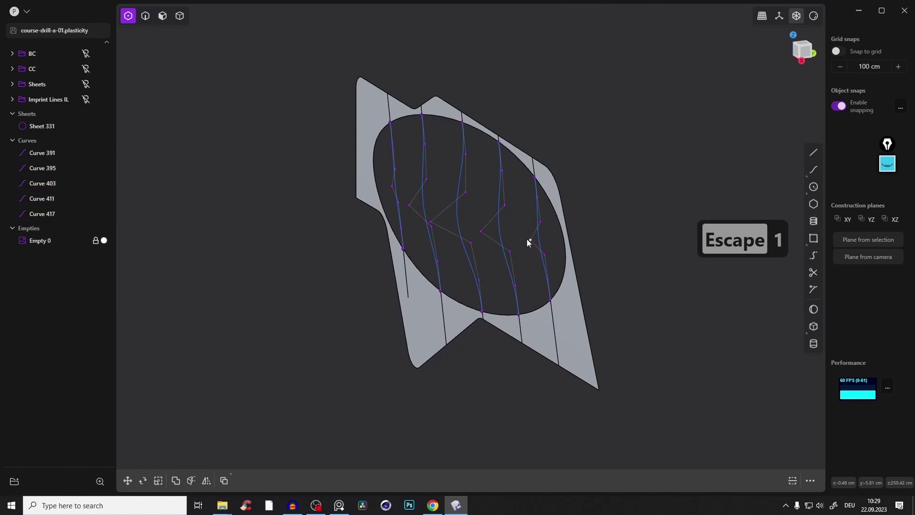
pyautogui.moveTo(527, 239); pyautogui.dragTo(491, 275, button='middle')
pyautogui.scroll(3, 491, 275)
pyautogui.moveTo(487, 189); pyautogui.dragTo(523, 268)
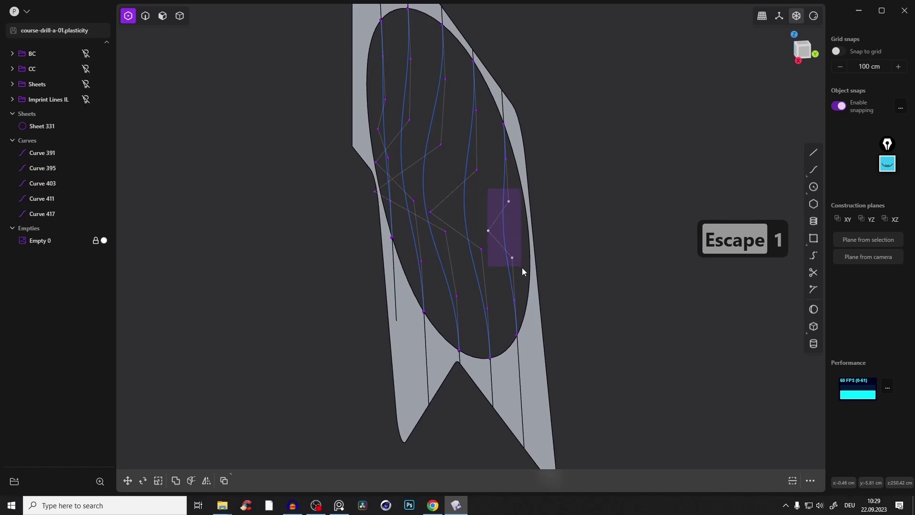
pyautogui.moveTo(522, 267); pyautogui.dragTo(544, 199, button='middle')
pyautogui.press('g')
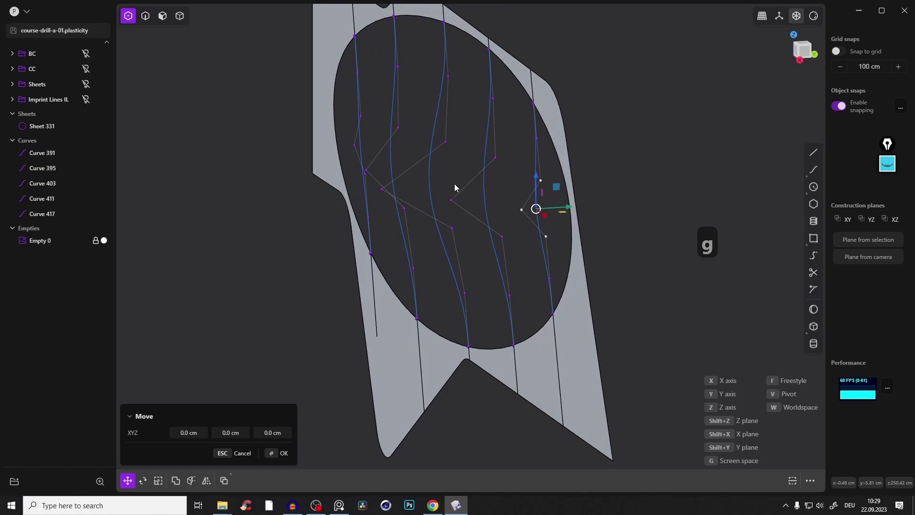
pyautogui.press('Escape')
pyautogui.moveTo(478, 131); pyautogui.dragTo(511, 255)
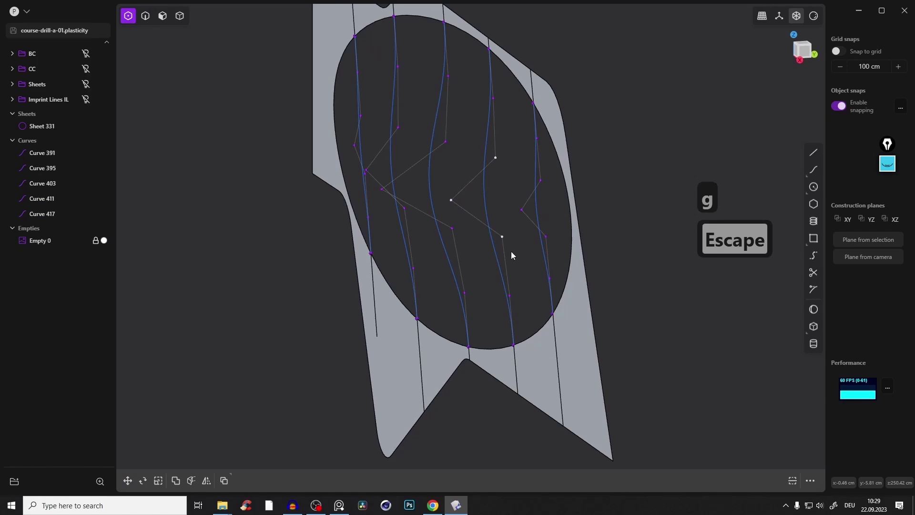
pyautogui.press('g')
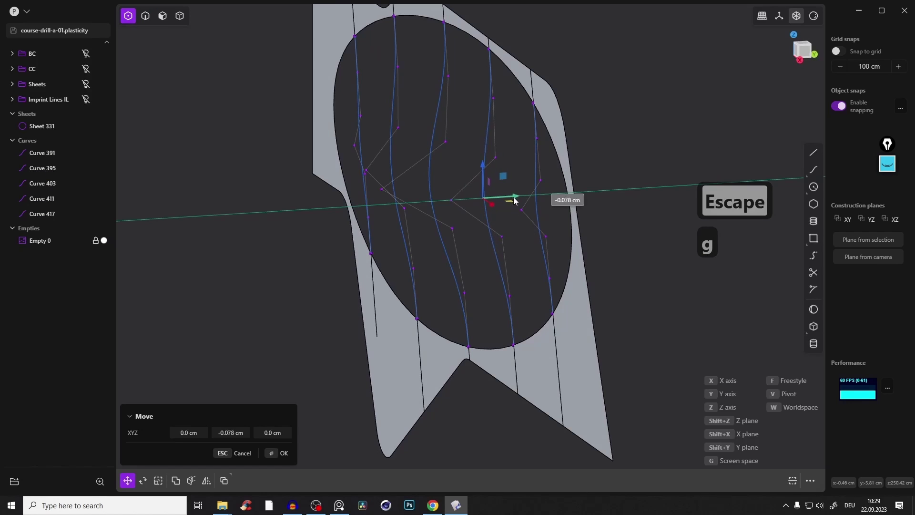
pyautogui.click(480, 205)
# Step: Move two middle control points to even out the bulge across the oval
pyautogui.moveTo(440, 187); pyautogui.dragTo(395, 171, button='middle')
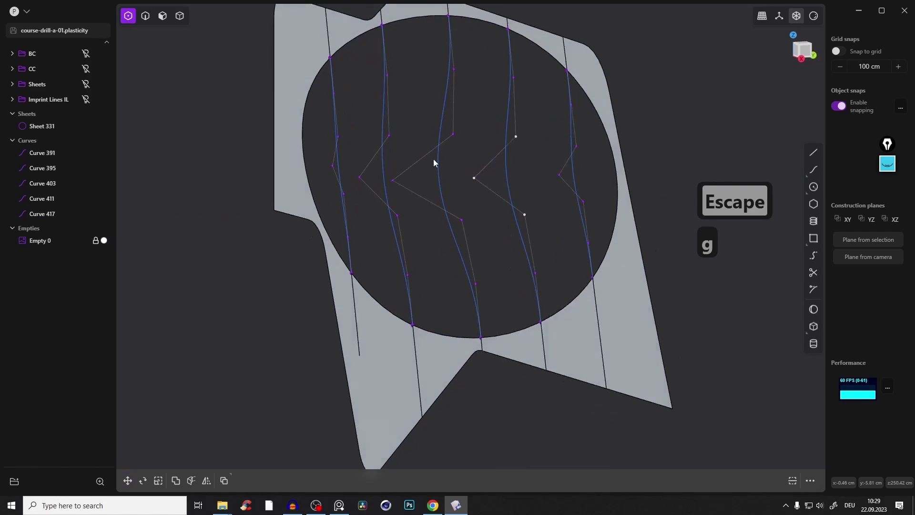
pyautogui.click(398, 187)
pyautogui.keyDown('shift'); pyautogui.click(456, 139); pyautogui.keyUp('shift')
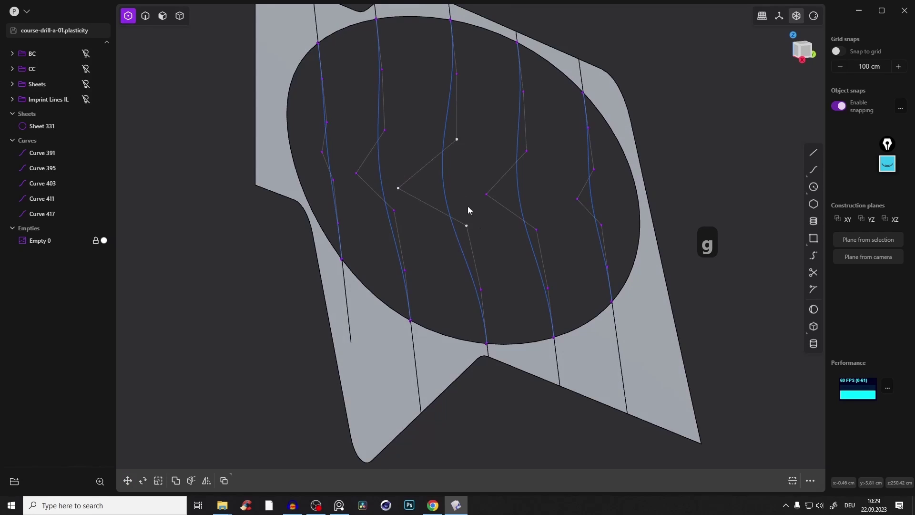
pyautogui.press('g')
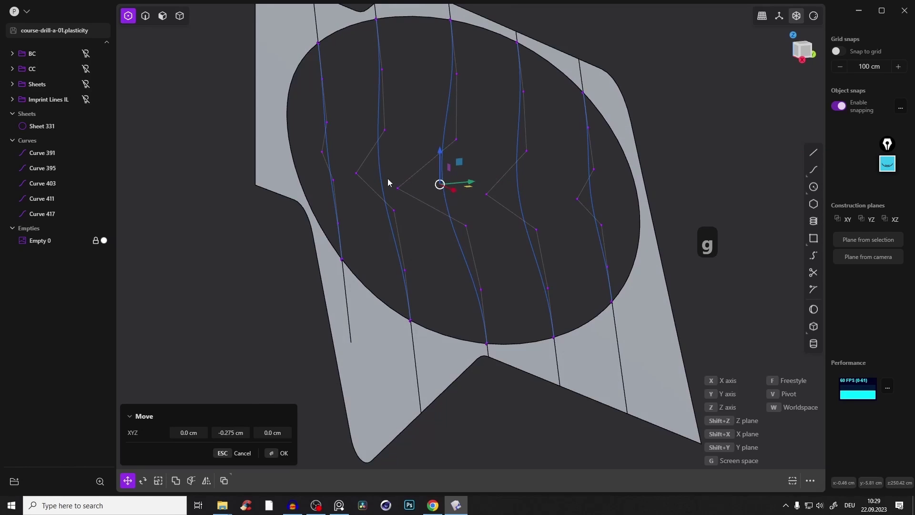
pyautogui.click(468, 187)
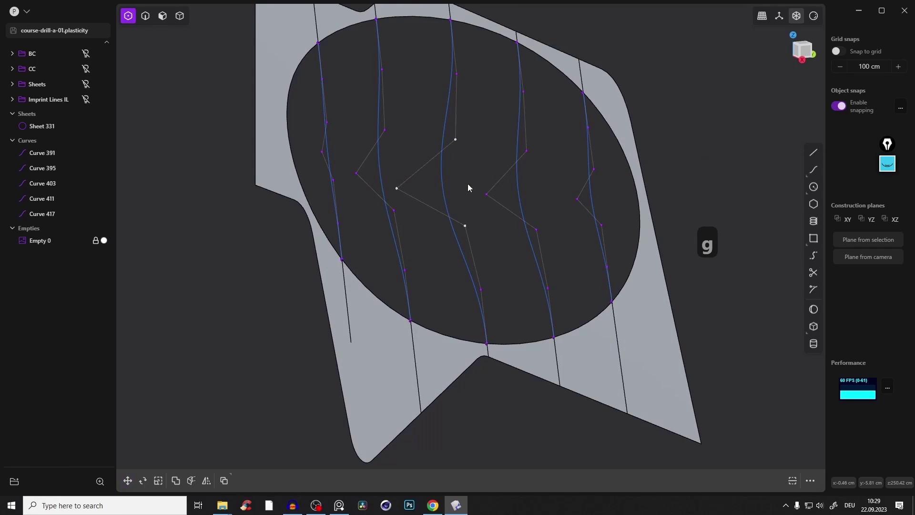
pyautogui.moveTo(468, 187); pyautogui.dragTo(410, 145, button='middle')
pyautogui.press('g')
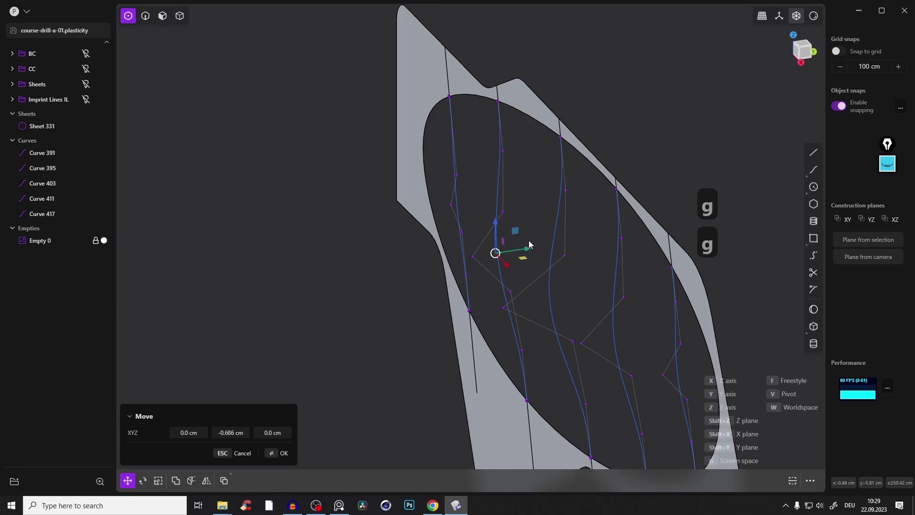
pyautogui.click(529, 240)
# Step: Check the reshaped curves against the nail gun reference image, then return to curve selection
pyautogui.moveTo(537, 242)
pyautogui.mouseDown(button='middle')
pyautogui.moveTo(451, 200)
pyautogui.moveTo(401, 322)
pyautogui.mouseUp(button='middle')
pyautogui.click(339, 504)
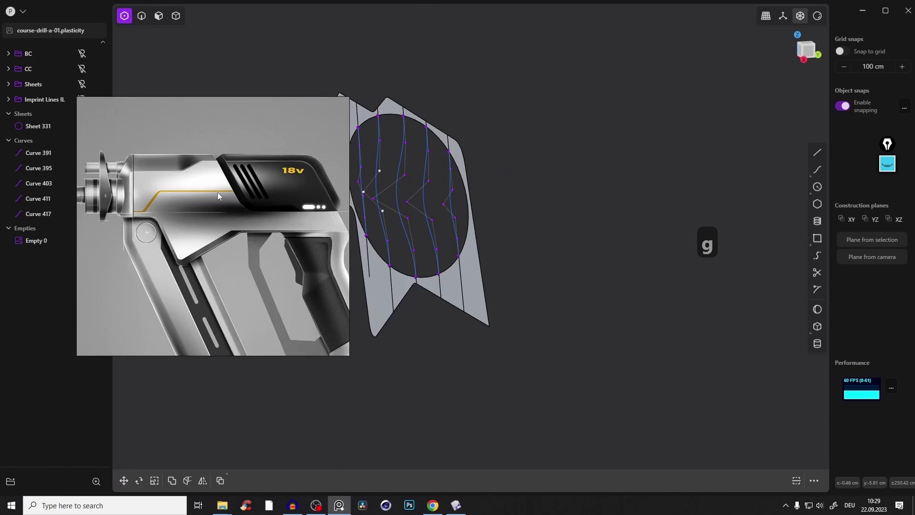
pyautogui.click(373, 483)
pyautogui.moveTo(344, 449); pyautogui.dragTo(567, 262, button='middle')
pyautogui.press('2')
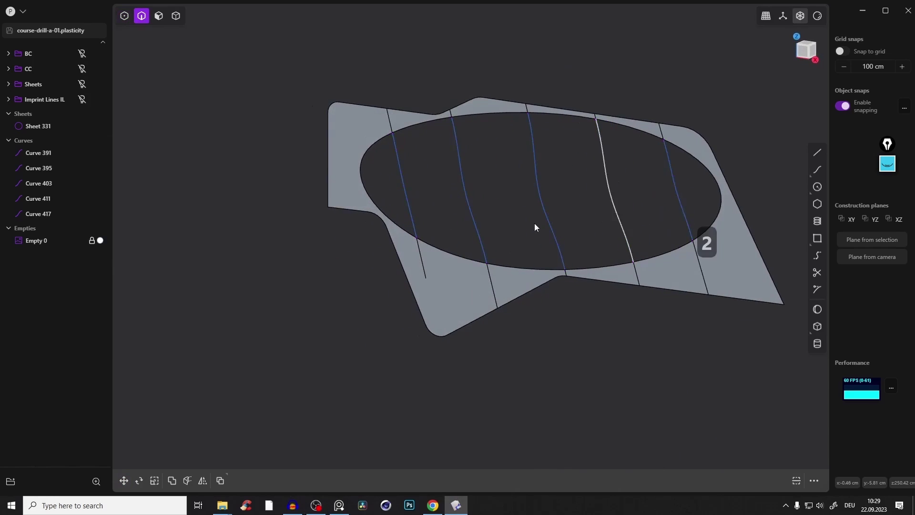
pyautogui.press('2')
# Step: Select the five bridge curves and start a loft, then abandon the first guide attempt
pyautogui.click(587, 241)
pyautogui.click(535, 236)
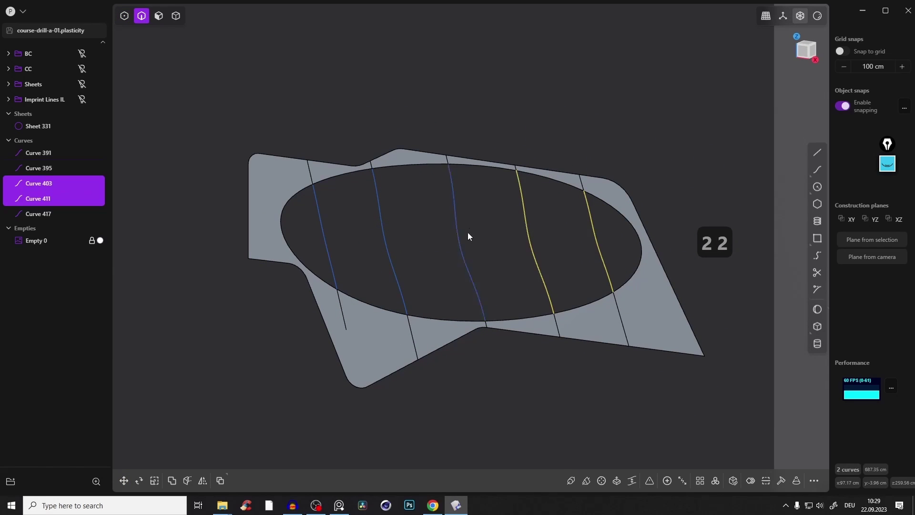
pyautogui.click(468, 233)
pyautogui.click(383, 244)
pyautogui.click(332, 236)
pyautogui.press('l')
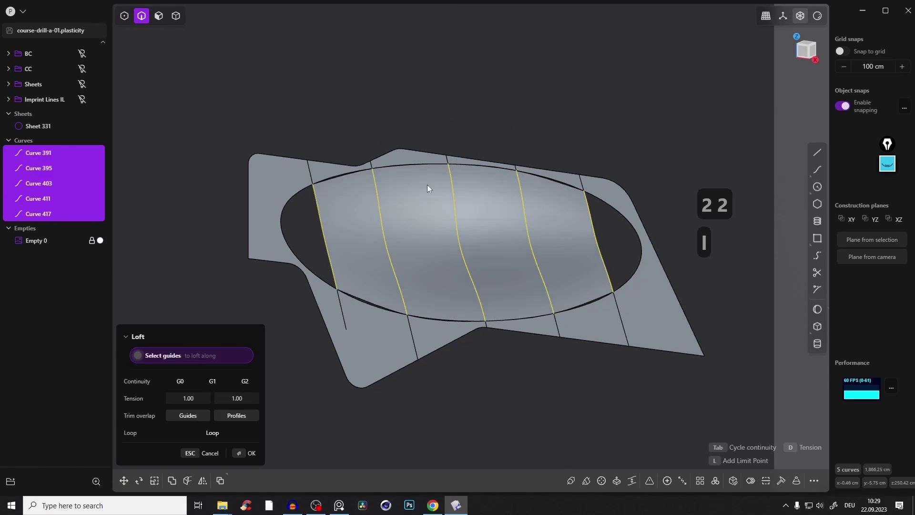
pyautogui.moveTo(445, 181)
pyautogui.mouseDown(button='middle')
pyautogui.moveTo(484, 231)
pyautogui.moveTo(425, 204)
pyautogui.moveTo(438, 246)
pyautogui.moveTo(472, 237)
pyautogui.moveTo(468, 188)
pyautogui.mouseUp(button='middle')
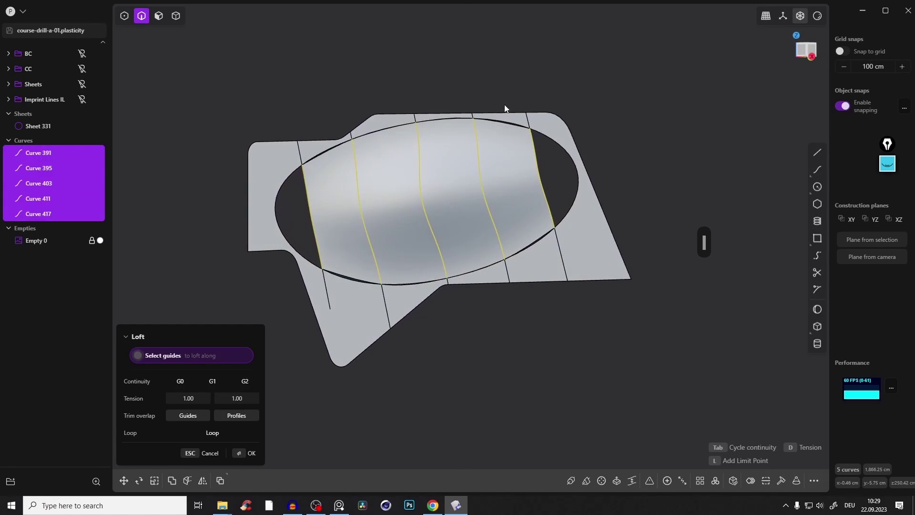
pyautogui.scroll(5, 482, 121)
pyautogui.click(494, 117)
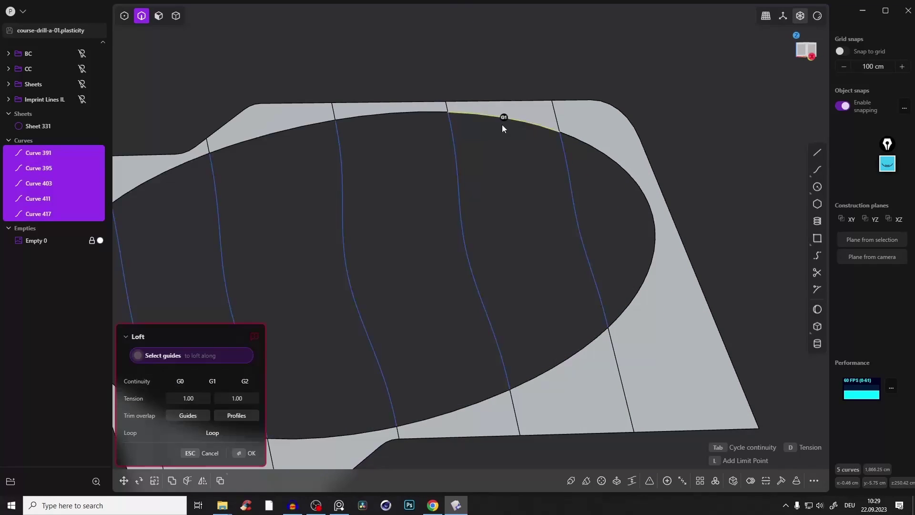
pyautogui.click(166, 171)
pyautogui.moveTo(310, 179)
pyautogui.mouseDown(button='middle')
pyautogui.moveTo(355, 152)
pyautogui.moveTo(371, 177)
pyautogui.moveTo(453, 186)
pyautogui.moveTo(479, 155)
pyautogui.mouseUp(button='middle')
pyautogui.press('z')
pyautogui.press('Escape')
# Step: Loft the five curves with the oval's top and lower edges as G2 guides, creating Sheet 435
pyautogui.press('l')
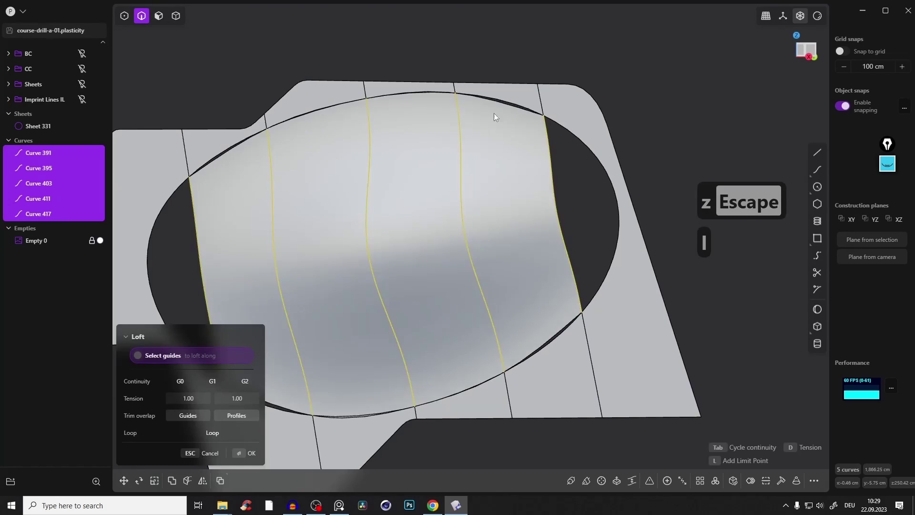
pyautogui.click(499, 98)
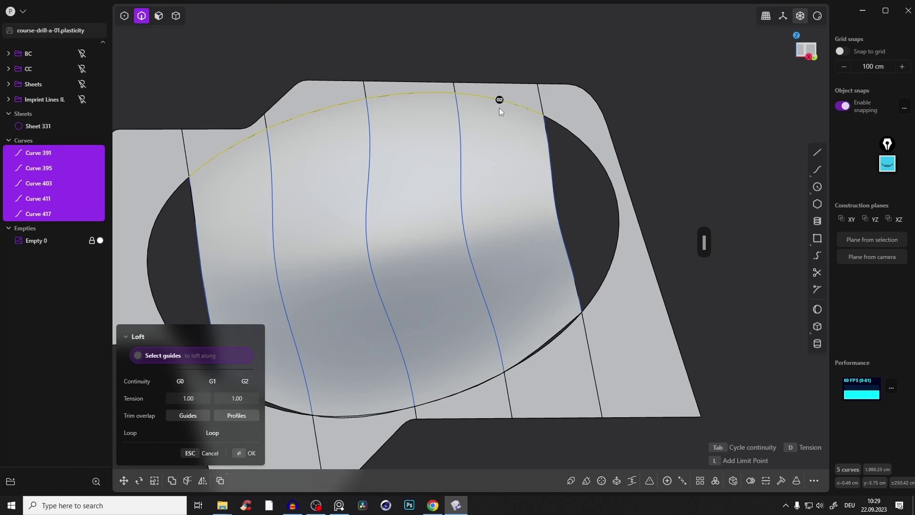
pyautogui.moveTo(499, 108)
pyautogui.mouseDown(button='middle')
pyautogui.moveTo(464, 110)
pyautogui.moveTo(510, 100)
pyautogui.moveTo(478, 98)
pyautogui.mouseUp(button='middle')
pyautogui.scroll(-3, 426, 236)
pyautogui.moveTo(426, 237)
pyautogui.mouseDown(button='middle')
pyautogui.moveTo(481, 172)
pyautogui.moveTo(560, 187)
pyautogui.moveTo(634, 216)
pyautogui.mouseUp(button='middle')
pyautogui.click(623, 208)
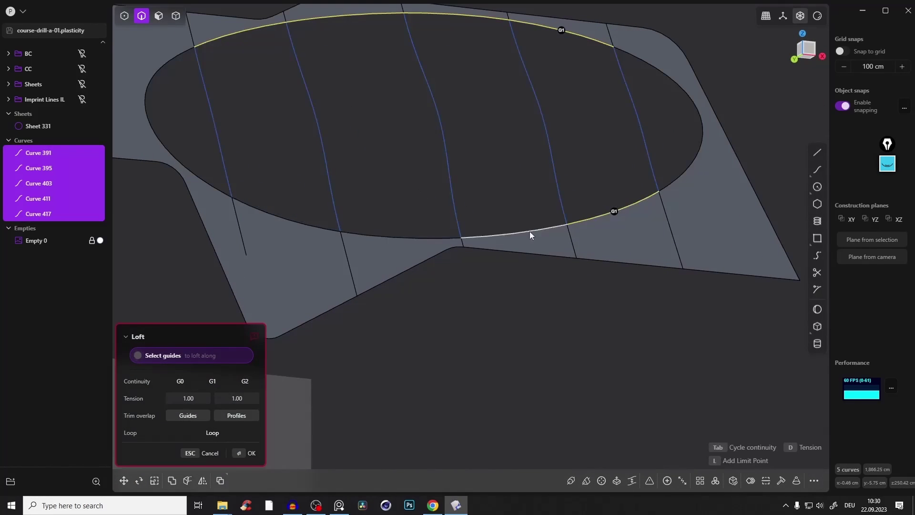
pyautogui.click(309, 225)
pyautogui.moveTo(615, 208); pyautogui.dragTo(549, 89, button='middle')
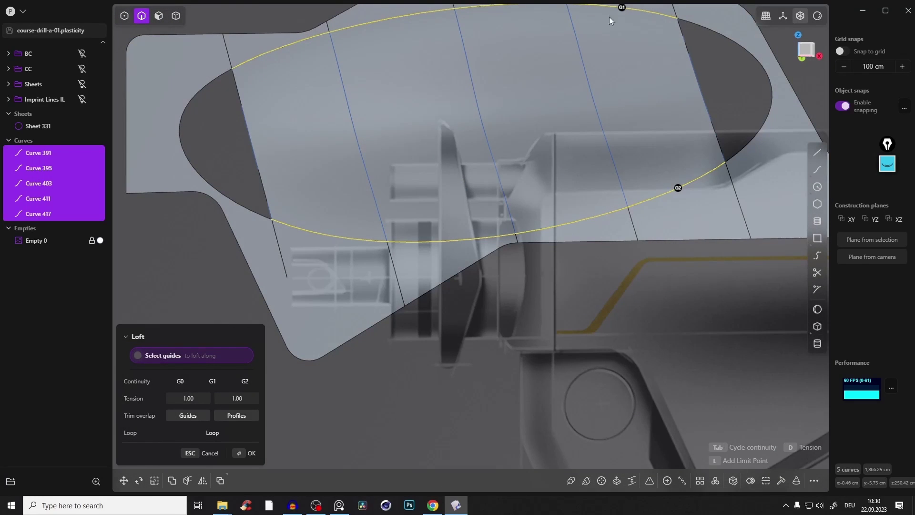
pyautogui.moveTo(609, 17)
pyautogui.keyDown('shift'); pyautogui.mouseDown(button='middle')
pyautogui.moveTo(585, 75)
pyautogui.moveTo(534, 142)
pyautogui.moveTo(535, 132)
pyautogui.moveTo(477, 133)
pyautogui.moveTo(503, 151)
pyautogui.moveTo(391, 265)
pyautogui.mouseUp(button='middle'); pyautogui.keyUp('shift')
pyautogui.press('Tab')
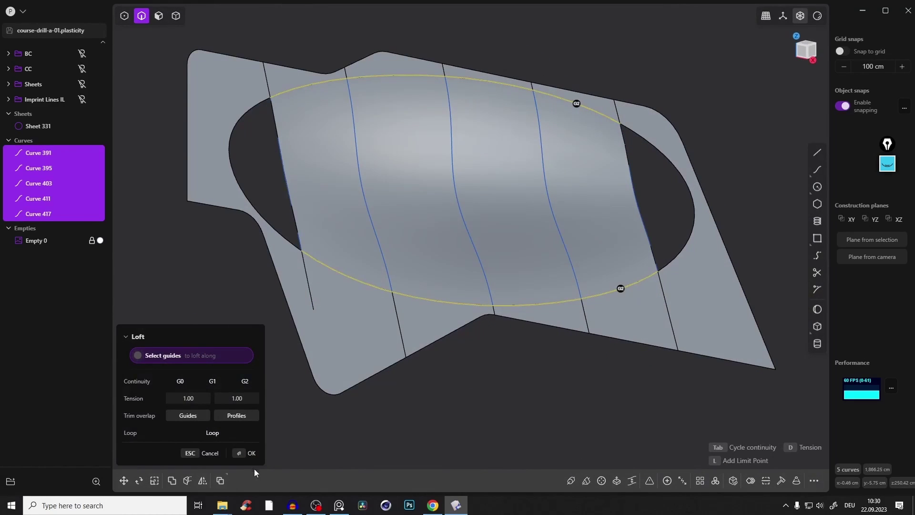
pyautogui.click(250, 453)
pyautogui.press('2')
# Step: Move the five bridge curves (Curves 391–417) into the hidden BC folder, then select the surrounding sheet
pyautogui.click(288, 172)
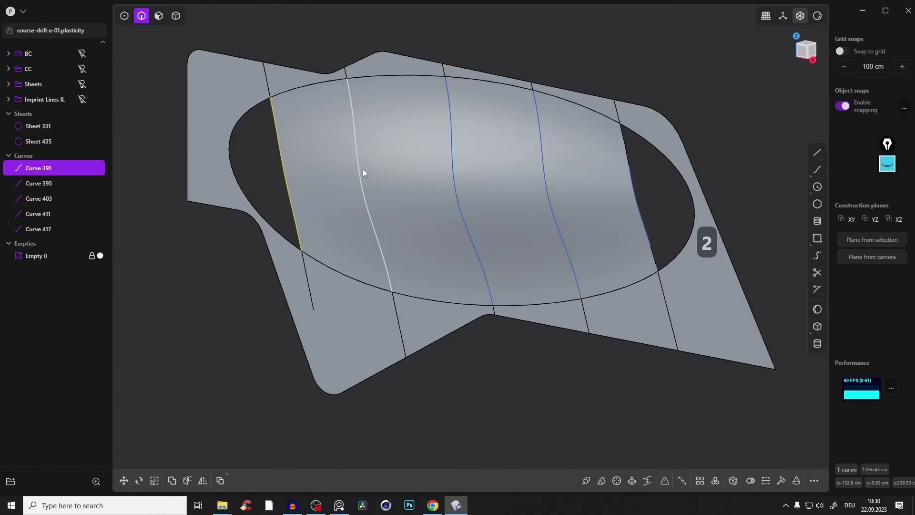
pyautogui.click(360, 169)
pyautogui.click(455, 182)
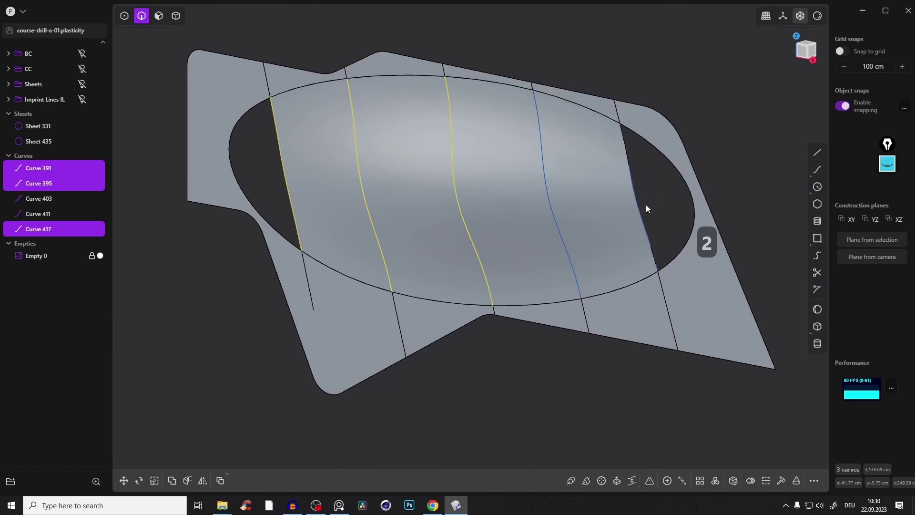
pyautogui.keyDown('shift'); pyautogui.click(635, 182); pyautogui.keyUp('shift')
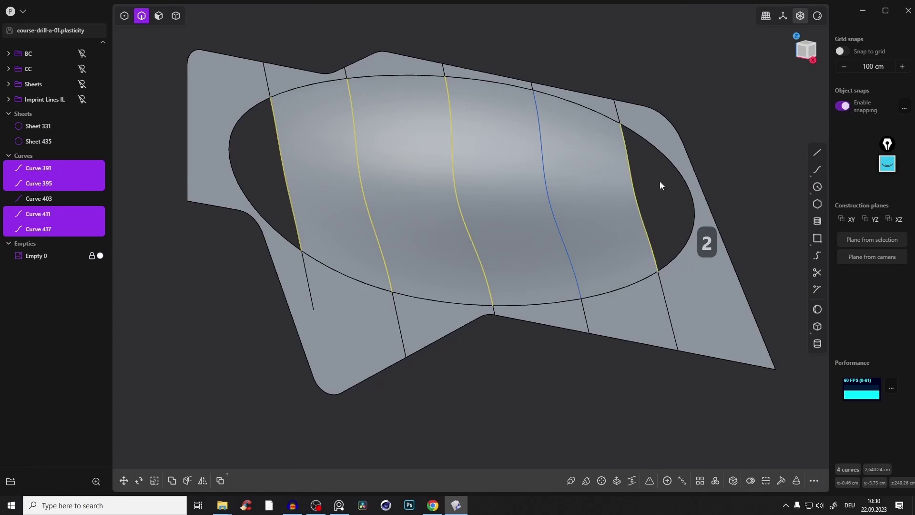
pyautogui.keyDown('shift'); pyautogui.click(549, 197); pyautogui.keyUp('shift')
pyautogui.moveTo(43, 184); pyautogui.dragTo(31, 56)
pyautogui.moveTo(396, 193)
pyautogui.mouseDown(button='middle')
pyautogui.moveTo(535, 150)
pyautogui.moveTo(507, 197)
pyautogui.moveTo(557, 195)
pyautogui.moveTo(452, 184)
pyautogui.moveTo(418, 199)
pyautogui.moveTo(451, 200)
pyautogui.mouseUp(button='middle')
pyautogui.press('Tab')
pyautogui.click(452, 200)
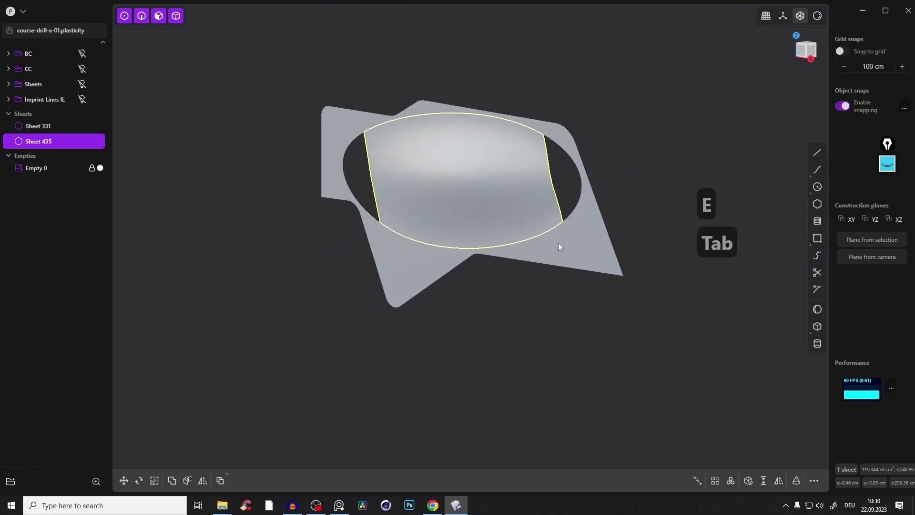
# Step: Join Sheet 331 and the lofted Sheet 435 into one sheet
pyautogui.click(588, 248)
pyautogui.press('j')
pyautogui.click(595, 146)
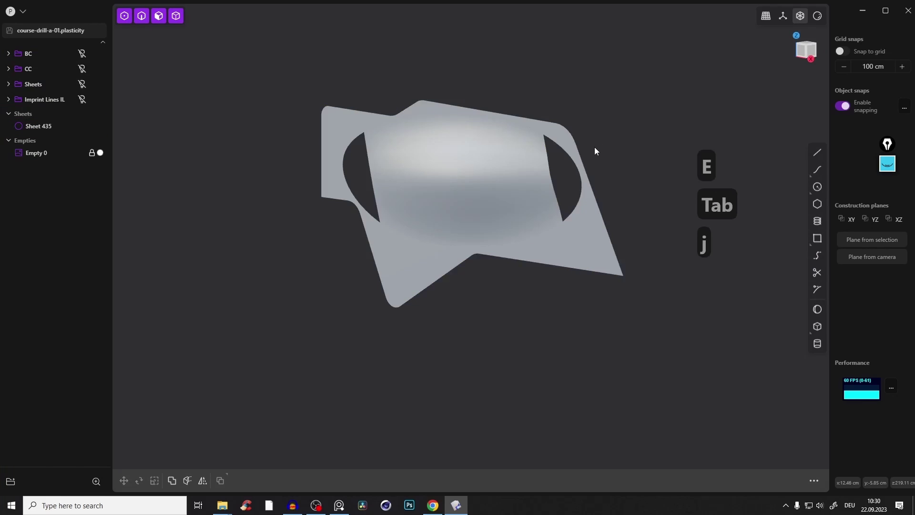
pyautogui.moveTo(594, 146)
pyautogui.mouseDown(button='middle')
pyautogui.moveTo(514, 180)
pyautogui.moveTo(530, 133)
pyautogui.moveTo(546, 171)
pyautogui.moveTo(567, 165)
pyautogui.moveTo(431, 148)
pyautogui.mouseUp(button='middle')
pyautogui.moveTo(380, 174)
pyautogui.mouseDown(button='middle')
pyautogui.moveTo(477, 191)
pyautogui.moveTo(506, 186)
pyautogui.moveTo(429, 140)
pyautogui.moveTo(326, 165)
pyautogui.moveTo(431, 158)
pyautogui.moveTo(453, 169)
pyautogui.moveTo(404, 172)
pyautogui.moveTo(436, 185)
pyautogui.moveTo(455, 160)
pyautogui.moveTo(439, 174)
pyautogui.moveTo(486, 172)
pyautogui.mouseUp(button='middle')
pyautogui.press('e')
pyautogui.press('e')
pyautogui.press('e')
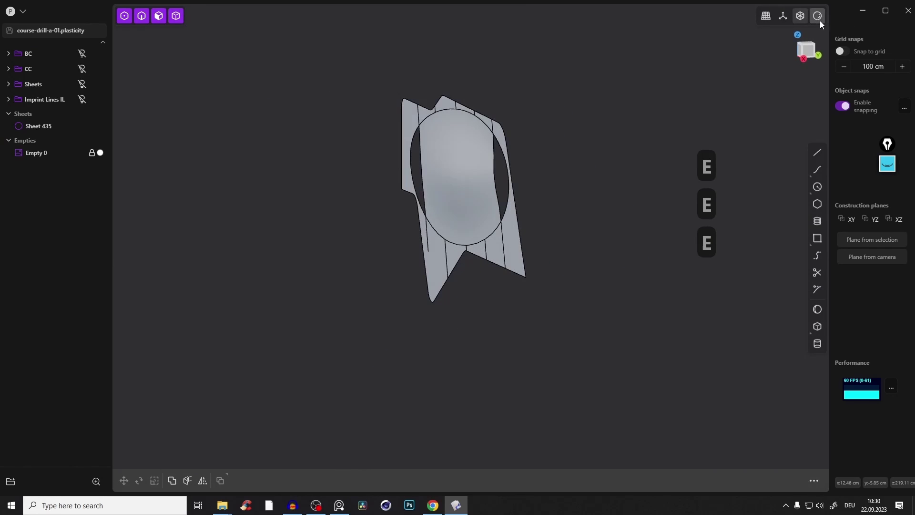
# Step: Shade the joined sheet with the red matcap and inspect the blend across the oval
pyautogui.click(817, 15)
pyautogui.click(794, 56)
pyautogui.moveTo(493, 136)
pyautogui.mouseDown(button='middle')
pyautogui.moveTo(523, 140)
pyautogui.moveTo(580, 111)
pyautogui.moveTo(598, 135)
pyautogui.moveTo(470, 148)
pyautogui.moveTo(456, 183)
pyautogui.moveTo(523, 245)
pyautogui.moveTo(491, 239)
pyautogui.moveTo(557, 238)
pyautogui.moveTo(545, 247)
pyautogui.moveTo(542, 228)
pyautogui.moveTo(446, 241)
pyautogui.moveTo(336, 302)
pyautogui.moveTo(361, 190)
pyautogui.moveTo(365, 196)
pyautogui.moveTo(348, 200)
pyautogui.moveTo(329, 227)
pyautogui.moveTo(373, 229)
pyautogui.mouseUp(button='middle')
pyautogui.click(373, 228)
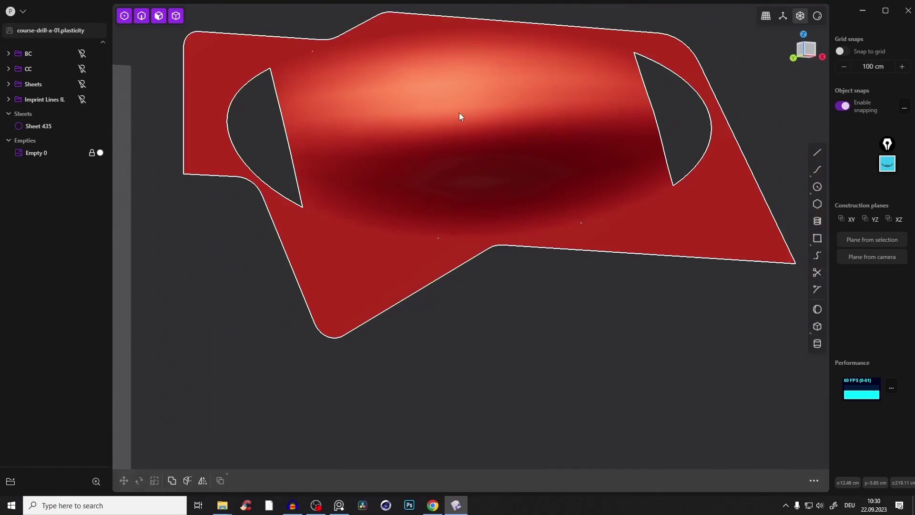
pyautogui.moveTo(459, 112); pyautogui.dragTo(395, 135, button='middle')
pyautogui.press('e')
pyautogui.scroll(2, 684, 117)
# Step: Switch the sheet to the light matte matcap and select the right hole's straight edge
pyautogui.moveTo(684, 118)
pyautogui.mouseDown(button='middle')
pyautogui.moveTo(500, 184)
pyautogui.moveTo(460, 159)
pyautogui.moveTo(520, 147)
pyautogui.mouseUp(button='middle')
pyautogui.scroll(3, 540, 139)
pyautogui.press('2')
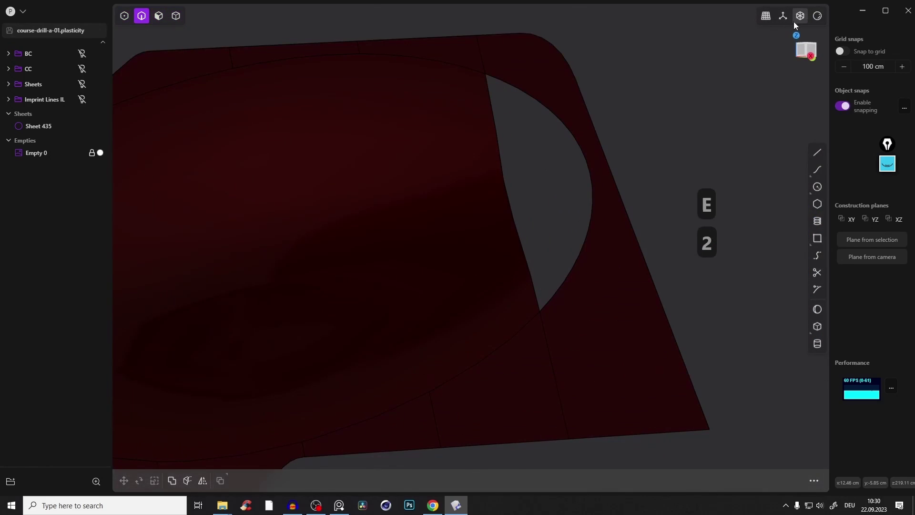
pyautogui.click(817, 16)
pyautogui.click(767, 56)
pyautogui.moveTo(511, 153); pyautogui.dragTo(528, 121, button='middle')
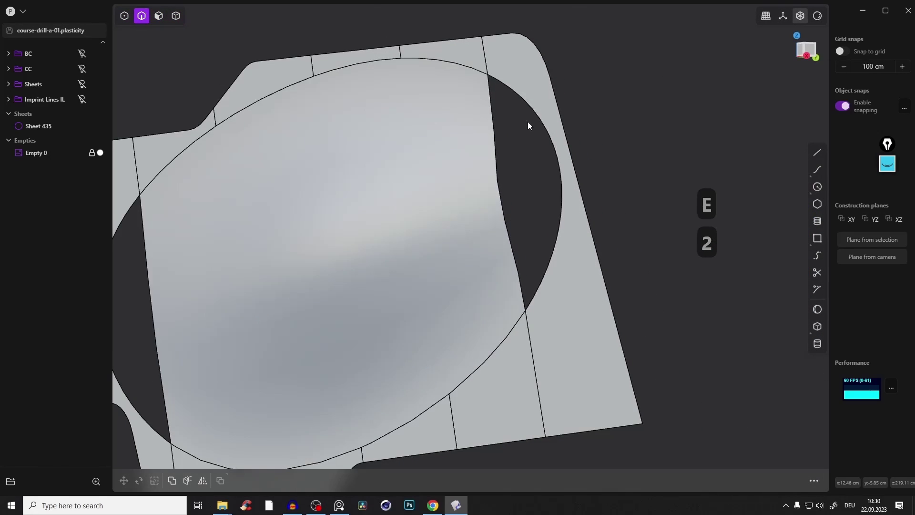
pyautogui.click(536, 115)
pyautogui.press('e')
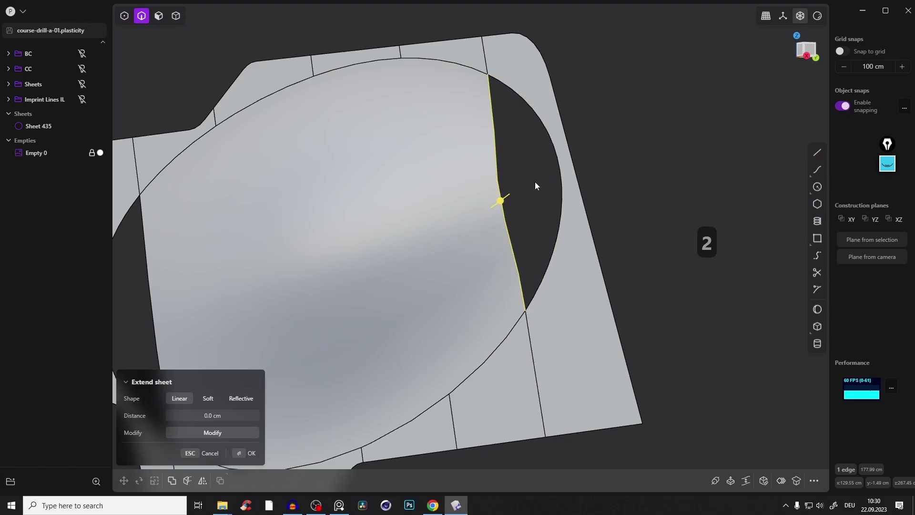
# Step: Select the right-side hole's curved and straight edges and try filling it with Patch hole
pyautogui.press('l')
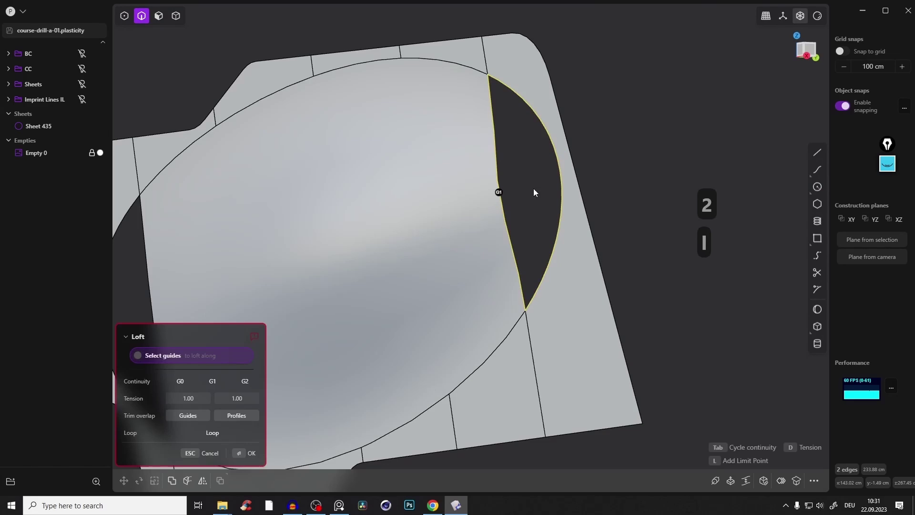
pyautogui.press('Escape')
pyautogui.click(548, 141)
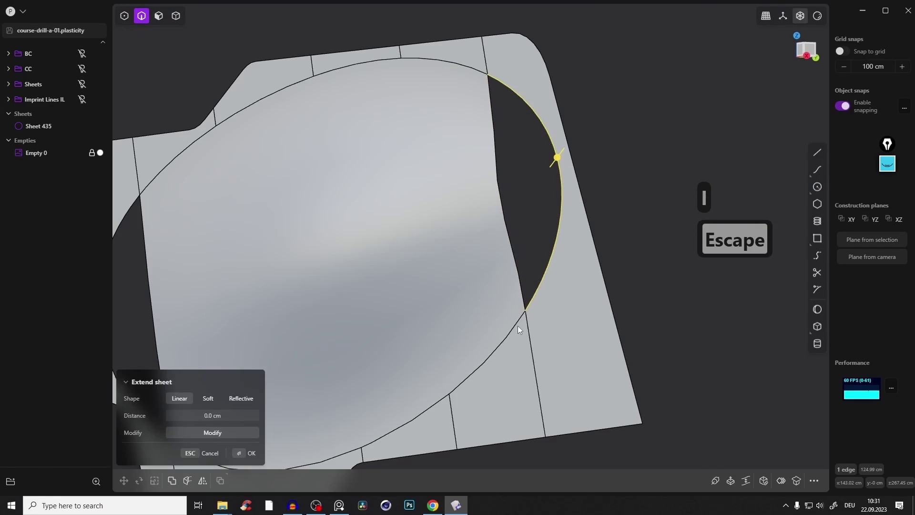
pyautogui.keyDown('shift'); pyautogui.click(522, 304); pyautogui.keyUp('shift')
pyautogui.click(764, 481)
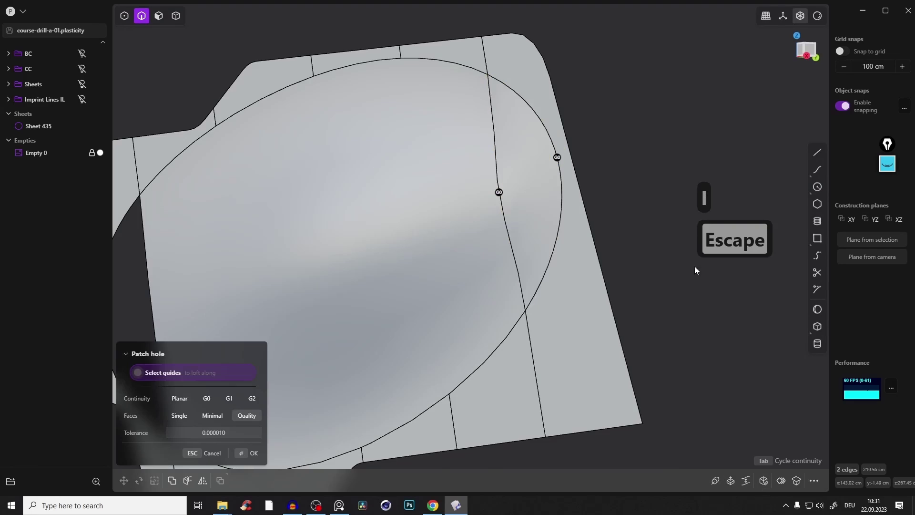
pyautogui.moveTo(694, 270)
pyautogui.mouseDown(button='middle')
pyautogui.moveTo(583, 138)
pyautogui.moveTo(562, 177)
pyautogui.moveTo(548, 178)
pyautogui.moveTo(586, 194)
pyautogui.mouseUp(button='middle')
pyautogui.press('e')
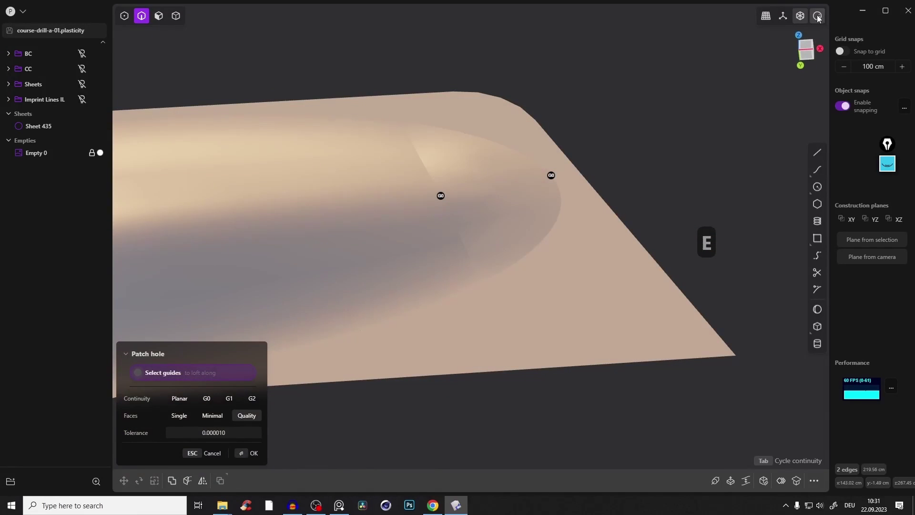
# Step: Turn on edge display, undo the patch, and reselect the edges around the hole
pyautogui.click(817, 17)
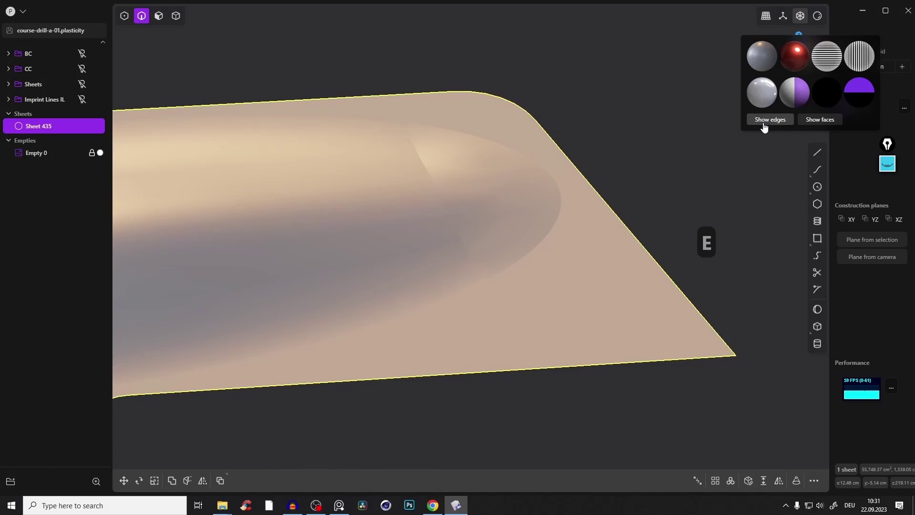
pyautogui.click(649, 145)
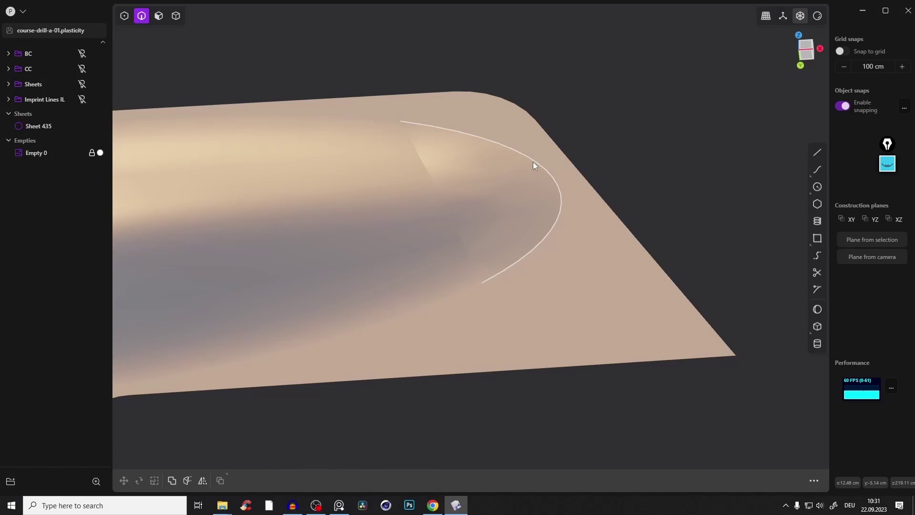
pyautogui.hotkey('ctrl', 'z')
pyautogui.hotkey('ctrl', 'z')
pyautogui.press('f')
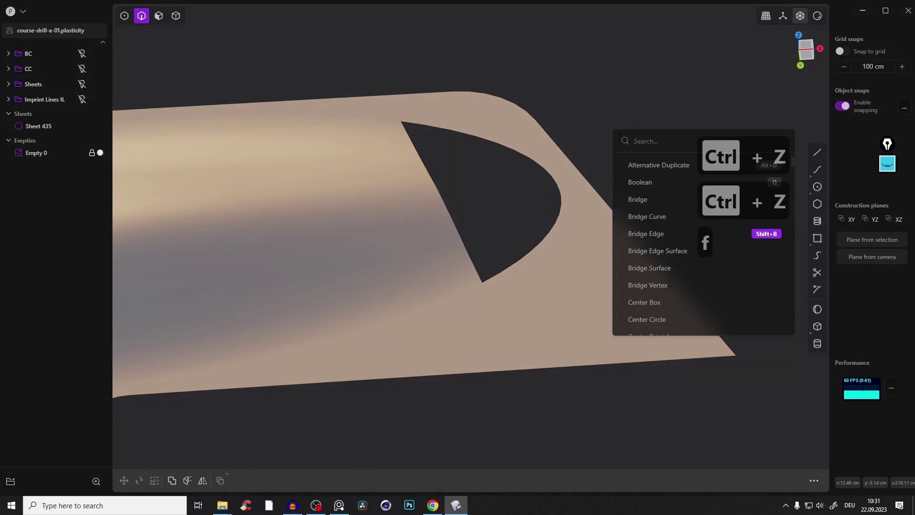
pyautogui.write('toggl')
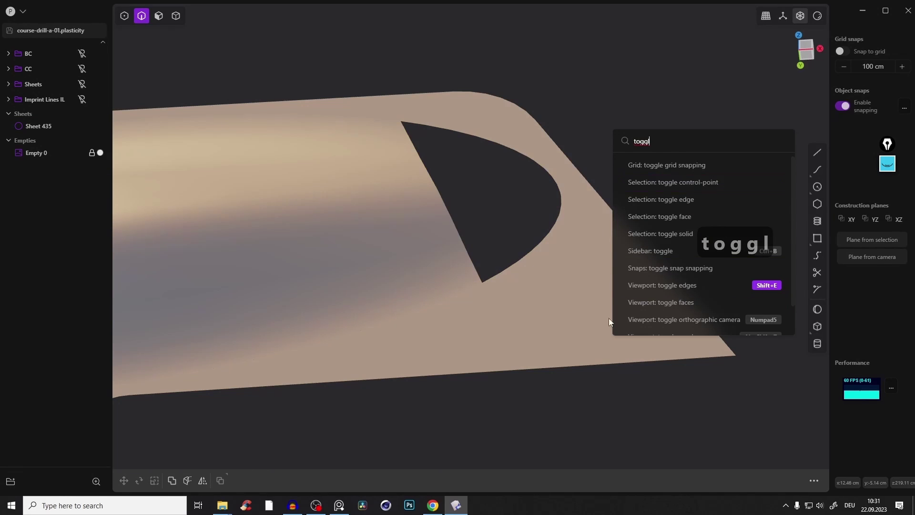
pyautogui.moveTo(582, 91)
pyautogui.mouseDown(button='middle')
pyautogui.moveTo(451, 143)
pyautogui.moveTo(454, 122)
pyautogui.moveTo(542, 228)
pyautogui.mouseUp(button='middle')
pyautogui.click(467, 138)
pyautogui.press('e')
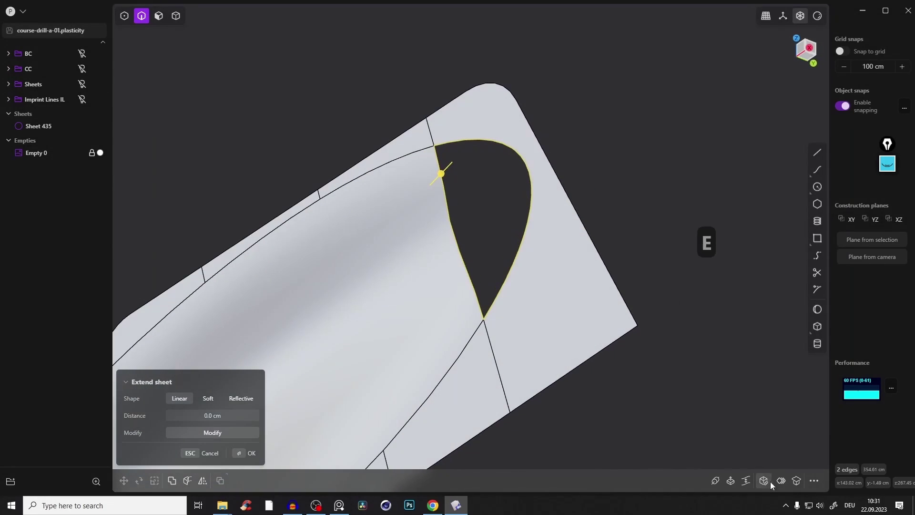
# Step: Patch the right-side hole from its selected edges and confirm after inspecting the shading
pyautogui.click(770, 481)
pyautogui.moveTo(493, 261)
pyautogui.mouseDown(button='middle')
pyautogui.moveTo(555, 194)
pyautogui.moveTo(561, 198)
pyautogui.moveTo(545, 176)
pyautogui.moveTo(565, 198)
pyautogui.moveTo(548, 199)
pyautogui.moveTo(543, 190)
pyautogui.moveTo(595, 185)
pyautogui.mouseUp(button='middle')
pyautogui.press('e')
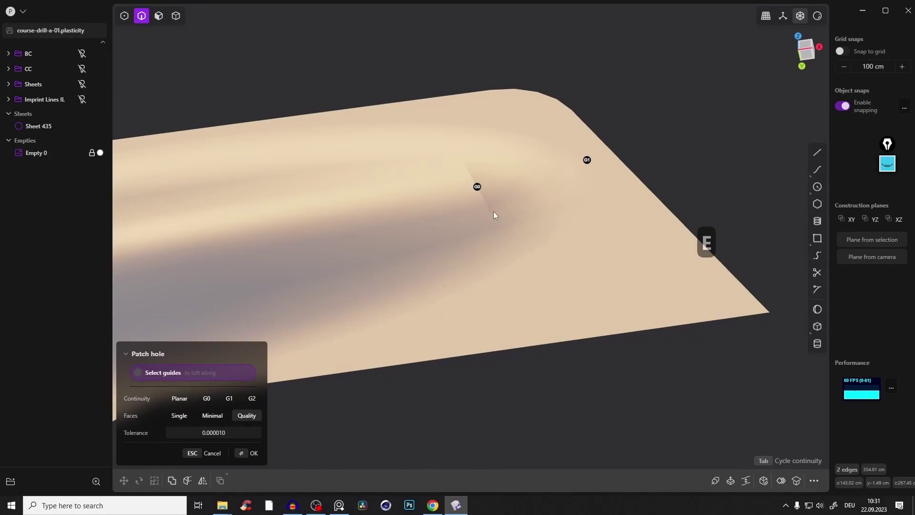
pyautogui.moveTo(490, 207)
pyautogui.mouseDown(button='middle')
pyautogui.moveTo(474, 213)
pyautogui.moveTo(482, 197)
pyautogui.moveTo(511, 218)
pyautogui.moveTo(470, 216)
pyautogui.moveTo(526, 184)
pyautogui.moveTo(477, 193)
pyautogui.moveTo(476, 208)
pyautogui.moveTo(583, 157)
pyautogui.mouseUp(button='middle')
pyautogui.moveTo(556, 194)
pyautogui.mouseDown(button='middle')
pyautogui.moveTo(523, 202)
pyautogui.moveTo(561, 180)
pyautogui.moveTo(539, 187)
pyautogui.moveTo(479, 244)
pyautogui.moveTo(511, 249)
pyautogui.moveTo(522, 211)
pyautogui.moveTo(485, 238)
pyautogui.moveTo(541, 308)
pyautogui.moveTo(507, 231)
pyautogui.moveTo(522, 228)
pyautogui.moveTo(502, 225)
pyautogui.moveTo(743, 240)
pyautogui.mouseUp(button='middle')
pyautogui.press('Return')
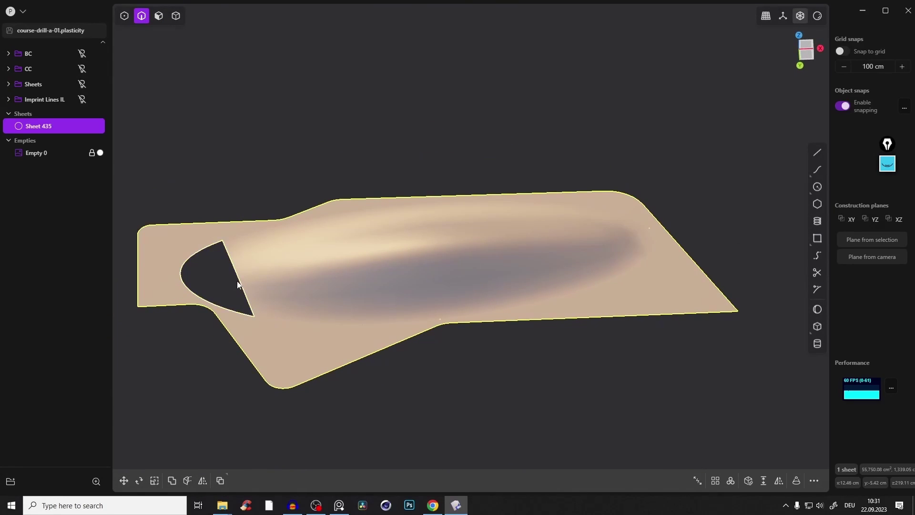
# Step: Fill the left-side hole with a G2 Patch hole surface built from its edge loop
pyautogui.doubleClick(238, 285)
pyautogui.press('e')
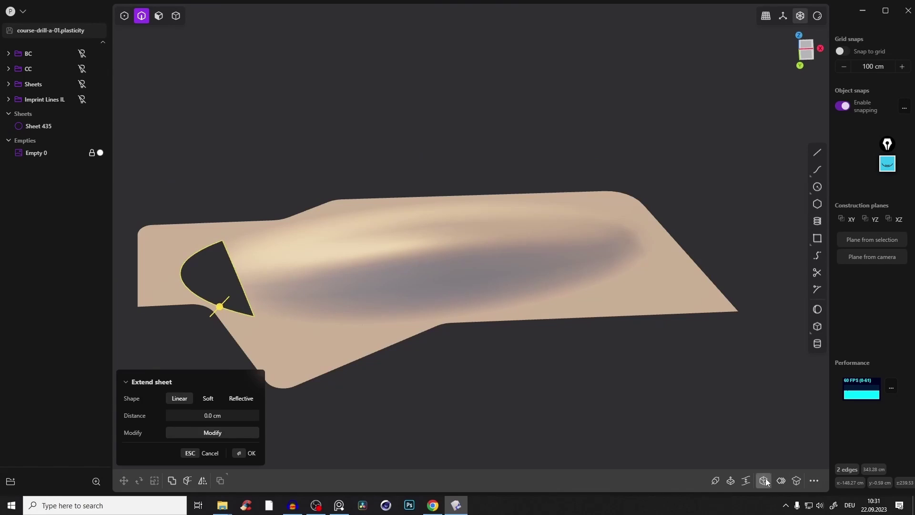
pyautogui.click(765, 482)
pyautogui.keyDown('shift'); pyautogui.moveTo(265, 250); pyautogui.dragTo(377, 259, button='middle'); pyautogui.keyUp('shift')
pyautogui.scroll(3, 376, 257)
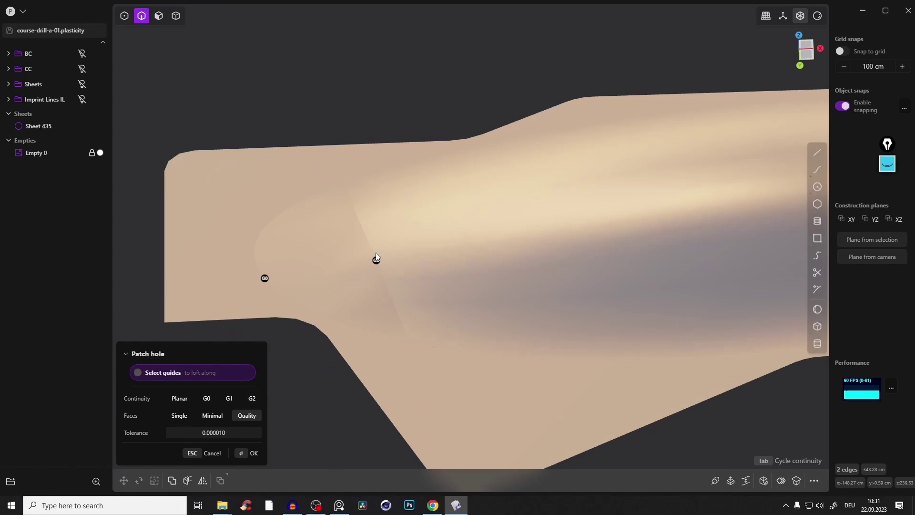
pyautogui.press('Tab')
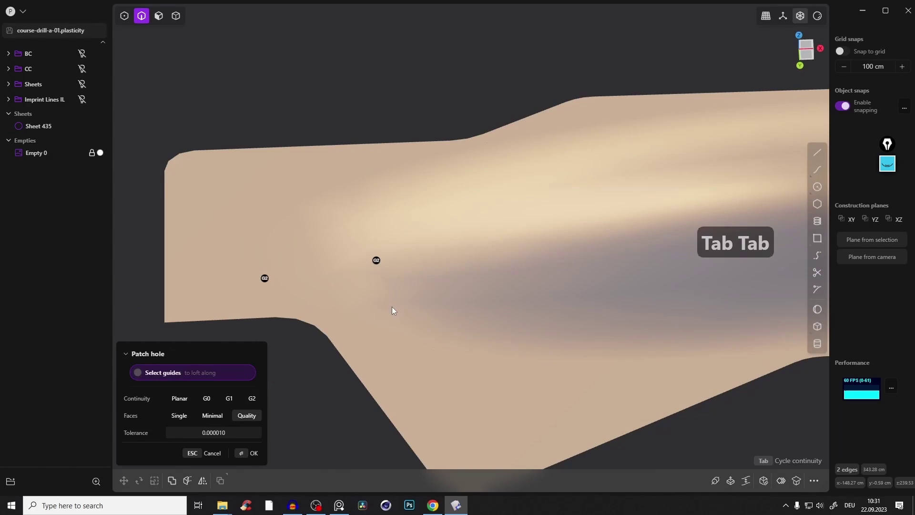
pyautogui.moveTo(392, 307)
pyautogui.mouseDown(button='middle')
pyautogui.moveTo(393, 250)
pyautogui.moveTo(288, 454)
pyautogui.mouseUp(button='middle')
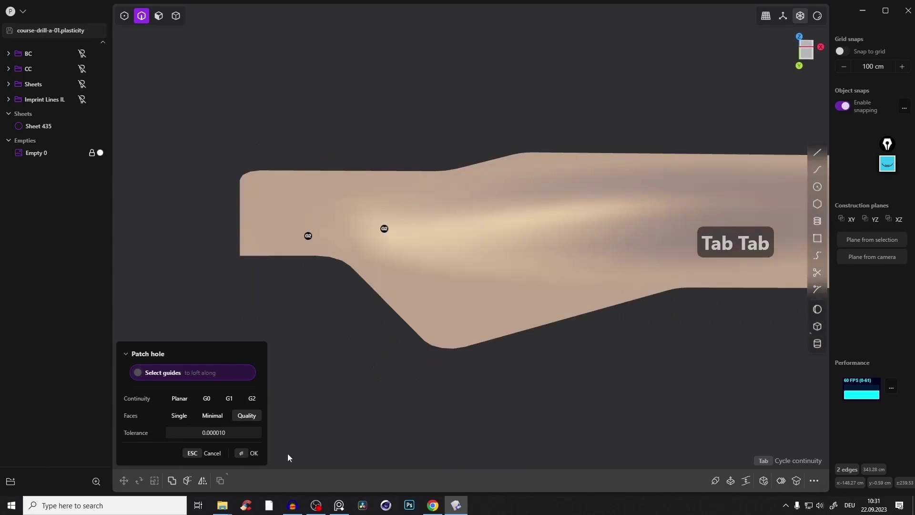
pyautogui.click(252, 454)
pyautogui.scroll(-2, 538, 218)
pyautogui.moveTo(585, 253)
pyautogui.mouseDown(button='middle')
pyautogui.moveTo(592, 301)
pyautogui.moveTo(452, 315)
pyautogui.moveTo(572, 241)
pyautogui.moveTo(564, 272)
pyautogui.mouseUp(button='middle')
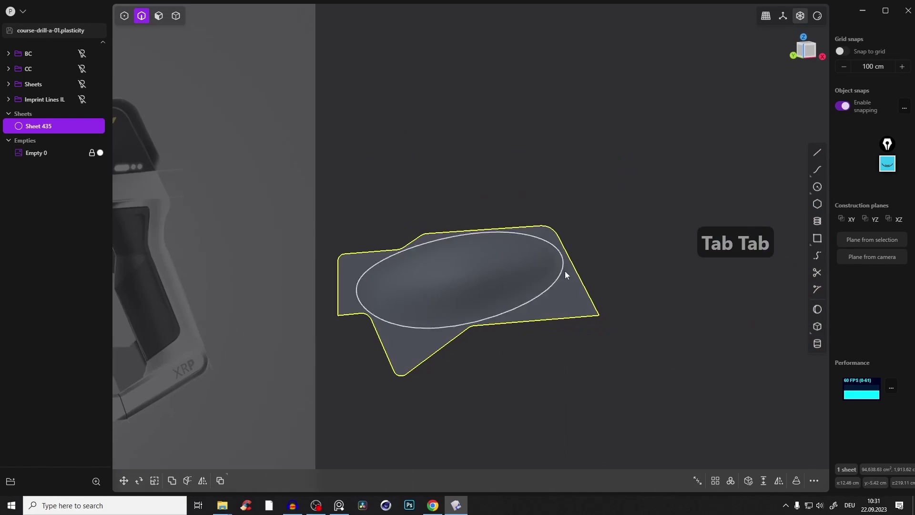
pyautogui.click(819, 16)
# Step: Apply glossy red shading and orbit to inspect the bulge's reflections over the drill
pyautogui.click(813, 30)
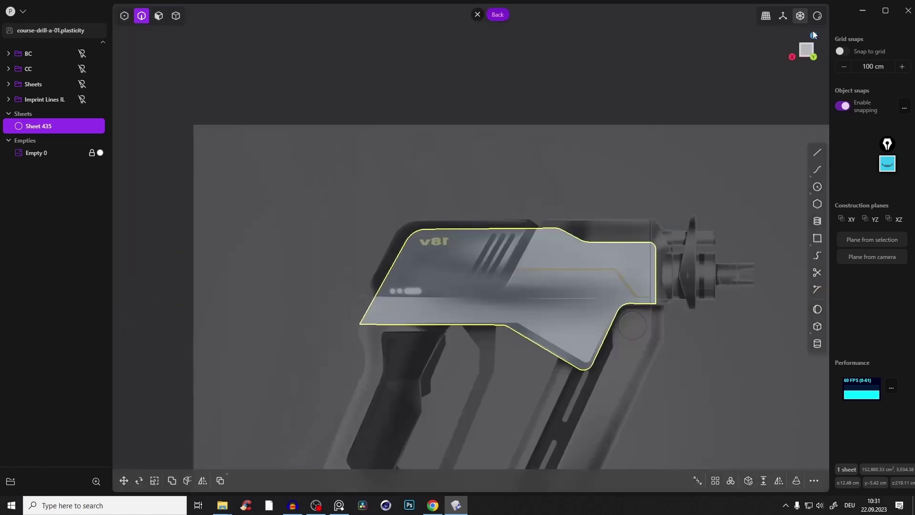
pyautogui.click(818, 16)
pyautogui.click(795, 55)
pyautogui.moveTo(693, 169)
pyautogui.mouseDown(button='middle')
pyautogui.moveTo(496, 253)
pyautogui.moveTo(354, 288)
pyautogui.moveTo(277, 319)
pyautogui.moveTo(411, 258)
pyautogui.moveTo(569, 269)
pyautogui.moveTo(540, 284)
pyautogui.moveTo(551, 264)
pyautogui.moveTo(557, 270)
pyautogui.moveTo(535, 288)
pyautogui.moveTo(791, 279)
pyautogui.moveTo(605, 254)
pyautogui.moveTo(626, 265)
pyautogui.moveTo(638, 252)
pyautogui.moveTo(624, 237)
pyautogui.moveTo(648, 245)
pyautogui.moveTo(648, 269)
pyautogui.moveTo(424, 277)
pyautogui.moveTo(507, 198)
pyautogui.moveTo(549, 259)
pyautogui.moveTo(564, 219)
pyautogui.moveTo(492, 225)
pyautogui.moveTo(601, 256)
pyautogui.mouseUp(button='middle')
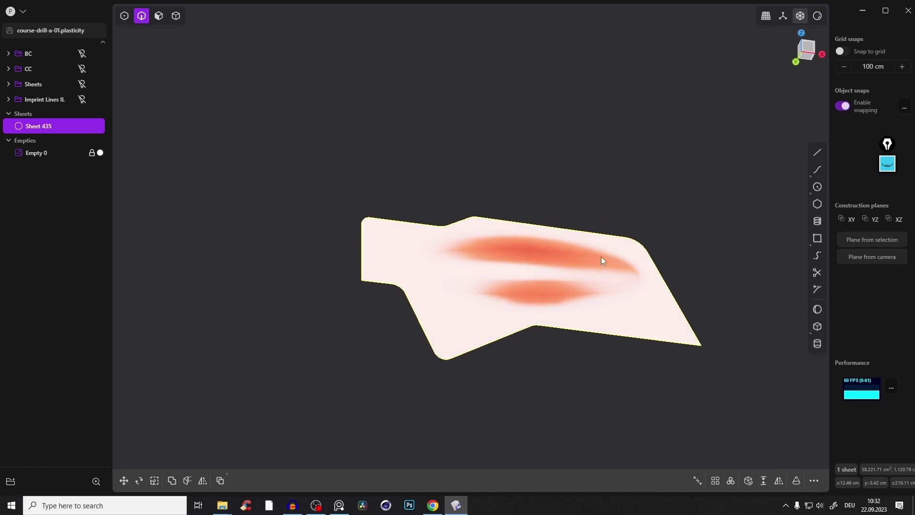
pyautogui.press('e')
pyautogui.moveTo(551, 291)
pyautogui.mouseDown(button='middle')
pyautogui.moveTo(566, 320)
pyautogui.moveTo(547, 284)
pyautogui.moveTo(496, 274)
pyautogui.moveTo(511, 300)
pyautogui.moveTo(583, 264)
pyautogui.moveTo(529, 252)
pyautogui.moveTo(505, 287)
pyautogui.moveTo(439, 319)
pyautogui.moveTo(538, 281)
pyautogui.moveTo(529, 304)
pyautogui.mouseUp(button='middle')
pyautogui.press('e')
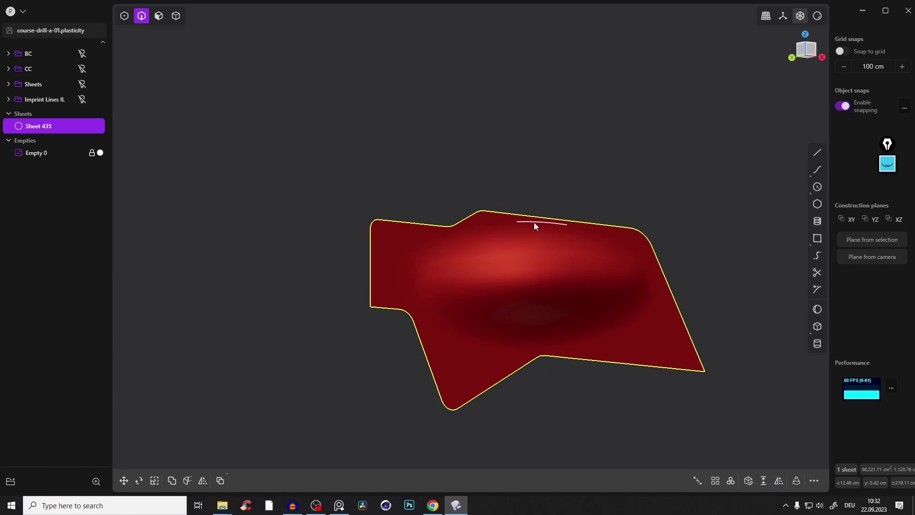
pyautogui.moveTo(474, 269)
pyautogui.mouseDown(button='middle')
pyautogui.moveTo(544, 190)
pyautogui.moveTo(477, 285)
pyautogui.moveTo(582, 250)
pyautogui.mouseUp(button='middle')
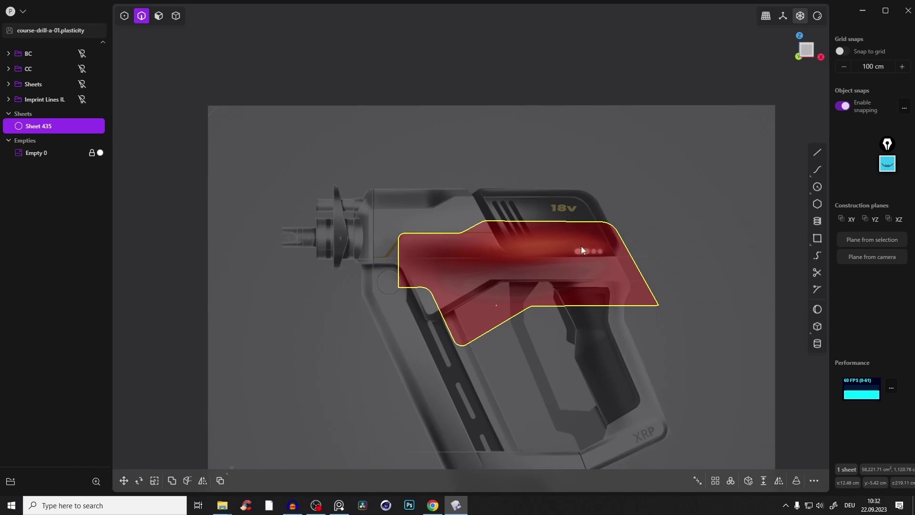
pyautogui.moveTo(481, 260)
pyautogui.mouseDown(button='middle')
pyautogui.moveTo(472, 232)
pyautogui.moveTo(519, 246)
pyautogui.mouseUp(button='middle')
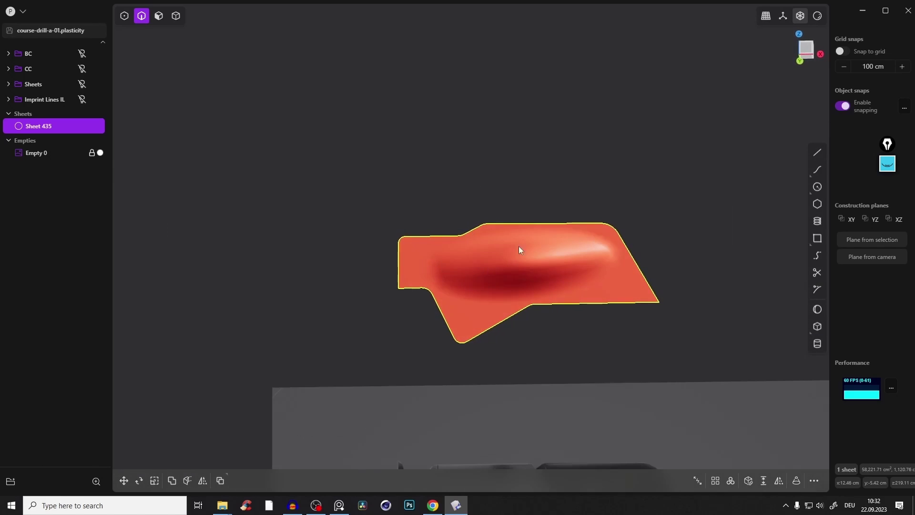
pyautogui.moveTo(493, 292)
pyautogui.mouseDown(button='middle')
pyautogui.moveTo(412, 307)
pyautogui.moveTo(419, 223)
pyautogui.mouseUp(button='middle')
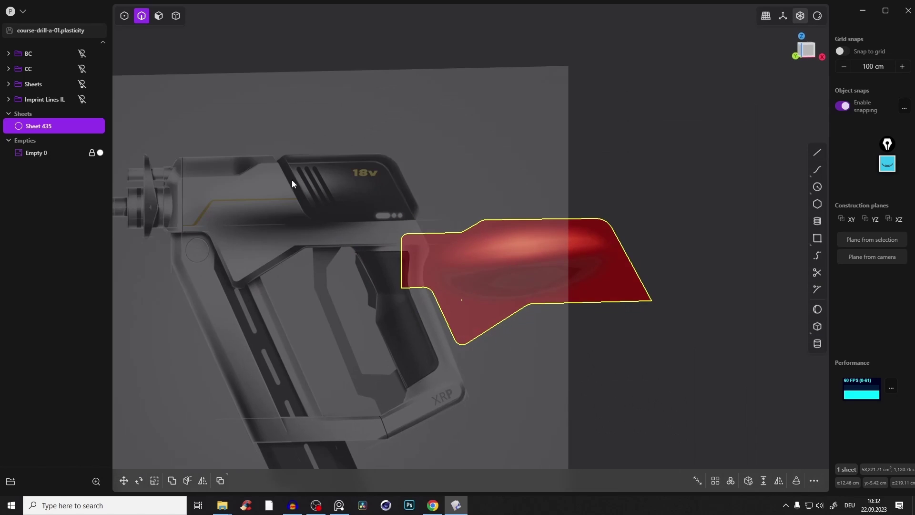
pyautogui.moveTo(281, 206)
pyautogui.mouseDown(button='middle')
pyautogui.moveTo(539, 256)
pyautogui.moveTo(521, 241)
pyautogui.mouseUp(button='middle')
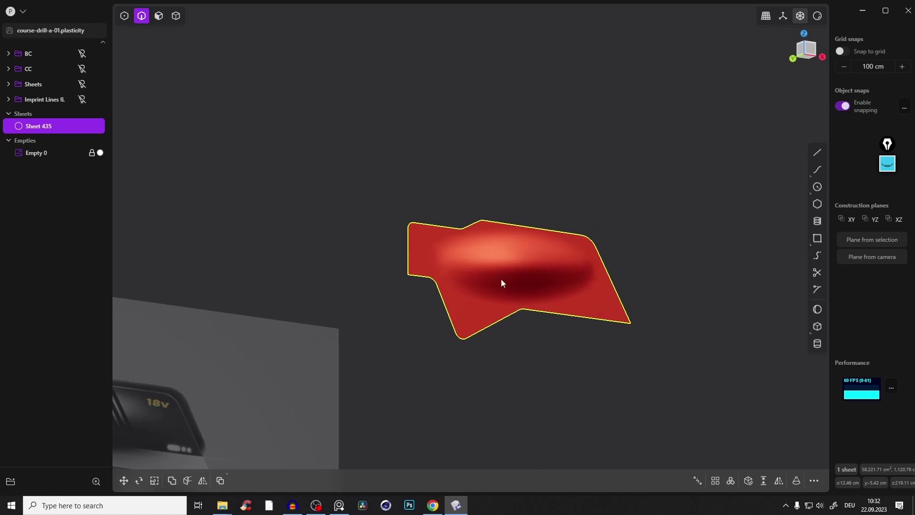
pyautogui.moveTo(501, 284); pyautogui.dragTo(359, 310, button='middle')
# Step: Snap to Front view, switch back to grey shading, and deselect the sheet
pyautogui.click(799, 58)
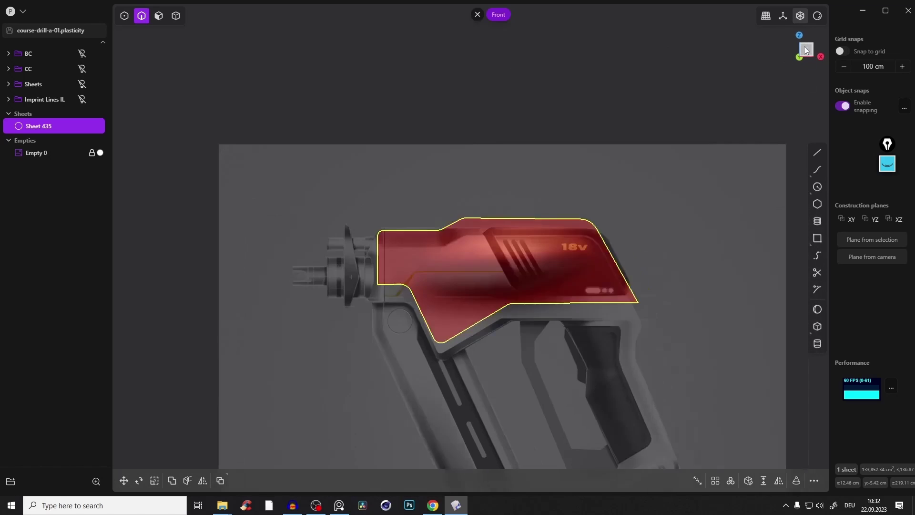
pyautogui.click(817, 15)
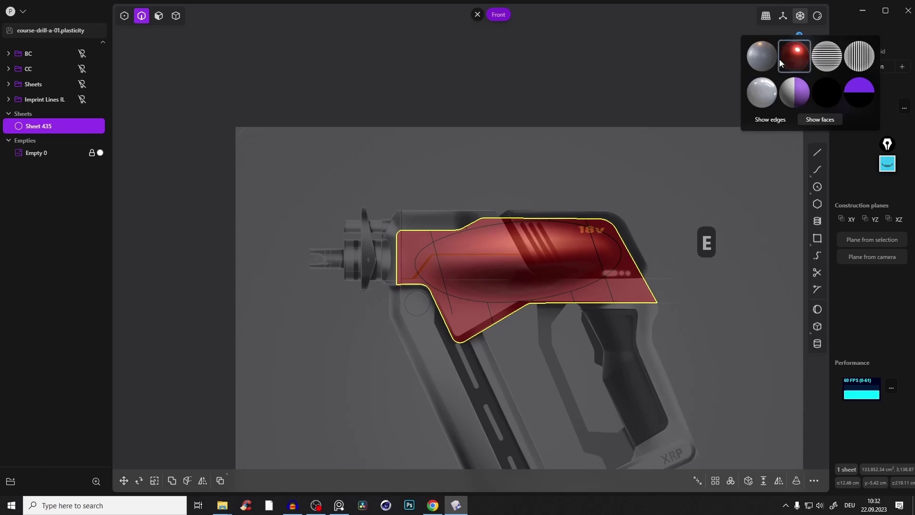
pyautogui.click(769, 54)
pyautogui.scroll(3, 495, 331)
pyautogui.scroll(2, 515, 286)
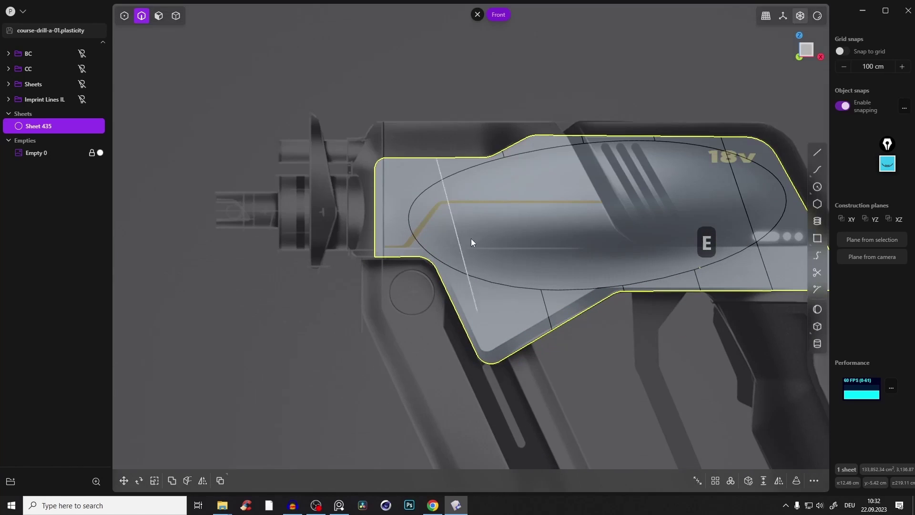
pyautogui.keyDown('shift'); pyautogui.moveTo(514, 286); pyautogui.dragTo(288, 214, button='middle'); pyautogui.keyUp('shift')
pyautogui.scroll(-2, 423, 147)
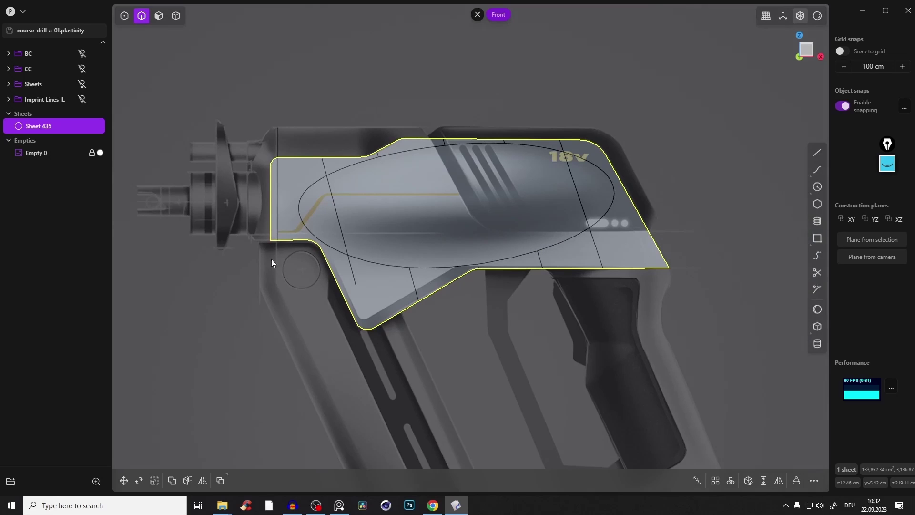
pyautogui.press('Escape')
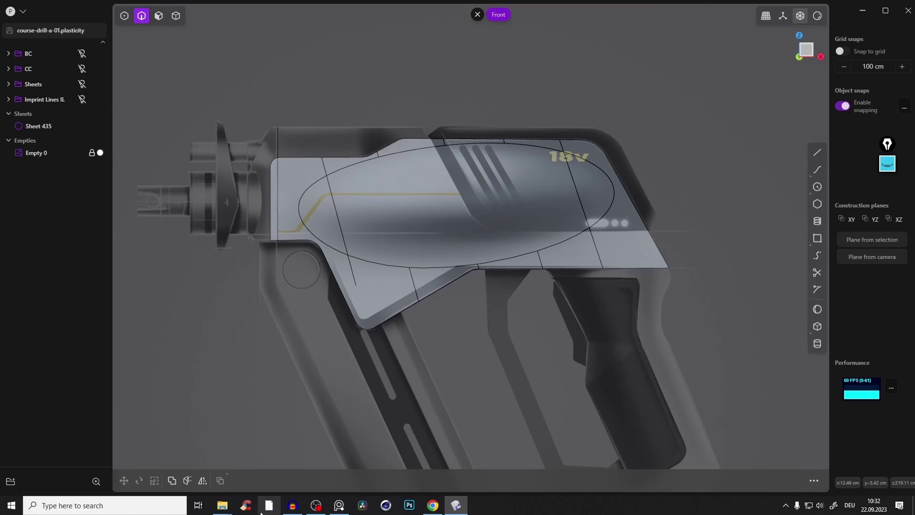
pyautogui.moveTo(397, 183); pyautogui.dragTo(366, 212, button='middle')
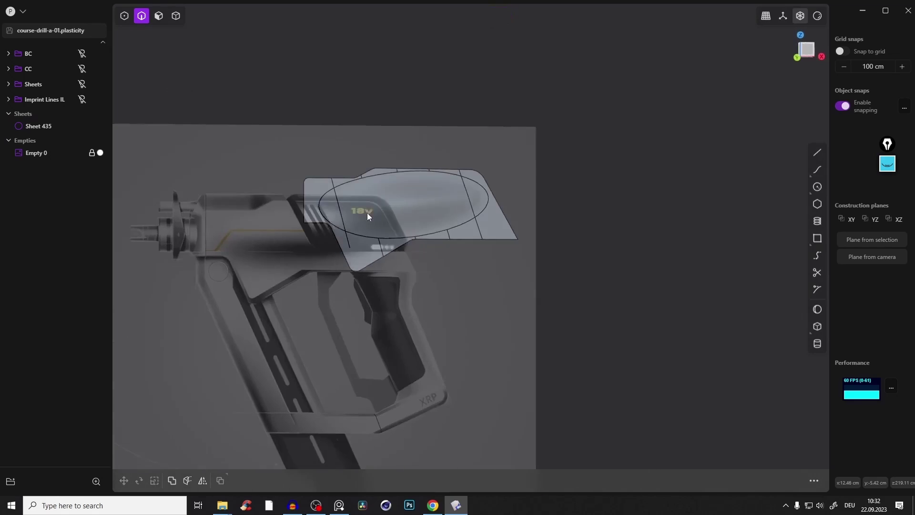
# Step: Remove redundant topology from Sheet 435, undoing once to compare before reapplying it
pyautogui.press('Tab')
pyautogui.moveTo(519, 267)
pyautogui.mouseDown(button='middle')
pyautogui.moveTo(439, 200)
pyautogui.moveTo(477, 237)
pyautogui.mouseUp(button='middle')
pyautogui.click(478, 236)
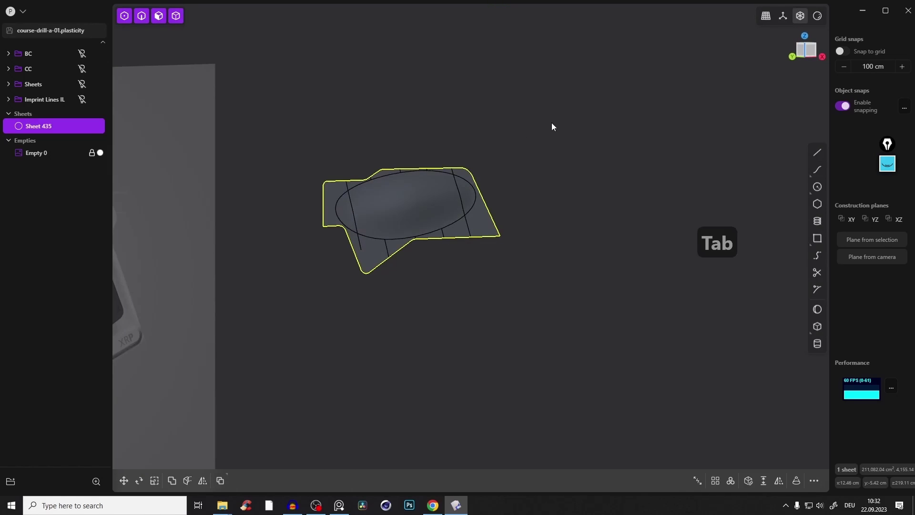
pyautogui.hotkey('ctrl', 'd')
pyautogui.moveTo(458, 254); pyautogui.dragTo(433, 207, button='middle')
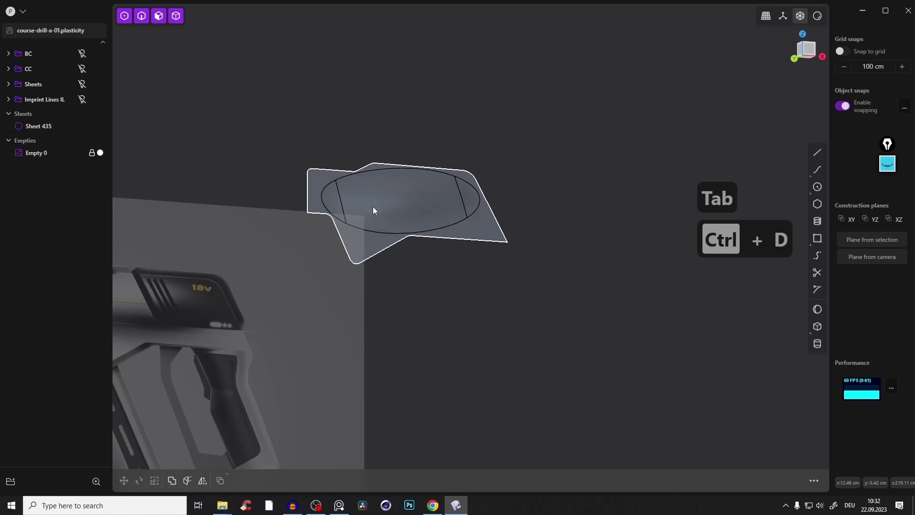
pyautogui.hotkey('ctrl', 'z')
pyautogui.scroll(2, 407, 217)
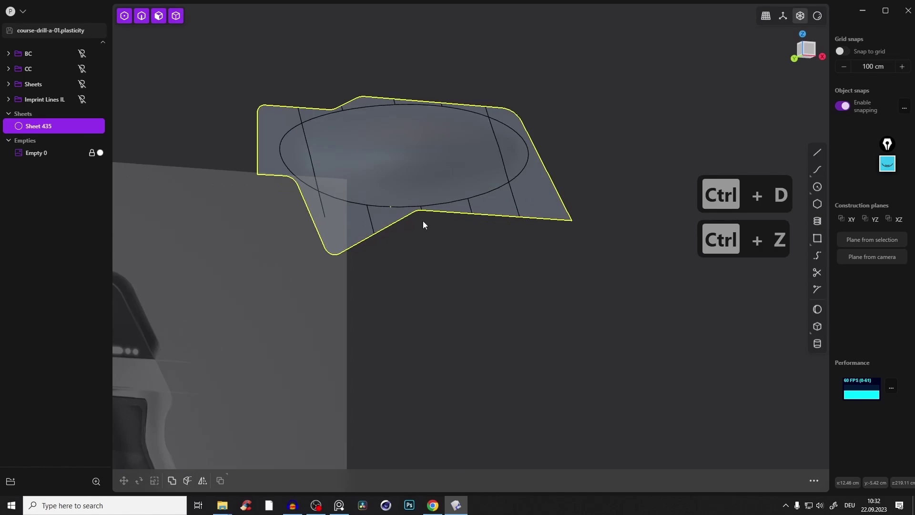
pyautogui.keyDown('shift'); pyautogui.moveTo(422, 222); pyautogui.dragTo(559, 281, button='middle'); pyautogui.keyUp('shift')
pyautogui.hotkey('ctrl', 'd')
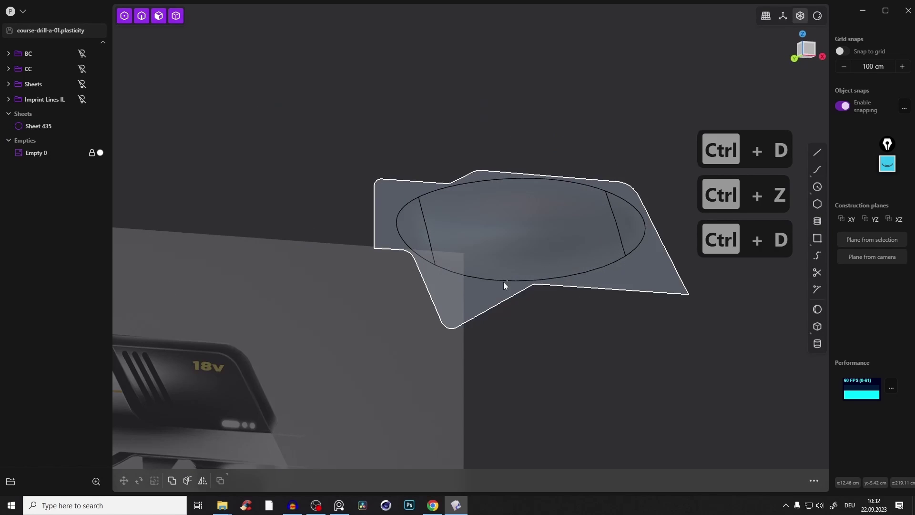
pyautogui.write('fdele')
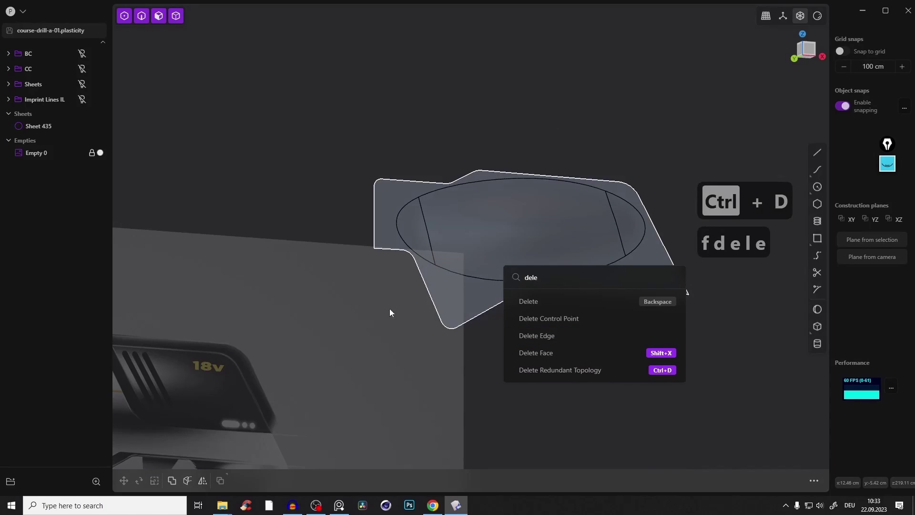
# Step: Dismiss the command search and snap to the Front view
pyautogui.click(489, 196)
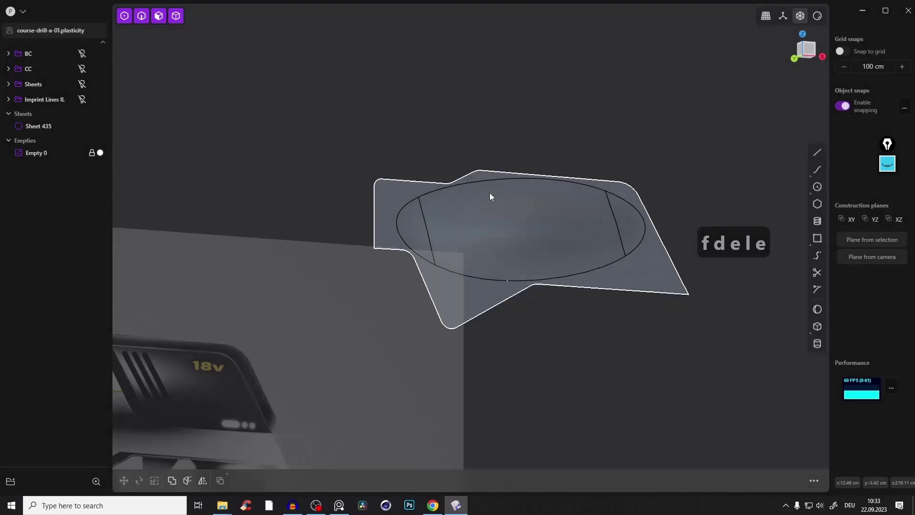
pyautogui.moveTo(519, 219); pyautogui.dragTo(466, 247, button='middle')
pyautogui.click(805, 47)
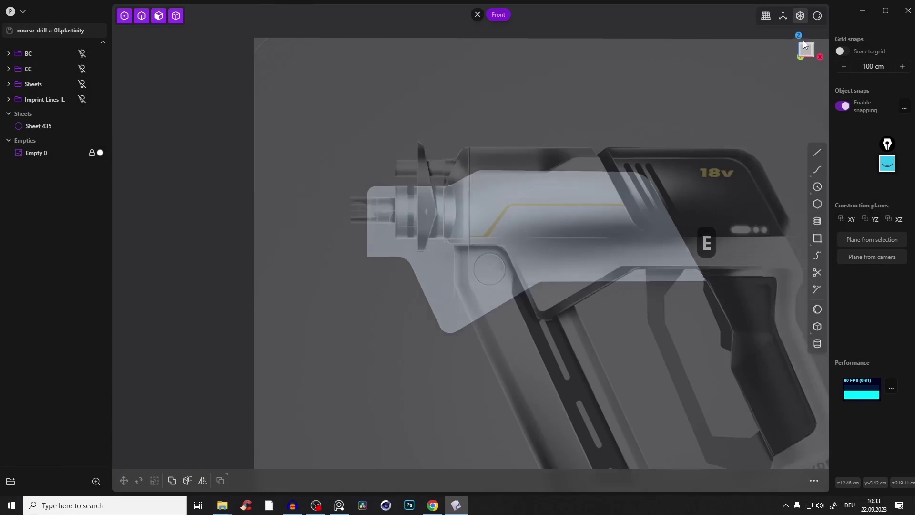
pyautogui.scroll(2, 442, 241)
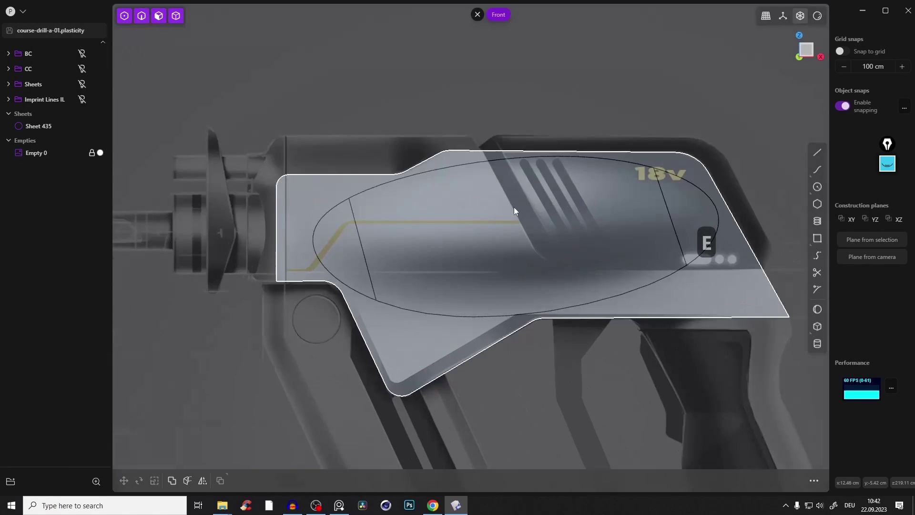
pyautogui.moveTo(514, 207); pyautogui.dragTo(599, 211, button='middle')
pyautogui.moveTo(517, 218)
pyautogui.mouseDown(button='middle')
pyautogui.moveTo(474, 123)
pyautogui.moveTo(429, 208)
pyautogui.mouseUp(button='middle')
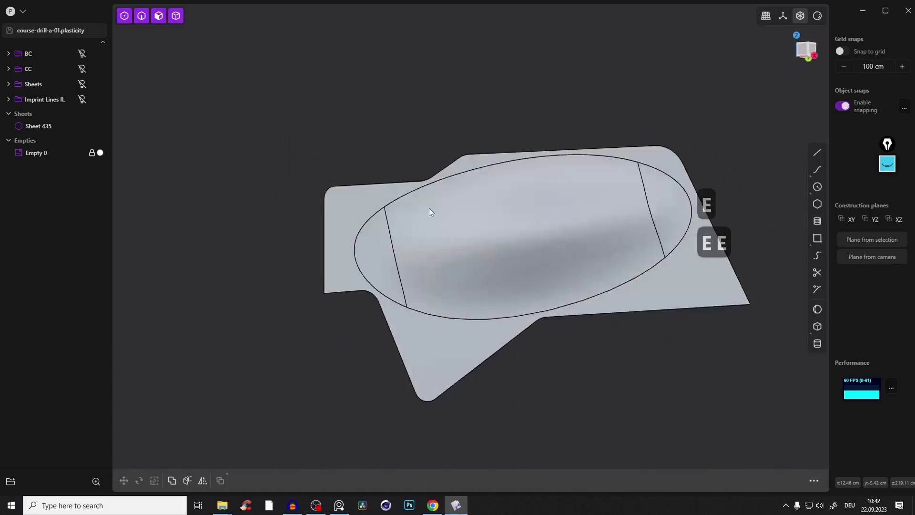
pyautogui.click(805, 48)
pyautogui.moveTo(606, 141)
pyautogui.mouseDown(button='middle')
pyautogui.moveTo(440, 203)
pyautogui.moveTo(371, 217)
pyautogui.moveTo(423, 223)
pyautogui.mouseUp(button='middle')
pyautogui.click(800, 50)
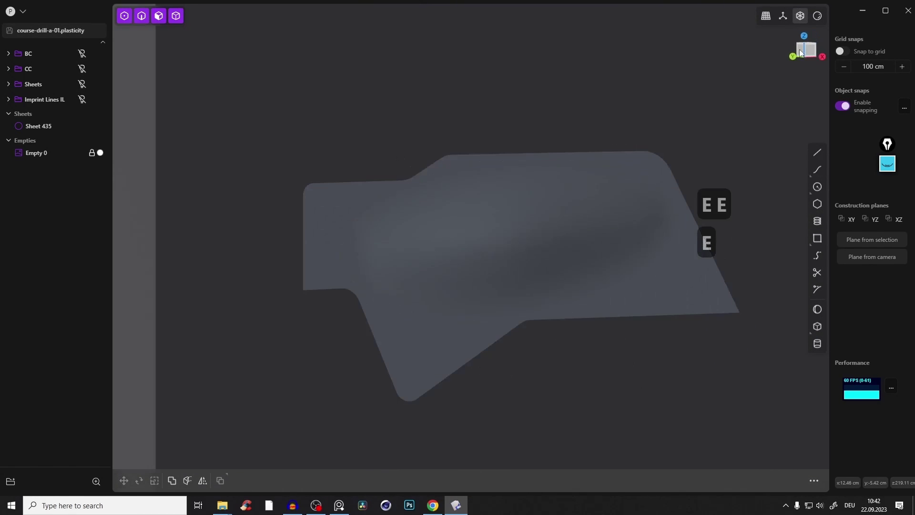
pyautogui.click(808, 55)
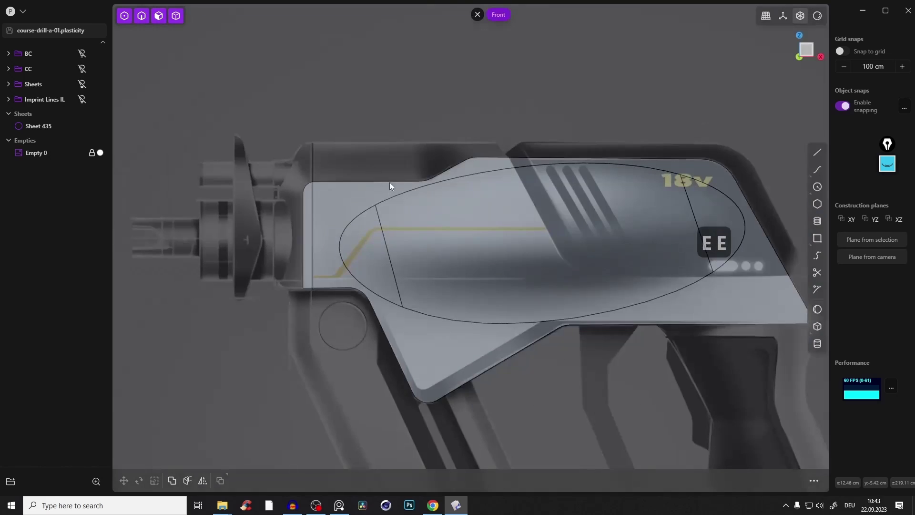